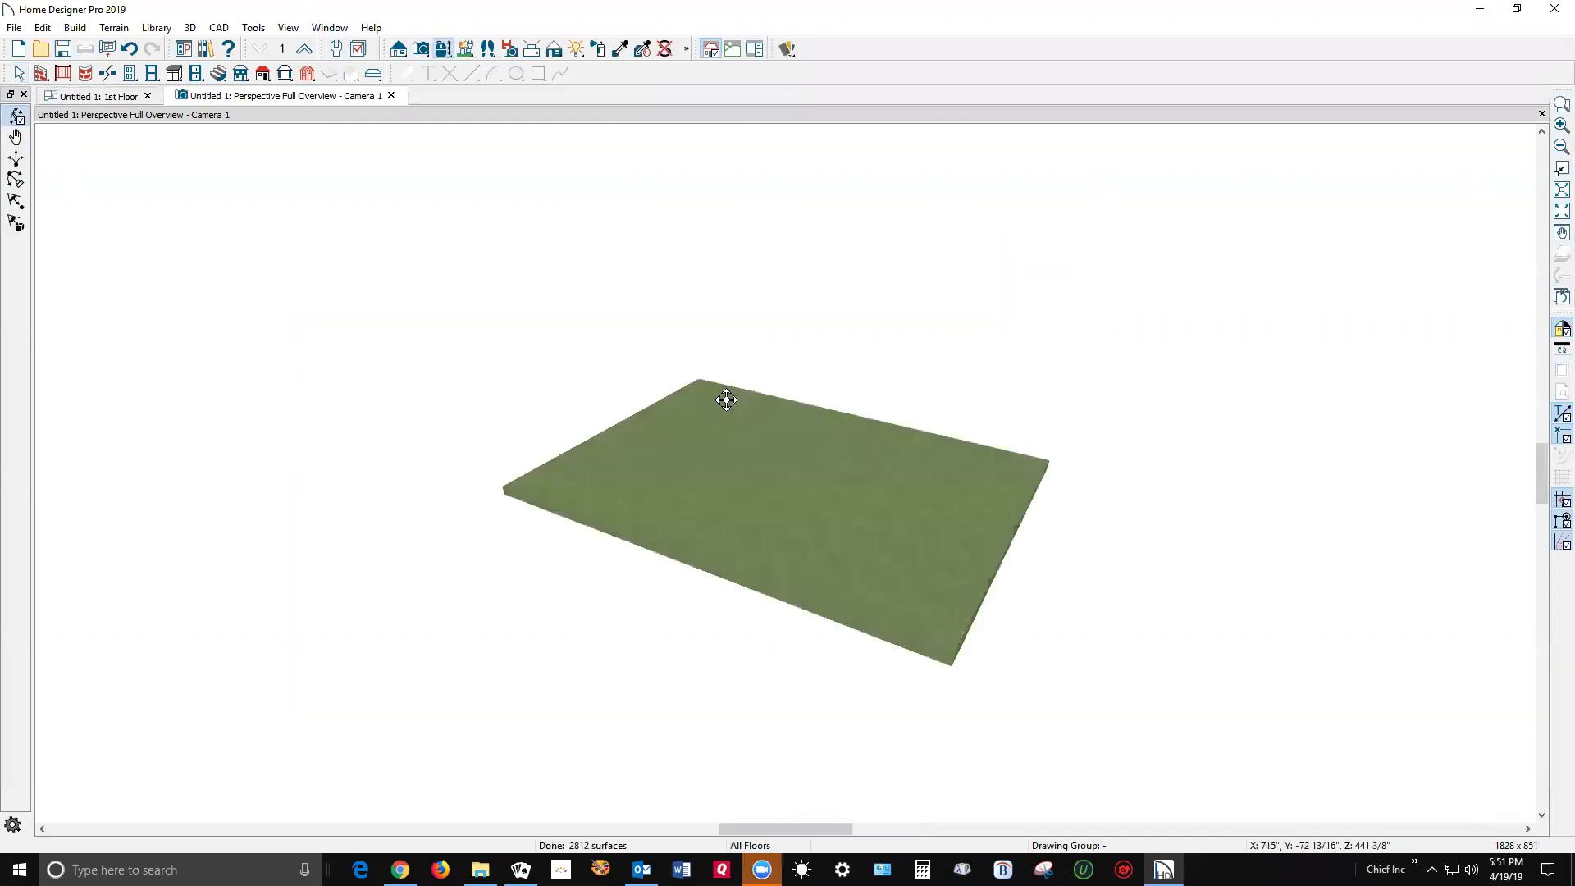
# Step: In the floor plan, draw a narrow elevation region across the terrain's upper edge and a larger one, about 57 ft wide, across the lower part
pyautogui.moveTo(769, 545); pyautogui.dragTo(752, 518)
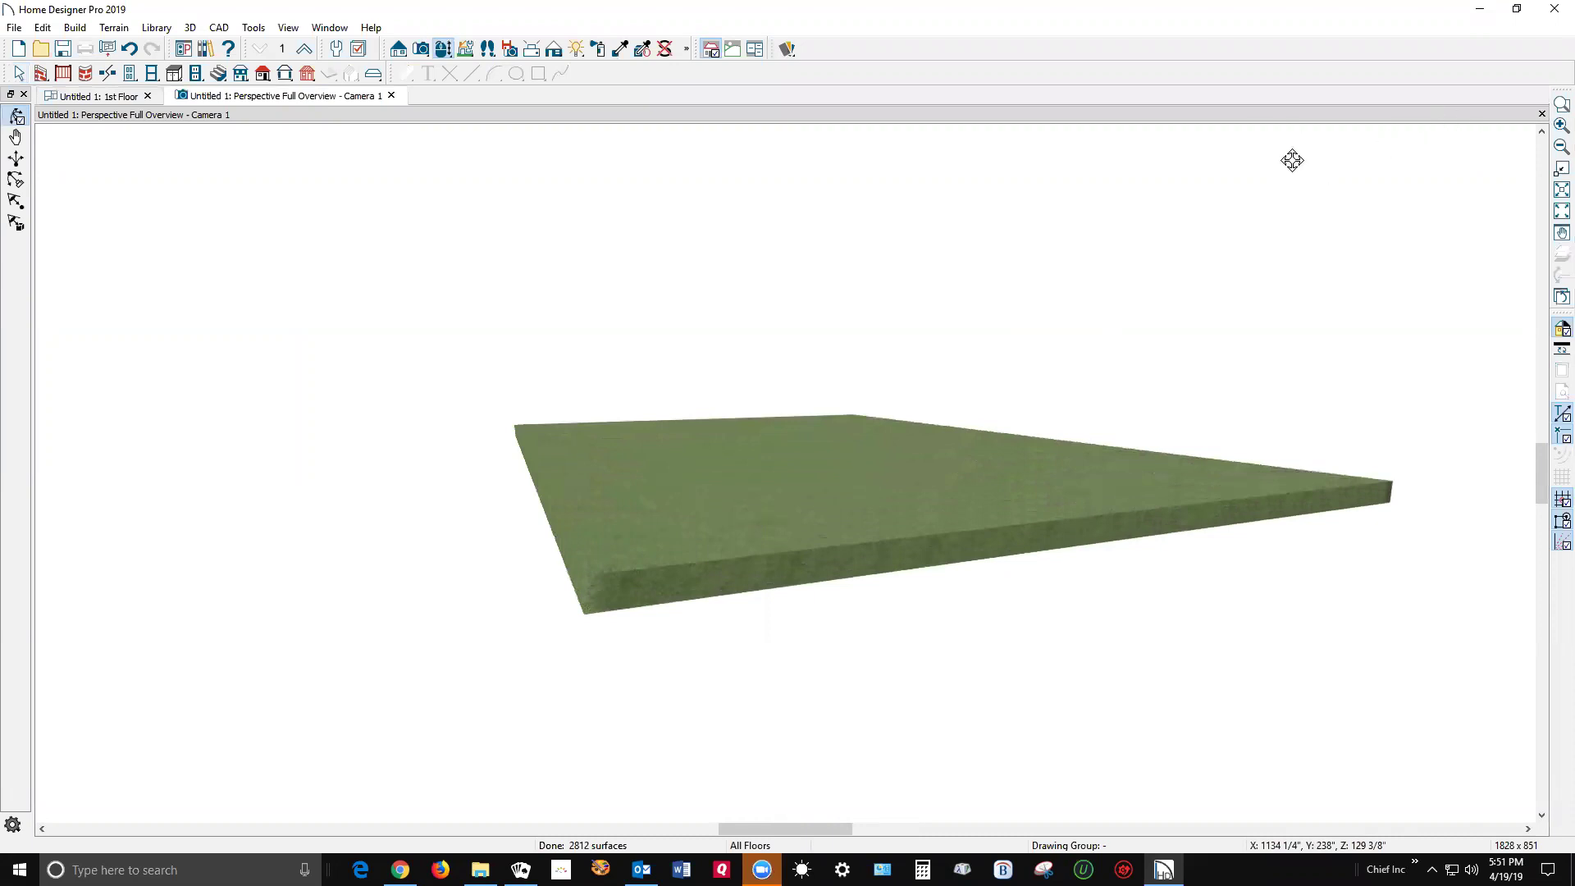
pyautogui.hotkey('ctrl', 'Tab')
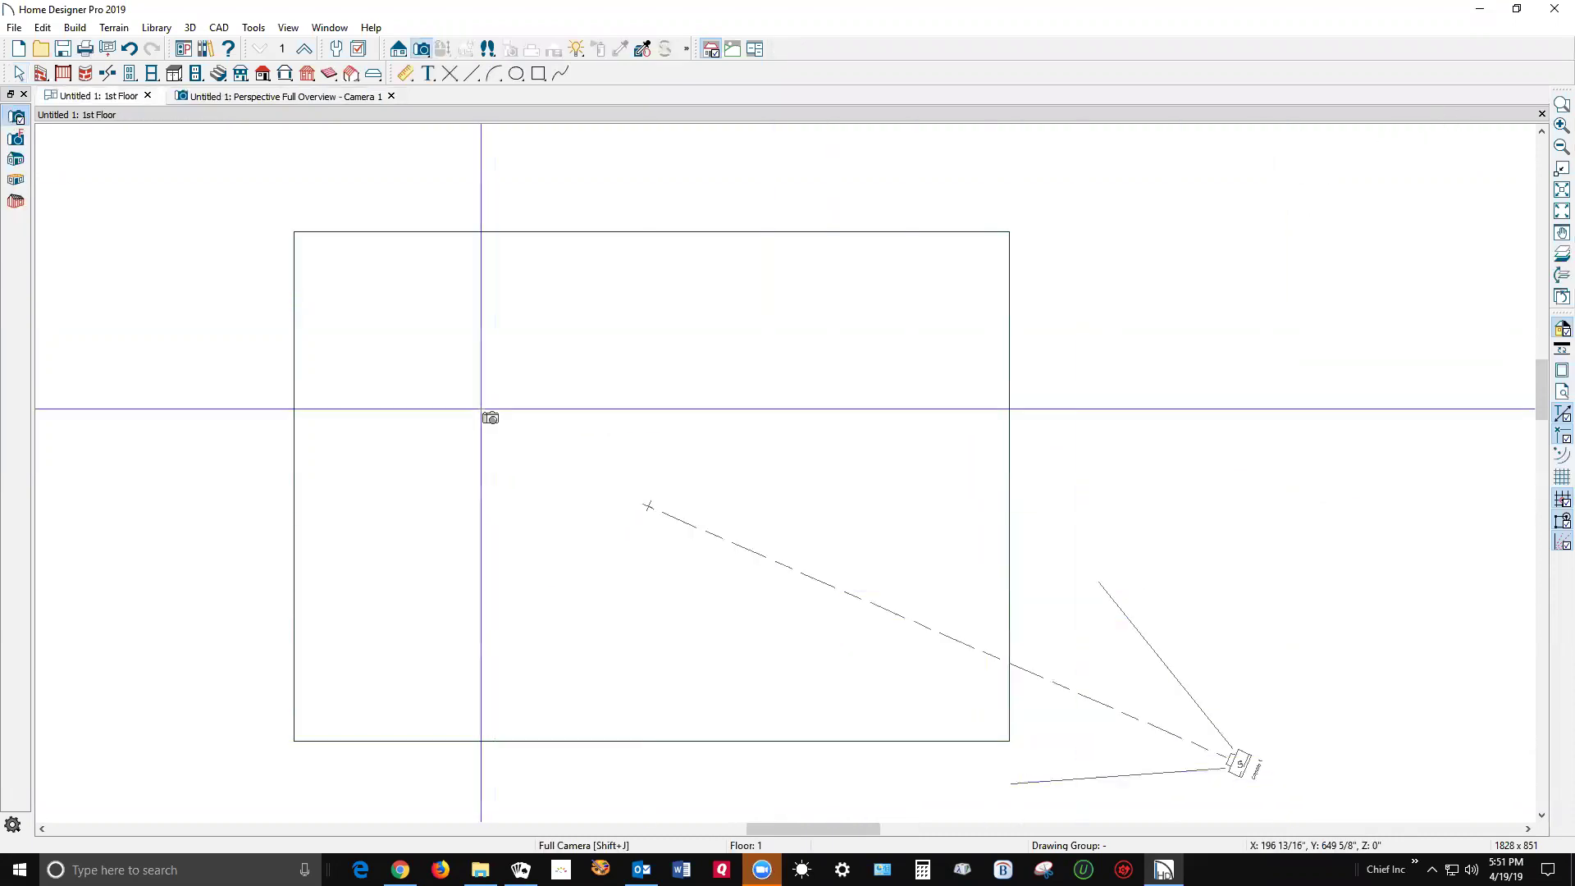
pyautogui.scroll(2, 908, 742)
pyautogui.press('space')
pyautogui.scroll(-1, 889, 464)
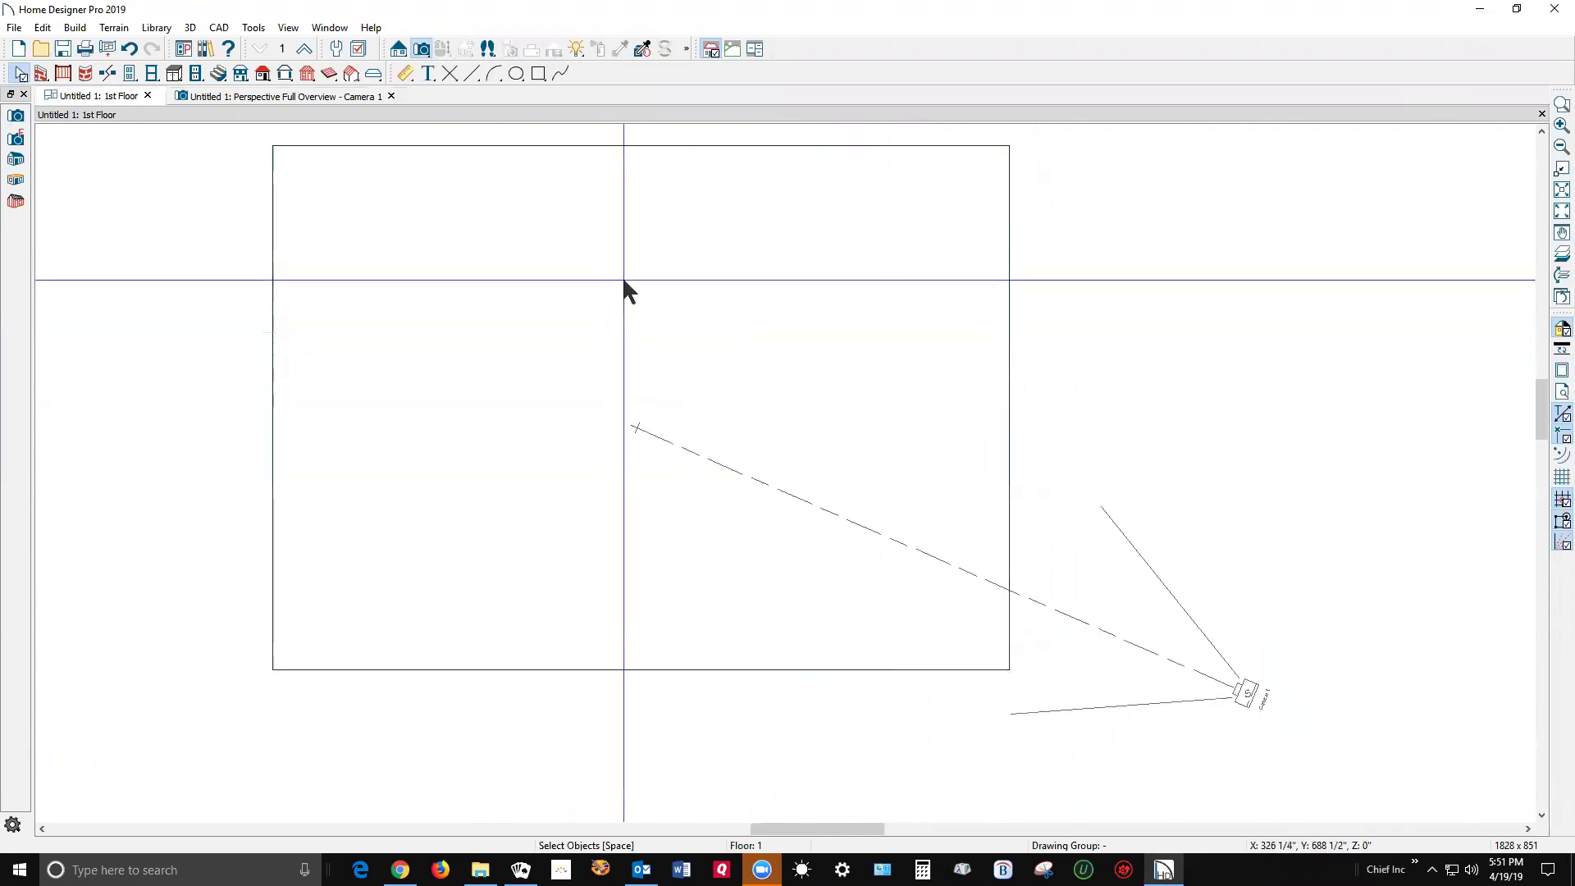
pyautogui.scroll(-1, 793, 452)
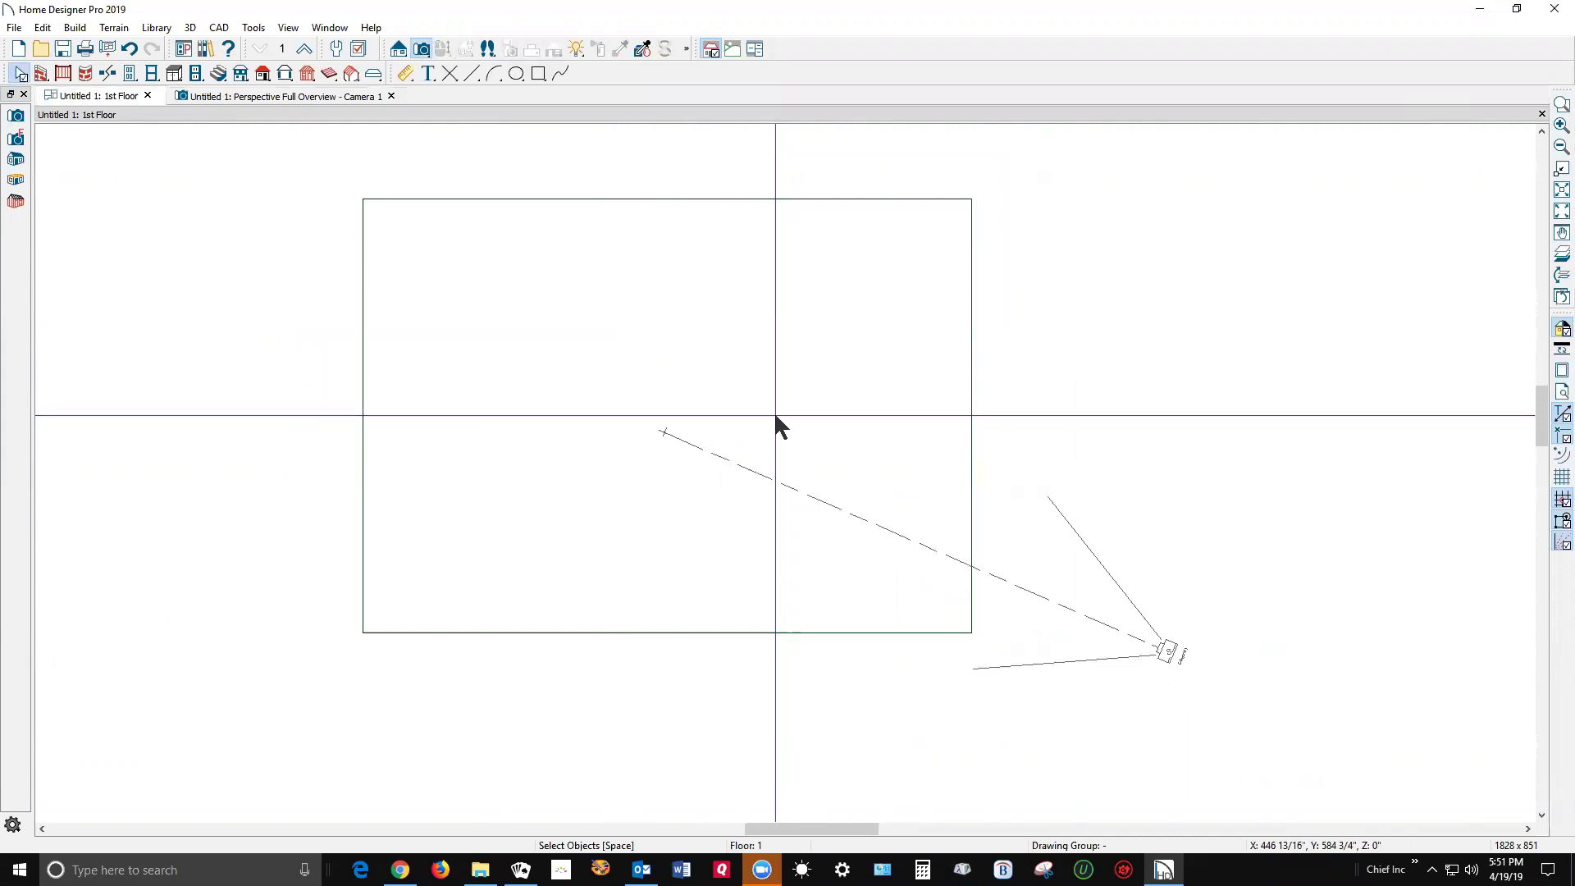
pyautogui.click(113, 29)
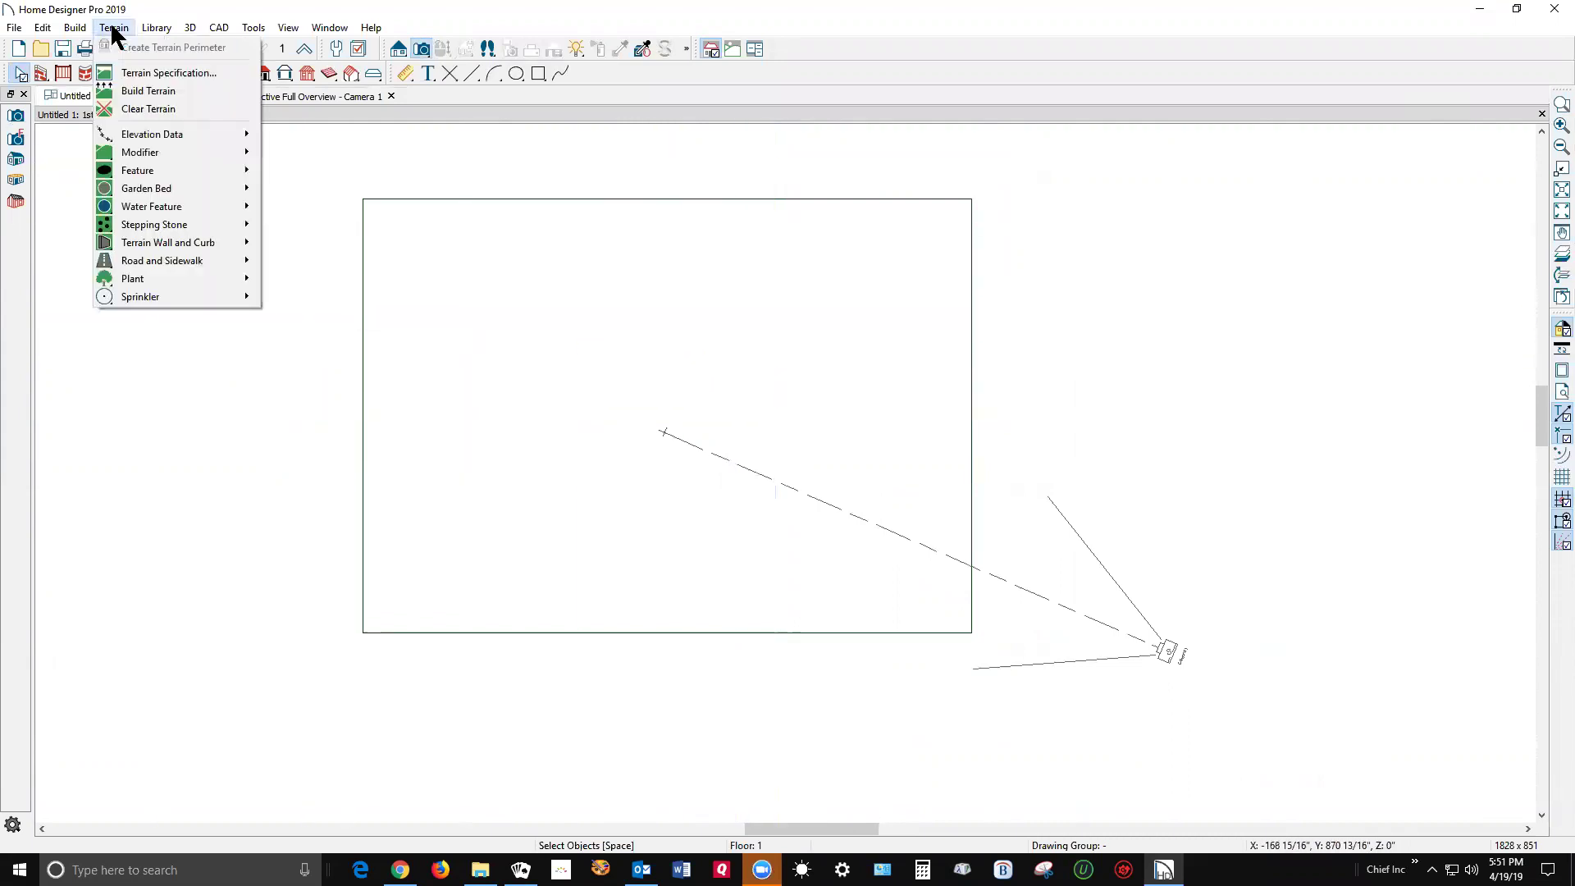
pyautogui.moveTo(177, 140)
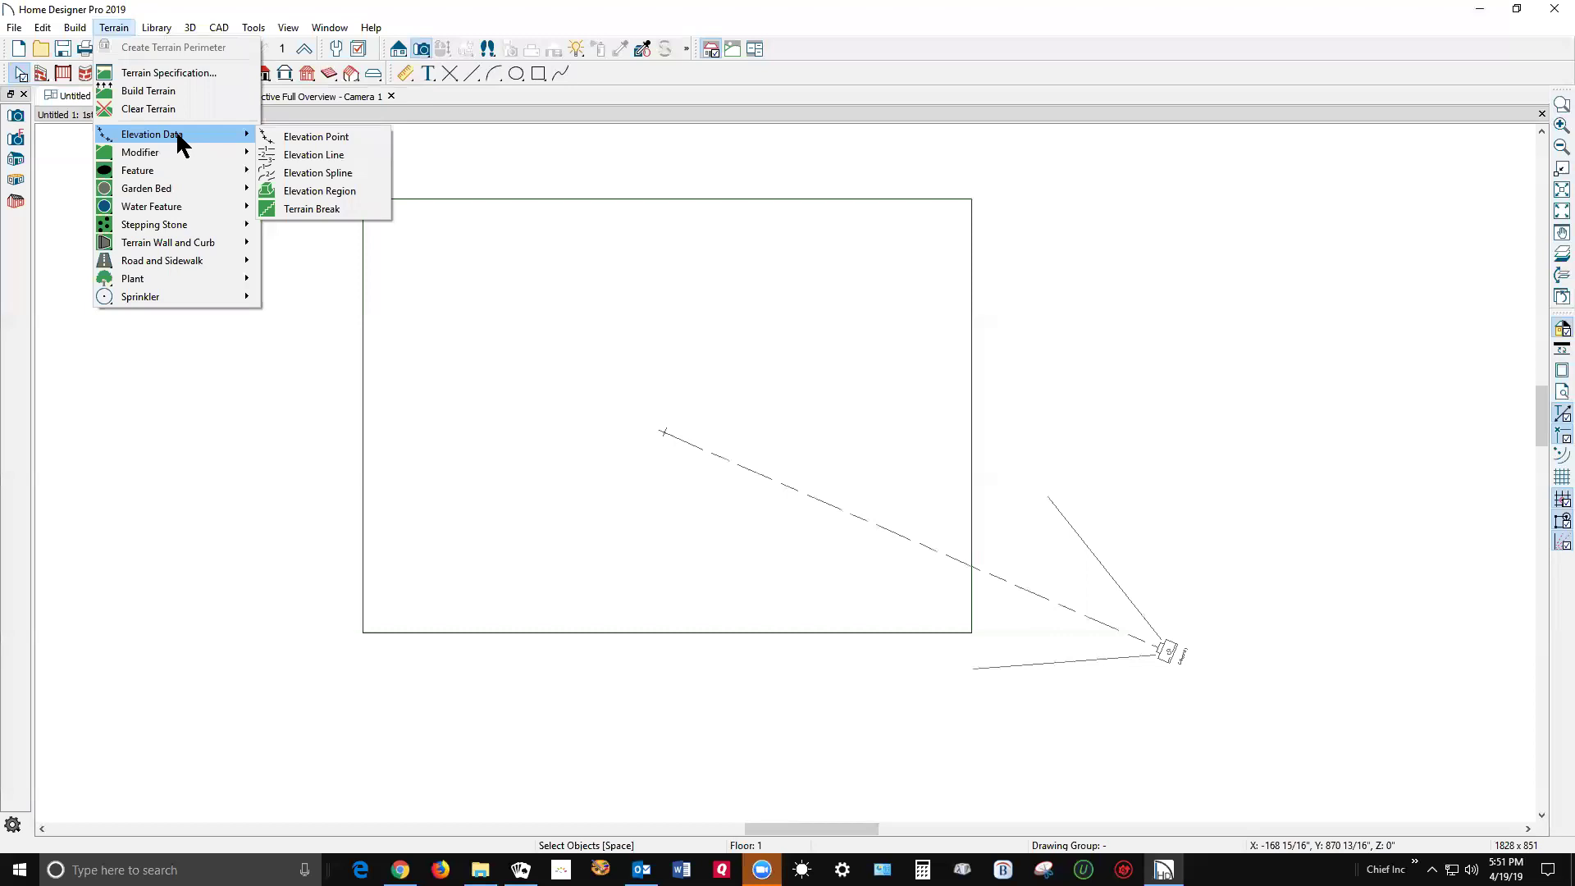
pyautogui.click(332, 192)
pyautogui.moveTo(331, 178); pyautogui.dragTo(1048, 262)
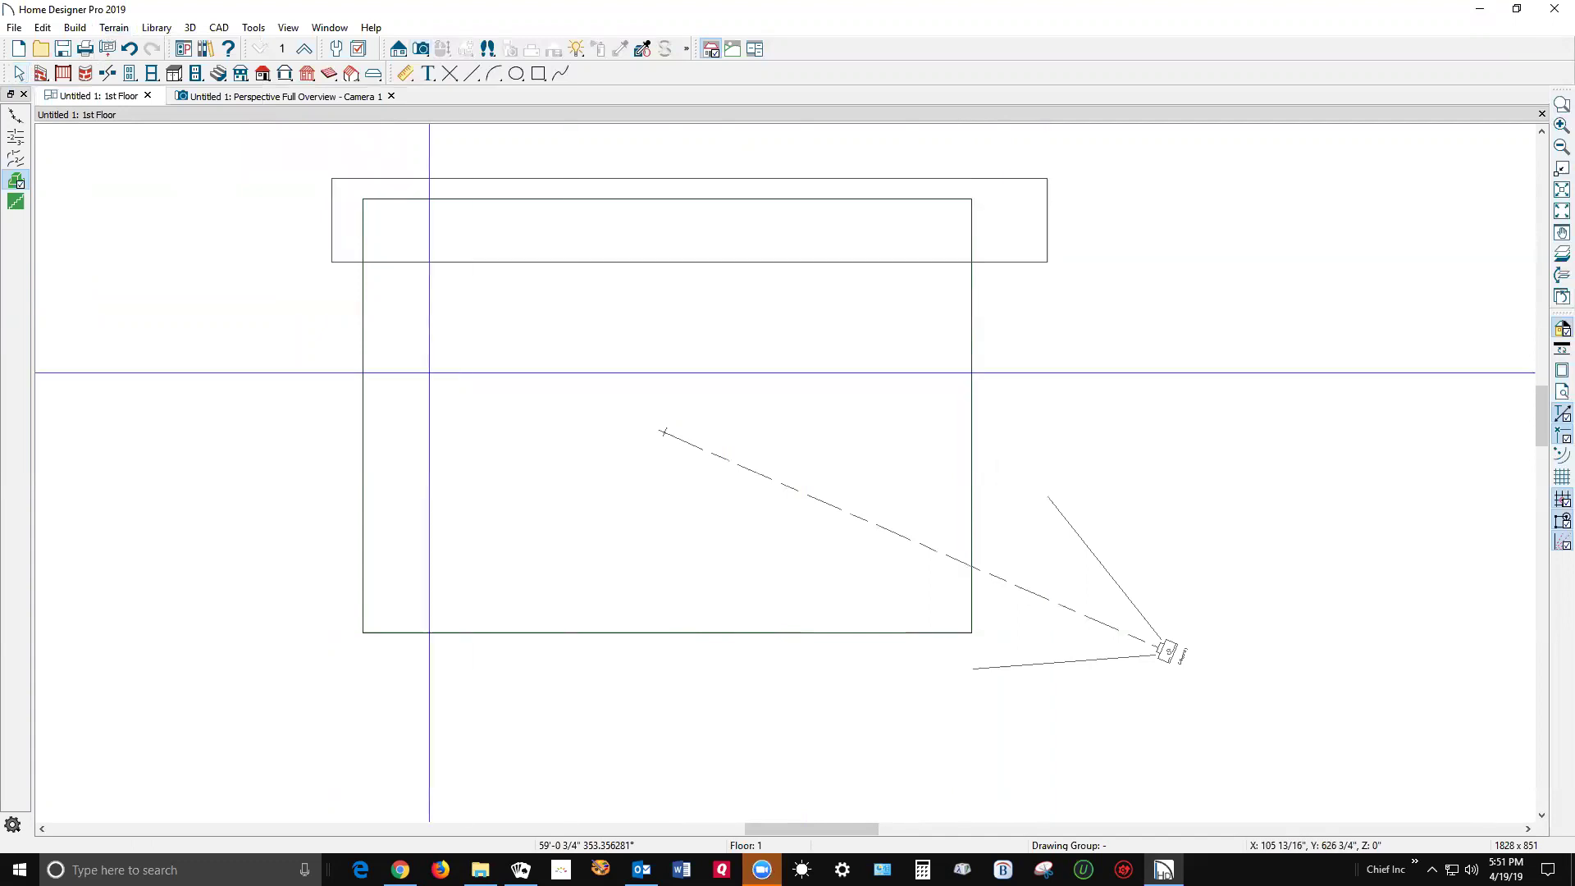
pyautogui.moveTo(325, 311); pyautogui.dragTo(1020, 657)
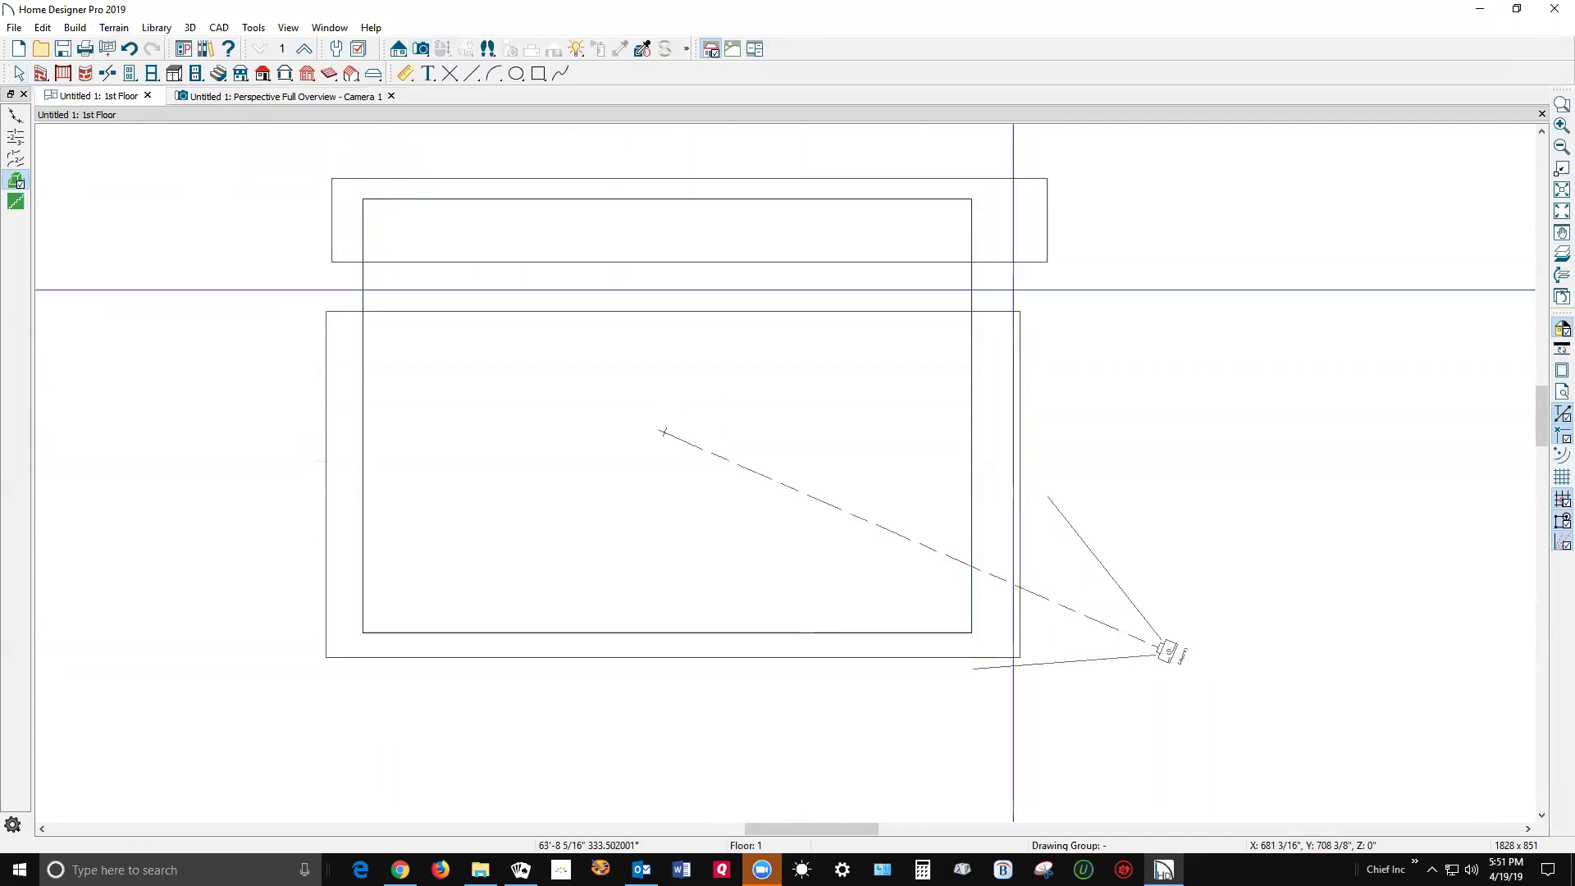
# Step: Check the upper elevation region's specification and look at the terrain in the 3D camera view
pyautogui.click(1015, 261)
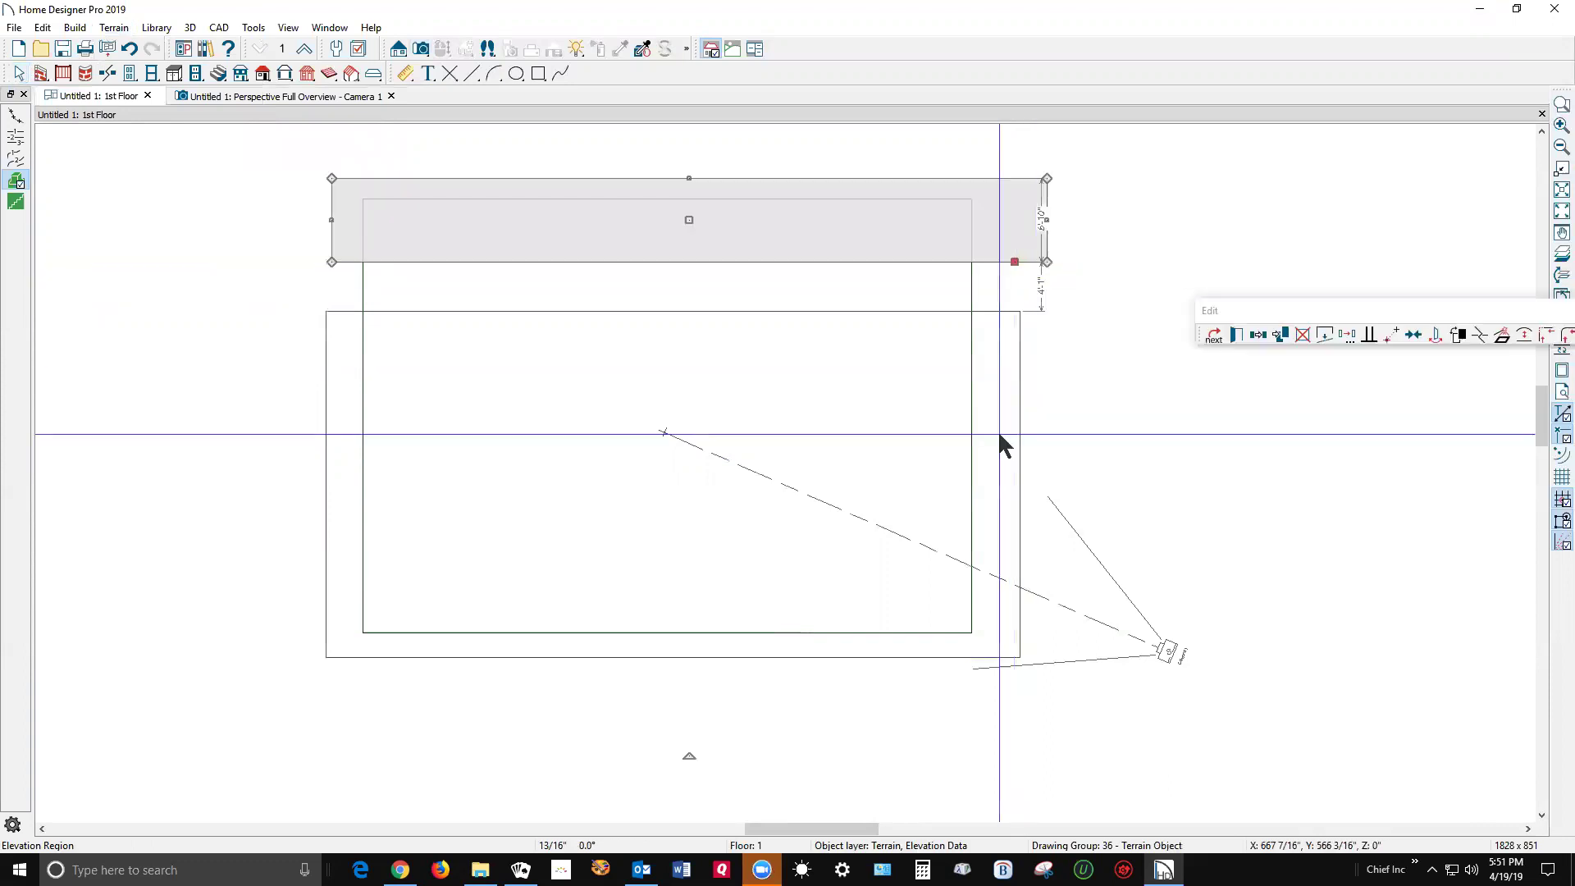
pyautogui.click(1235, 334)
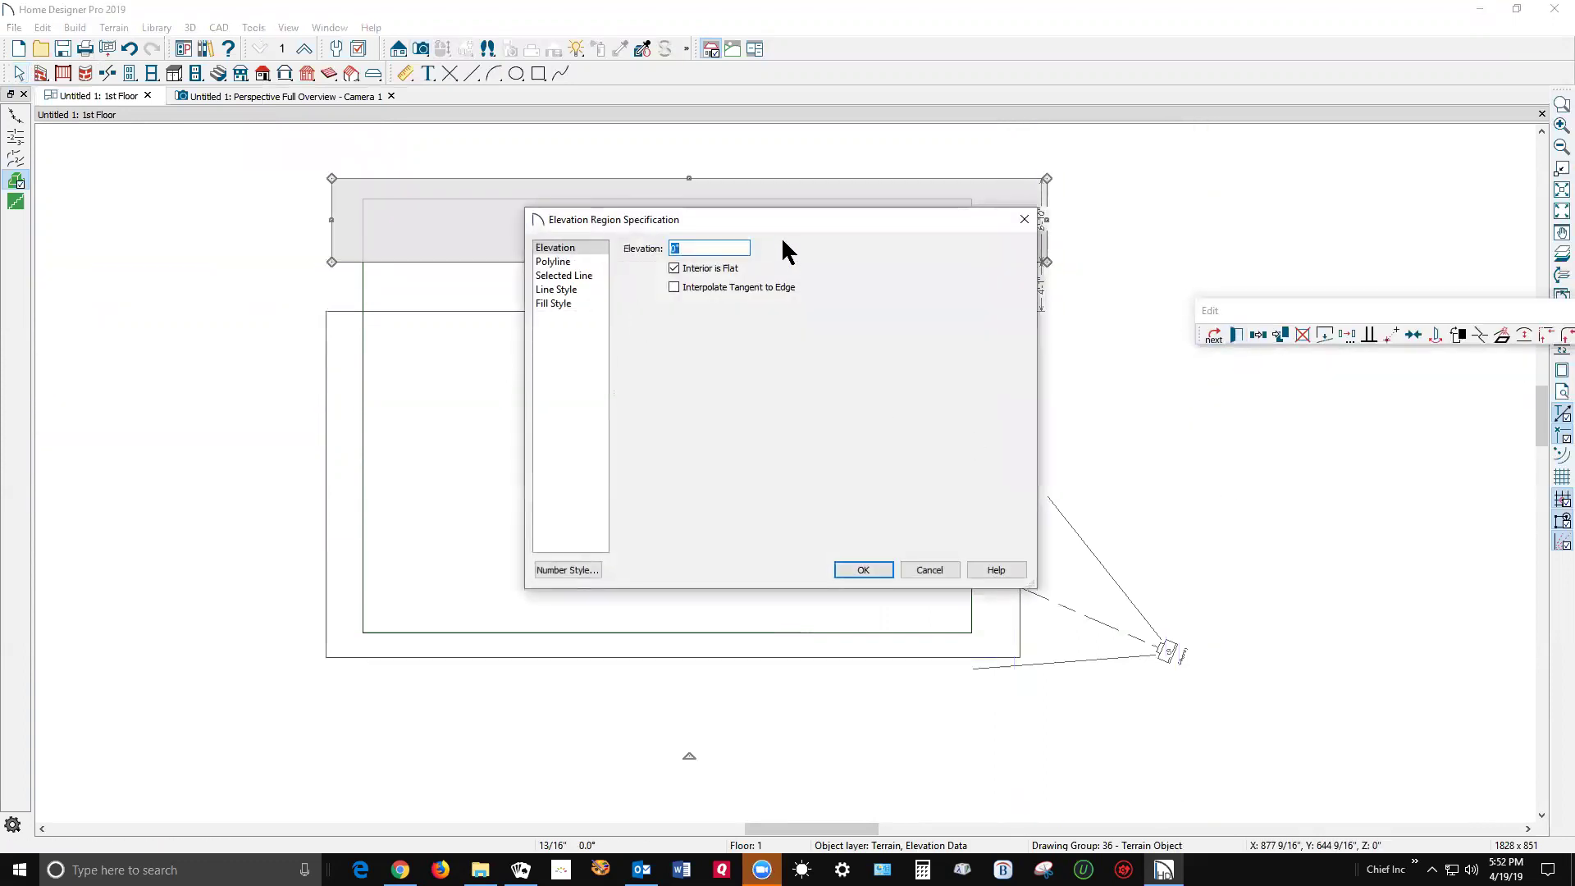
pyautogui.click(944, 570)
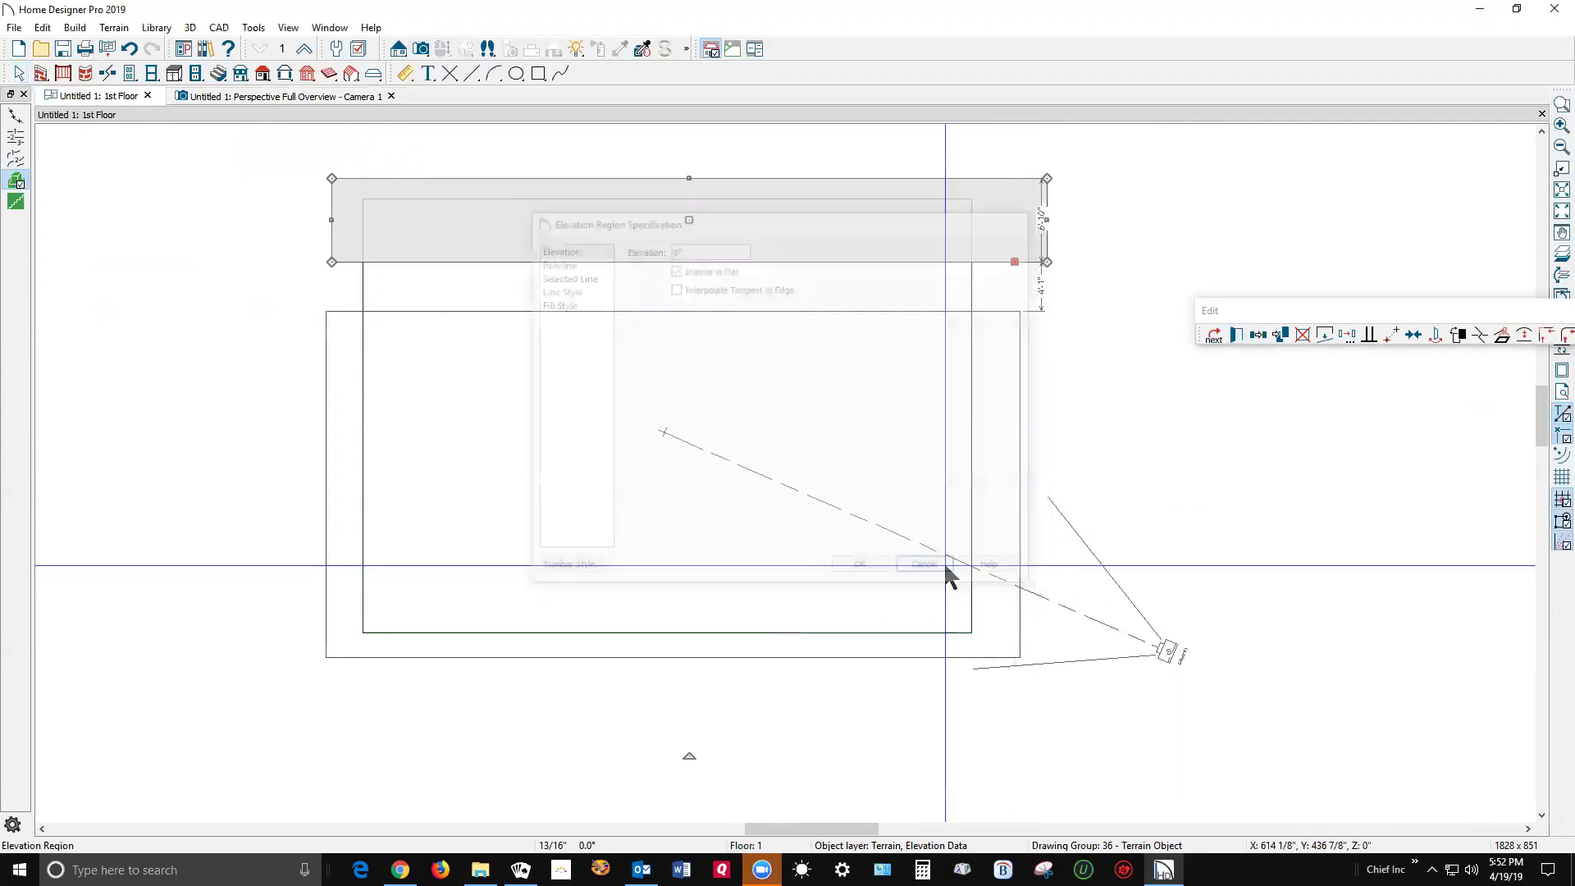
pyautogui.click(1021, 388)
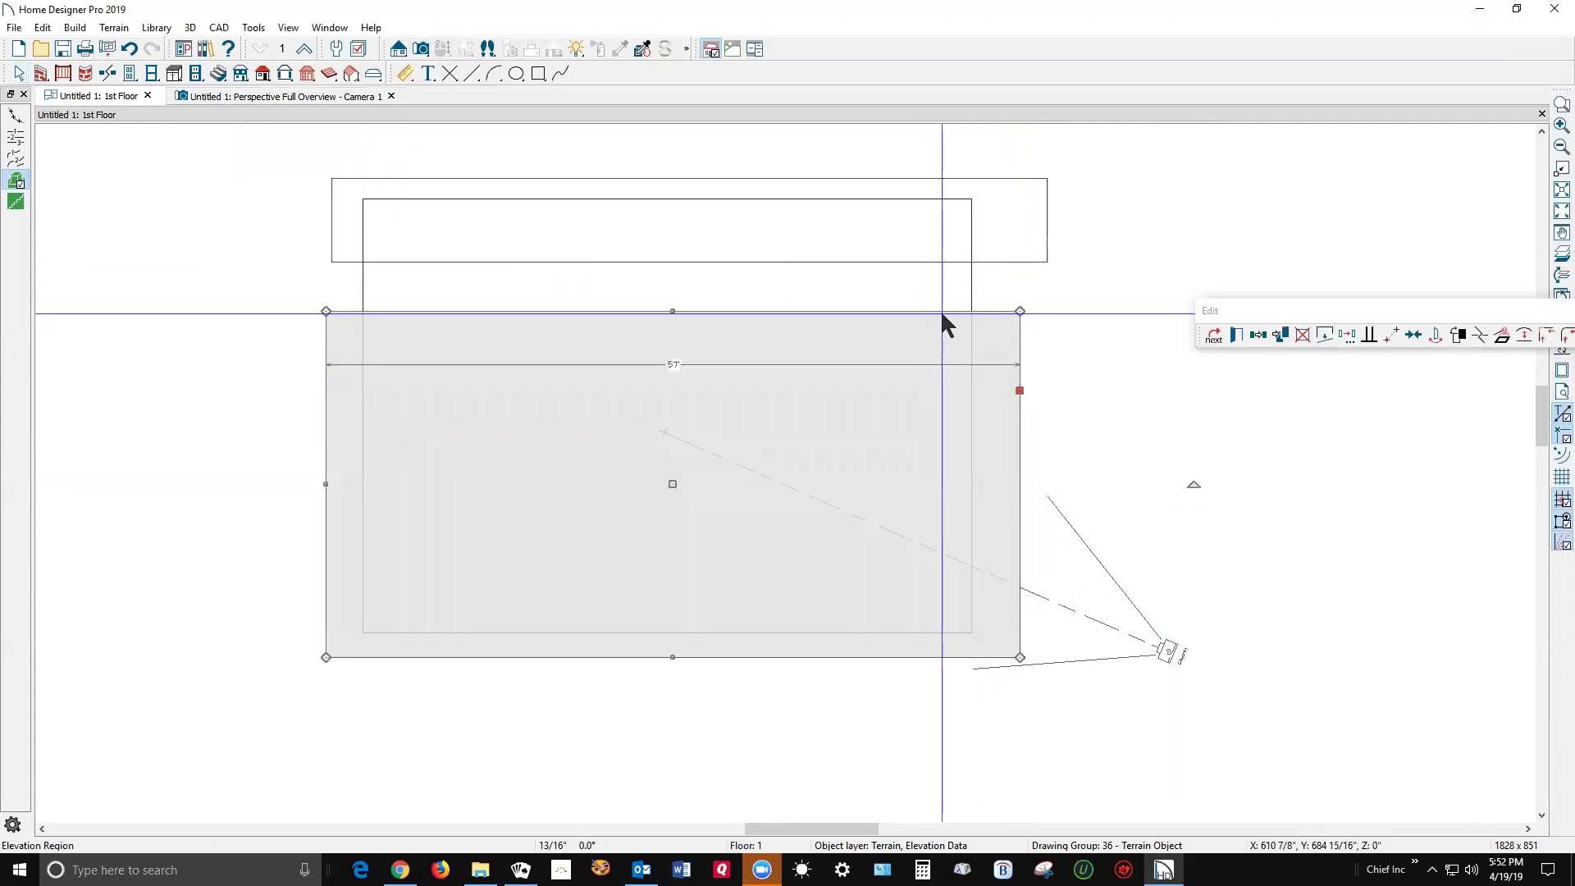
pyautogui.click(1130, 437)
pyautogui.hotkey('ctrl', 'Tab')
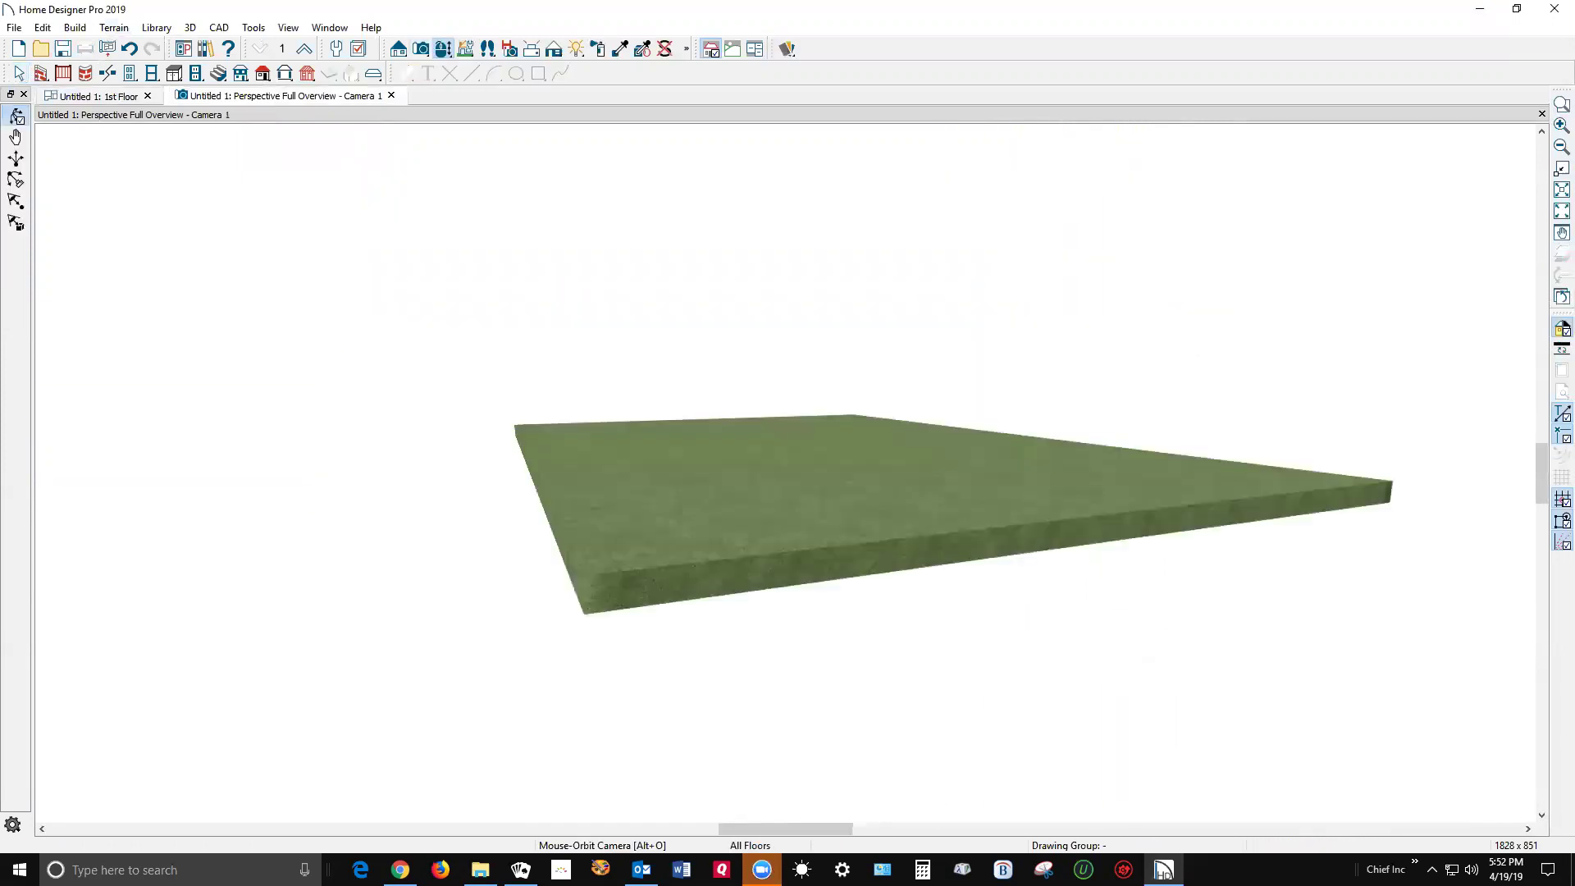
pyautogui.moveTo(889, 471)
pyautogui.mouseDown()
pyautogui.moveTo(824, 494)
pyautogui.moveTo(858, 485)
pyautogui.moveTo(860, 467)
pyautogui.mouseUp()
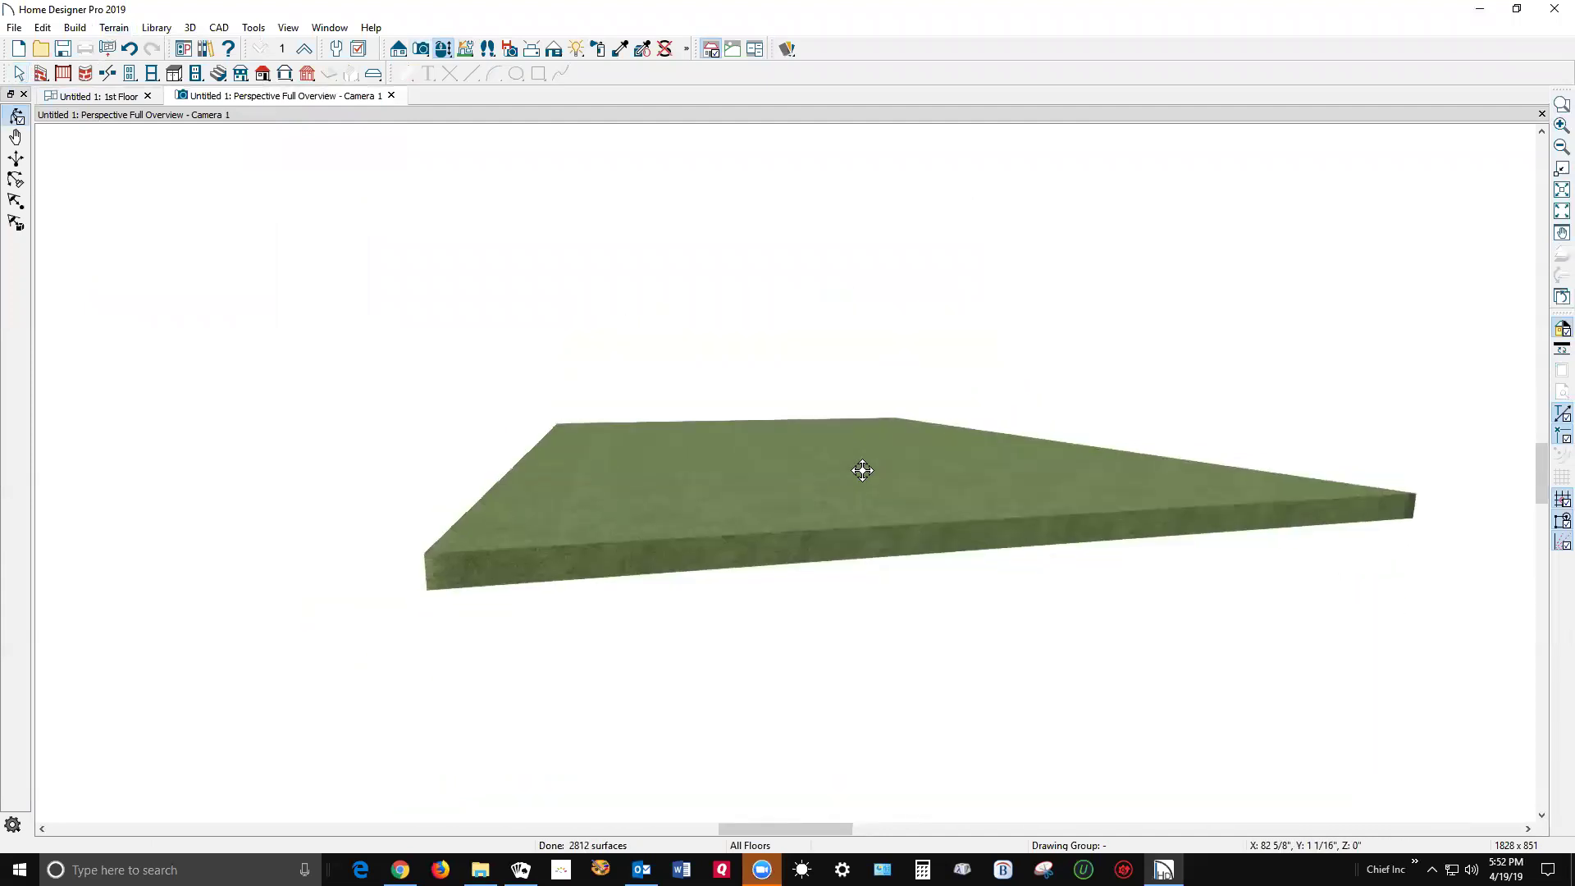
# Step: Draw a horizontal elevation line about 58 ft long in the gap between the two elevation regions in the plan
pyautogui.hotkey('ctrl', 'Tab')
pyautogui.scroll(1, 809, 359)
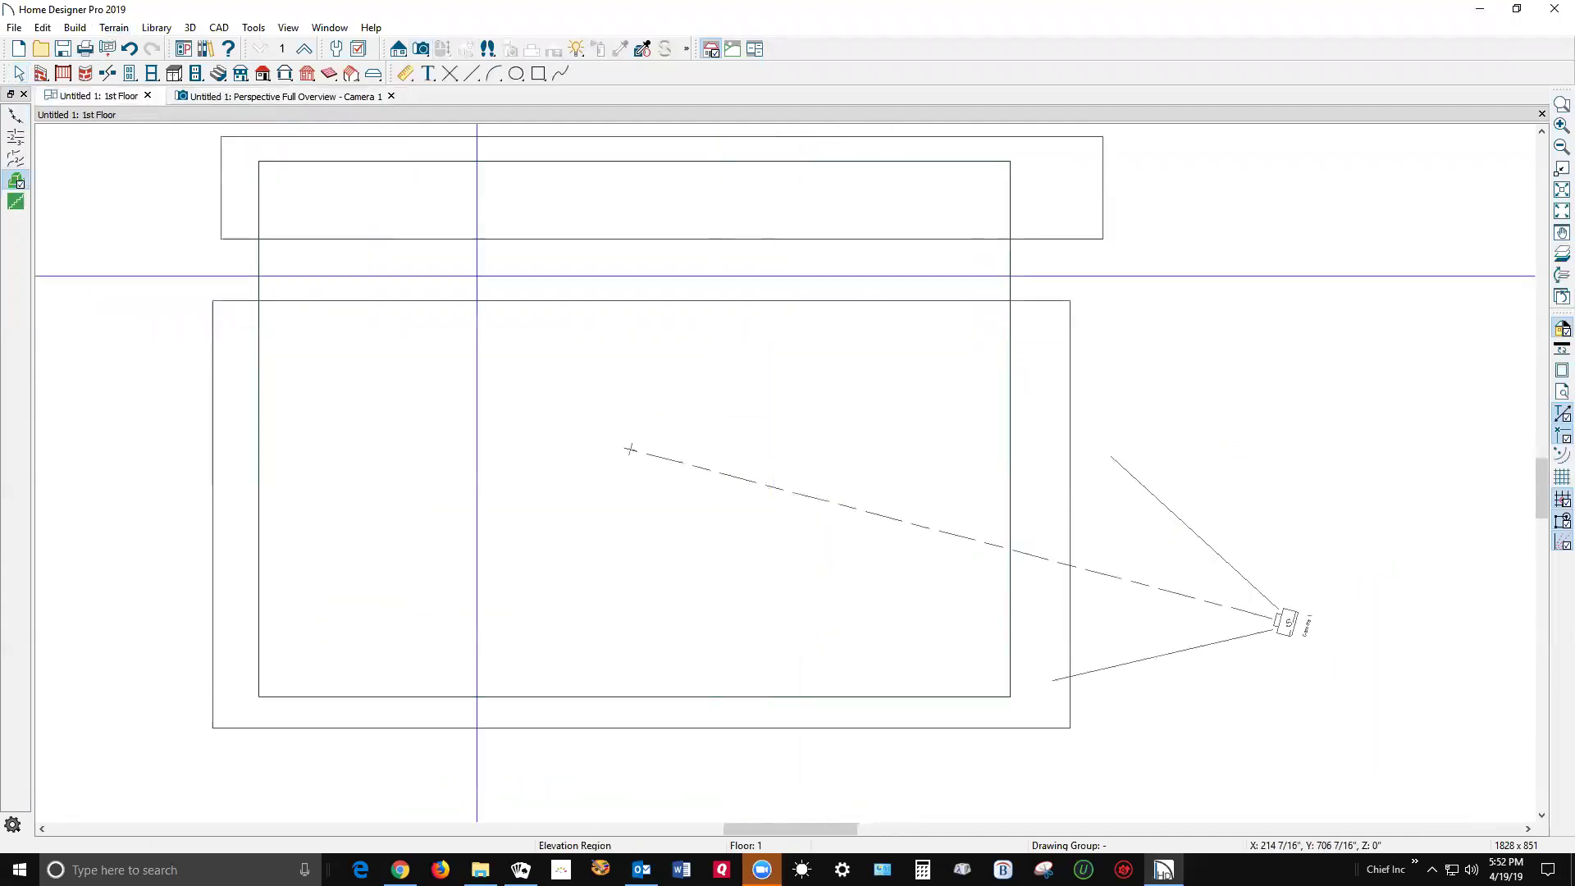
pyautogui.click(470, 73)
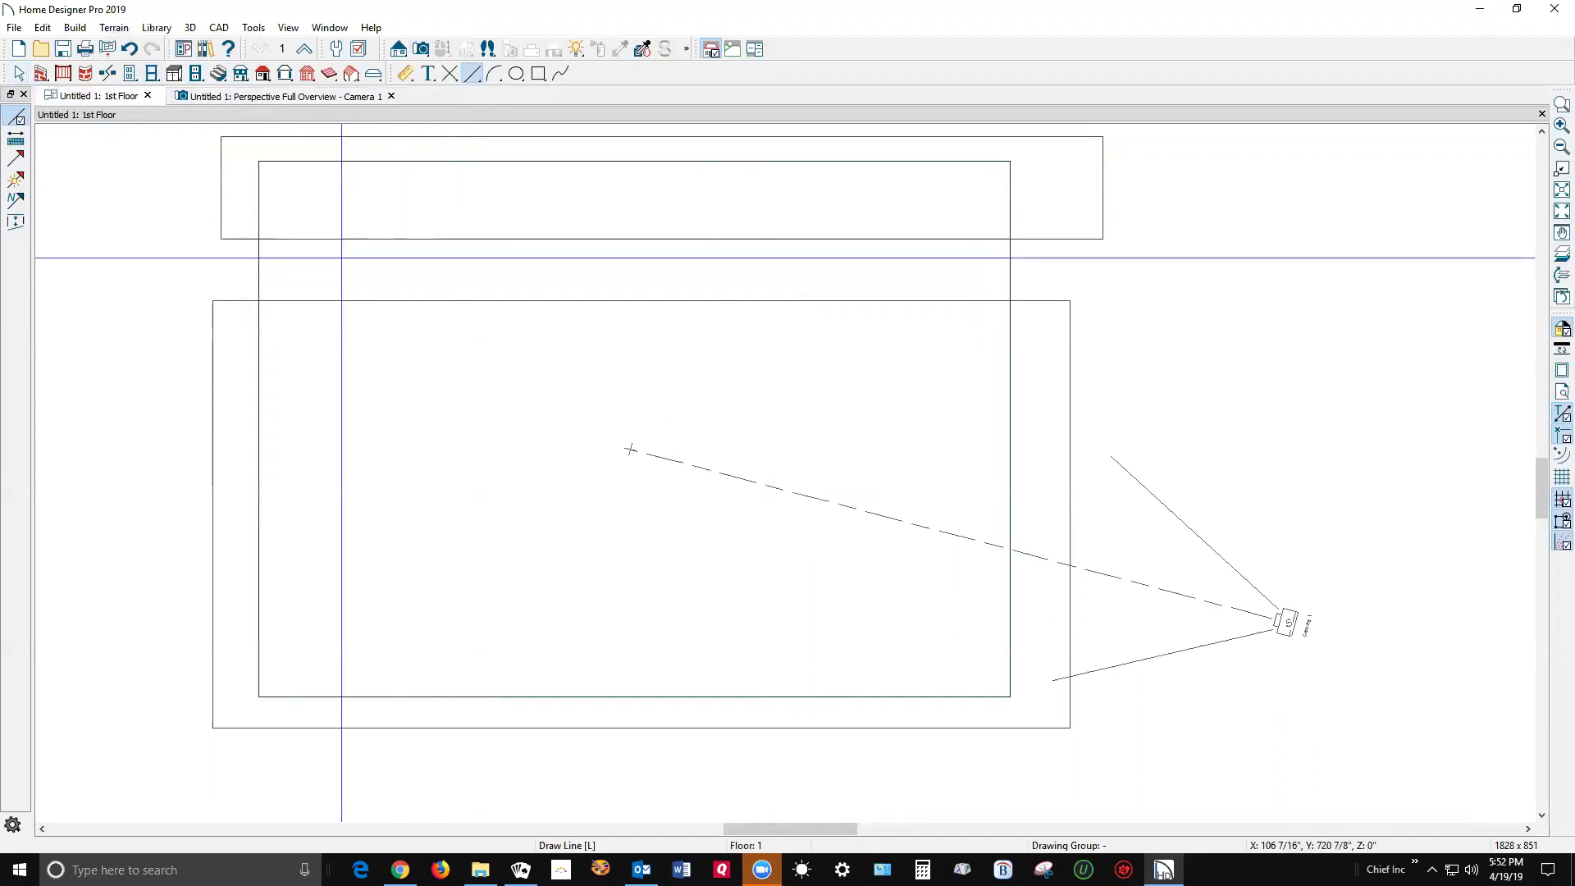
pyautogui.click(113, 27)
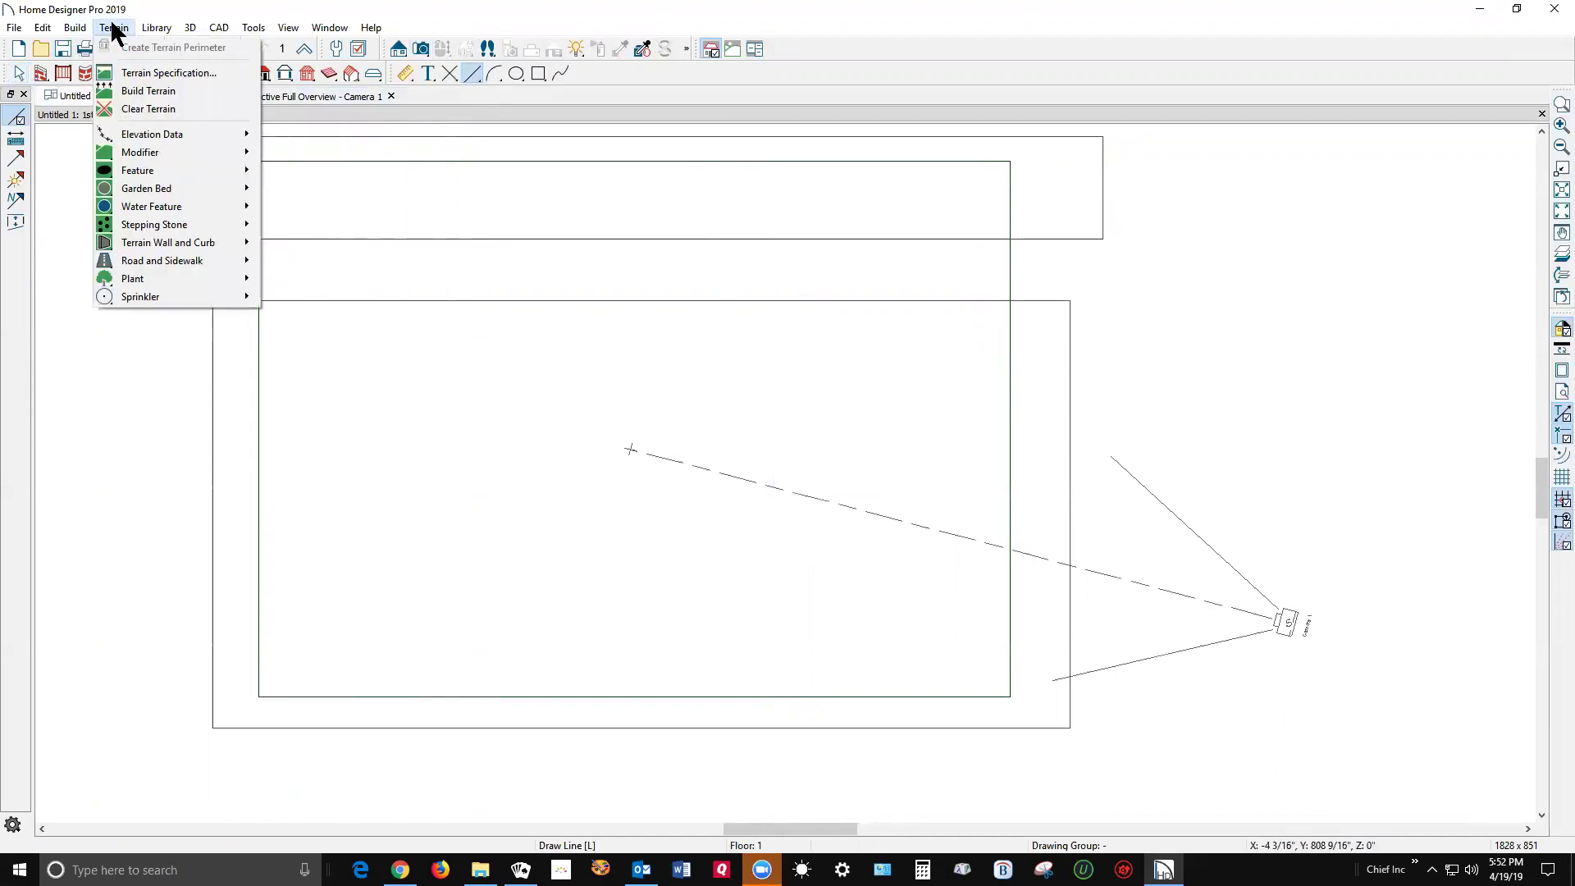
pyautogui.moveTo(163, 134)
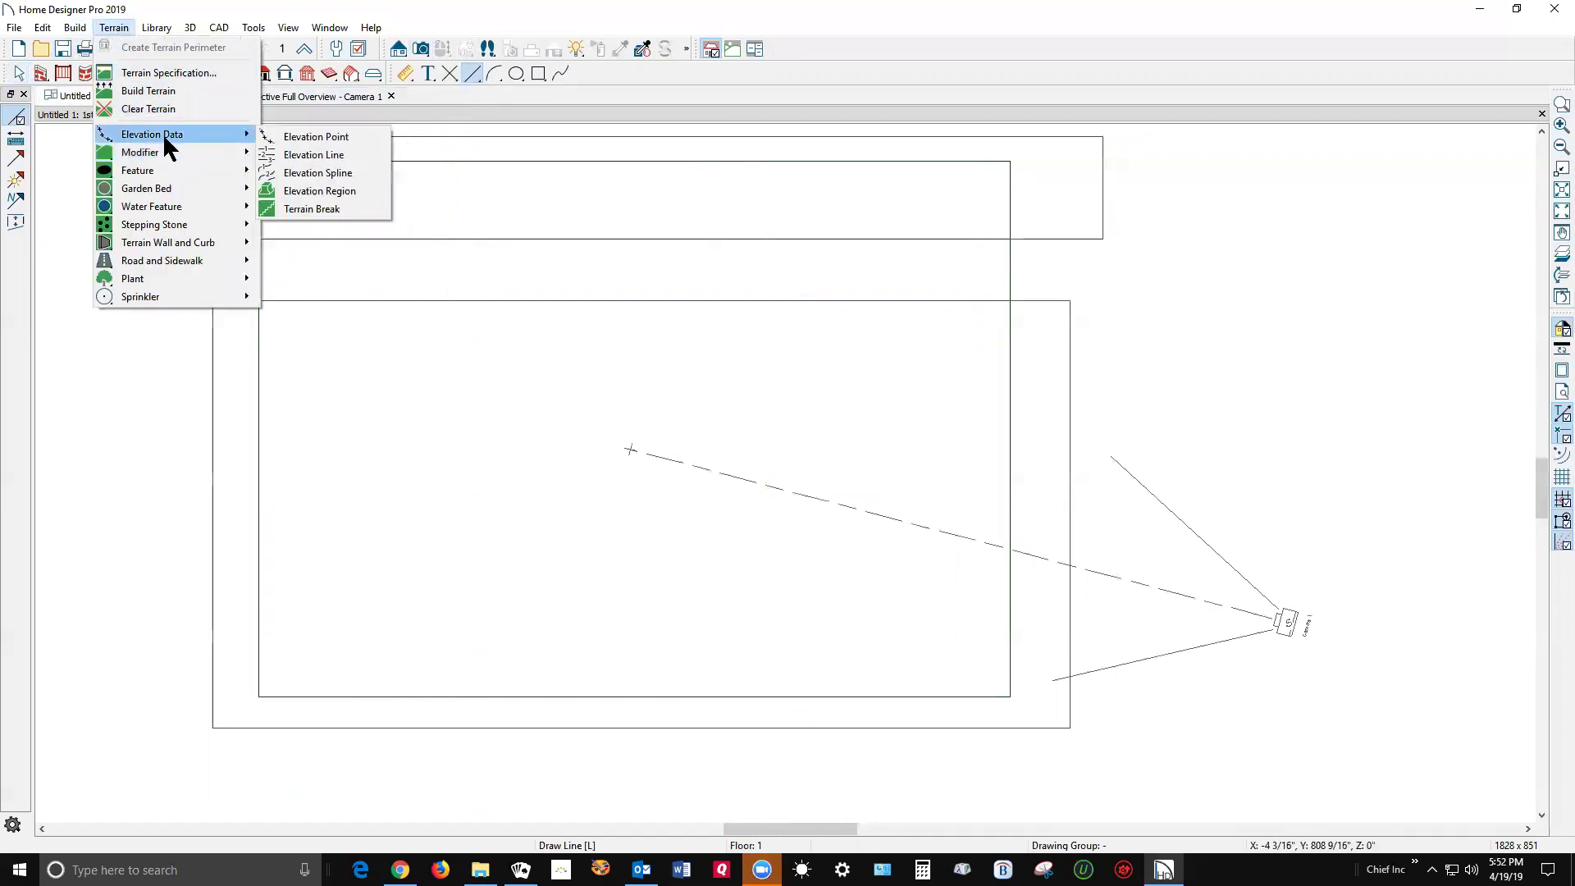
pyautogui.click(320, 155)
pyautogui.moveTo(227, 269); pyautogui.dragTo(1102, 270)
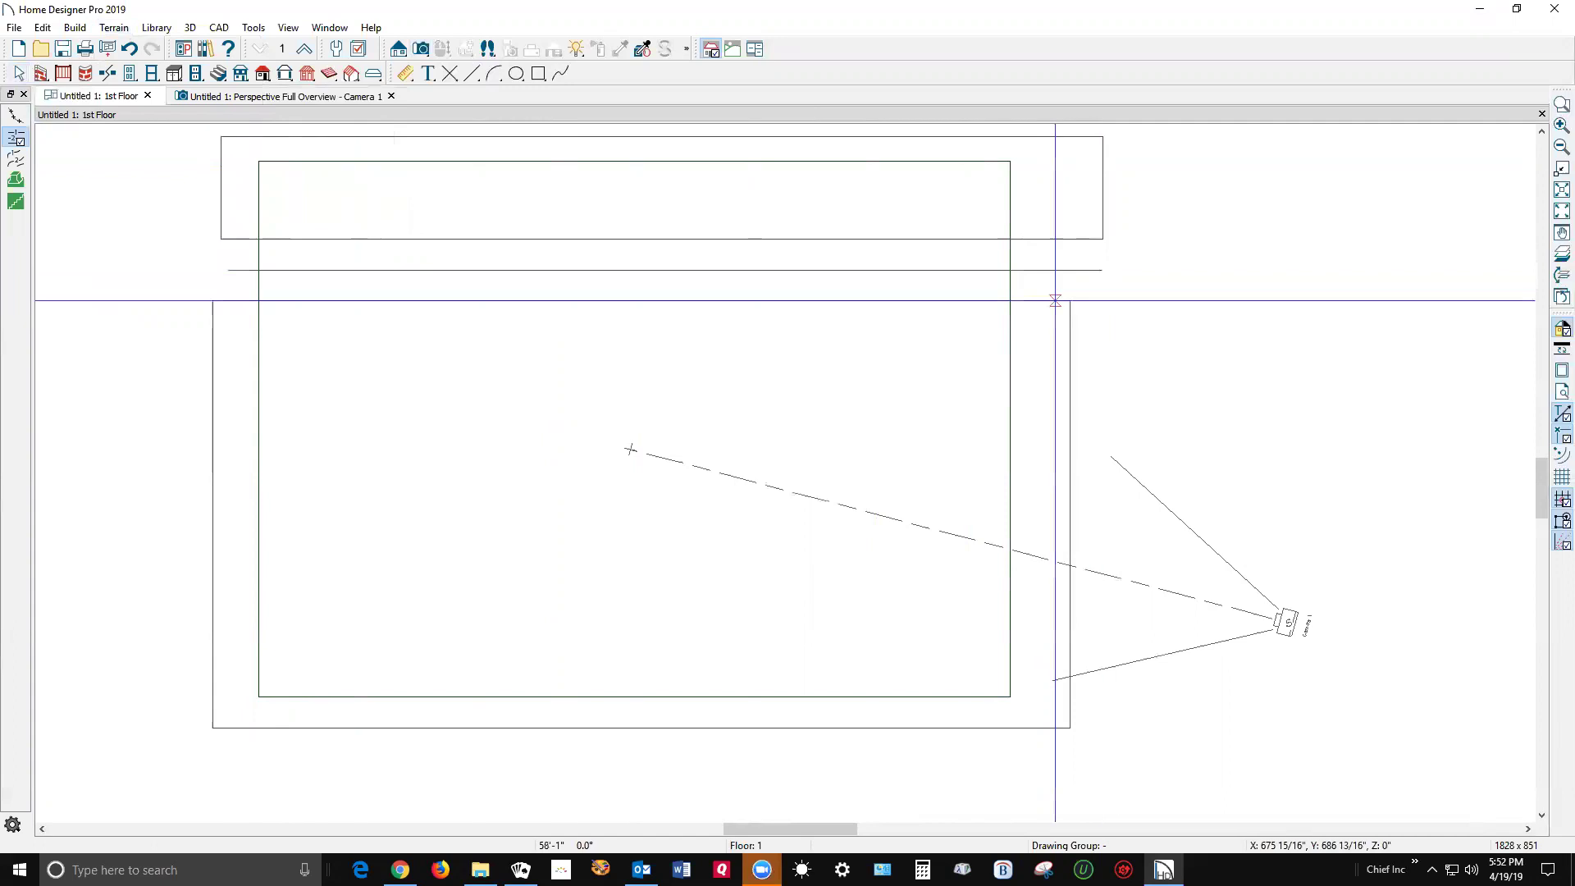
# Step: Set the elevation of the line between the two regions to -12 inches
pyautogui.rightClick(1085, 271)
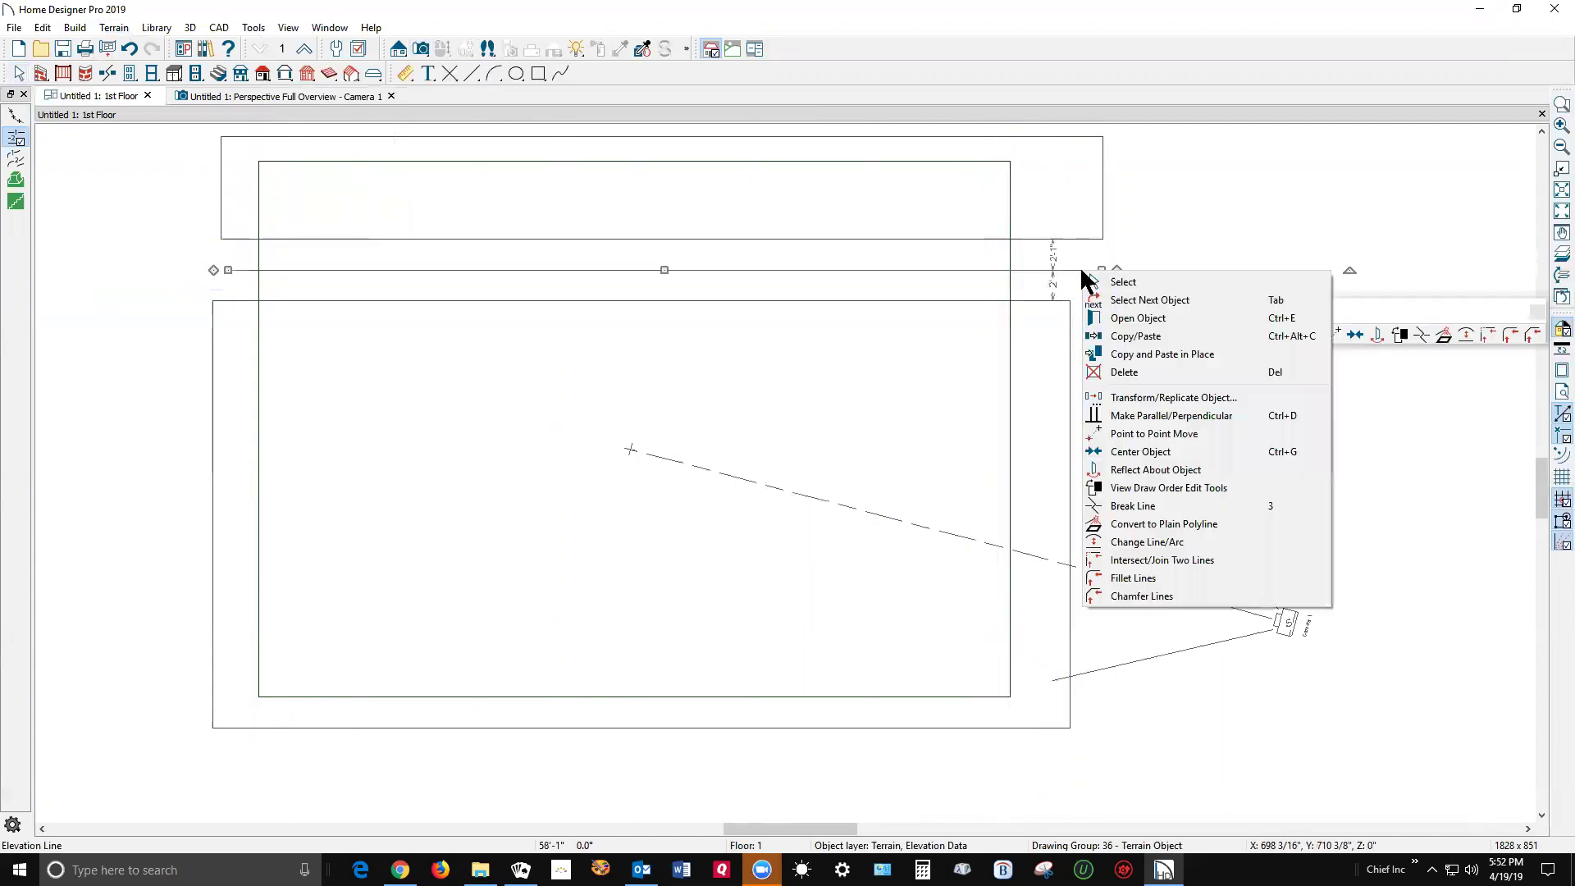
pyautogui.click(1134, 318)
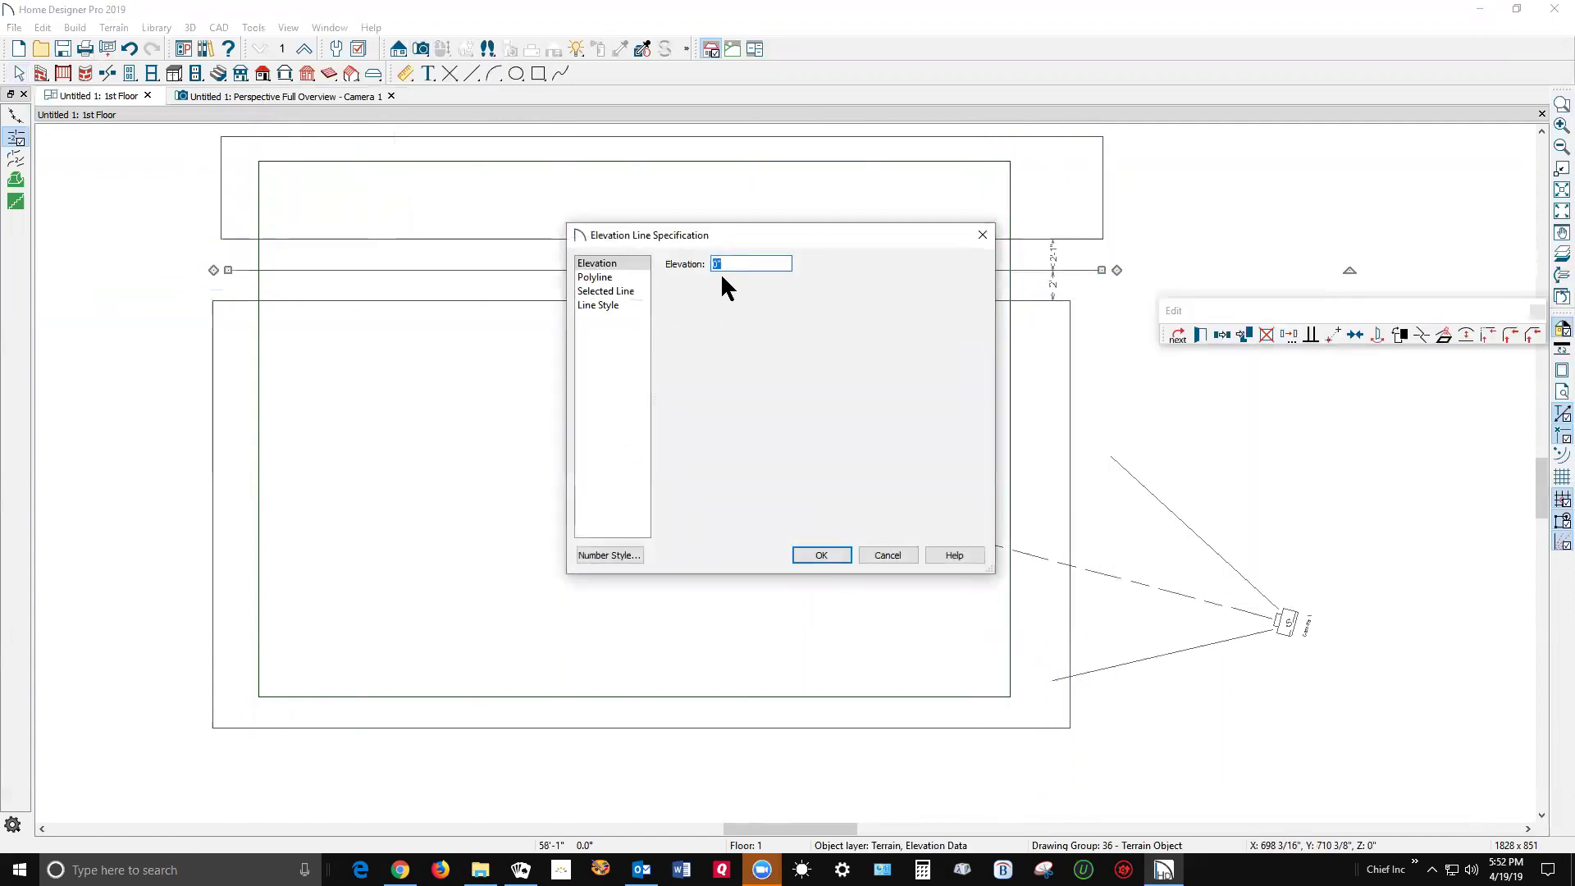
pyautogui.write('-12')
pyautogui.click(825, 556)
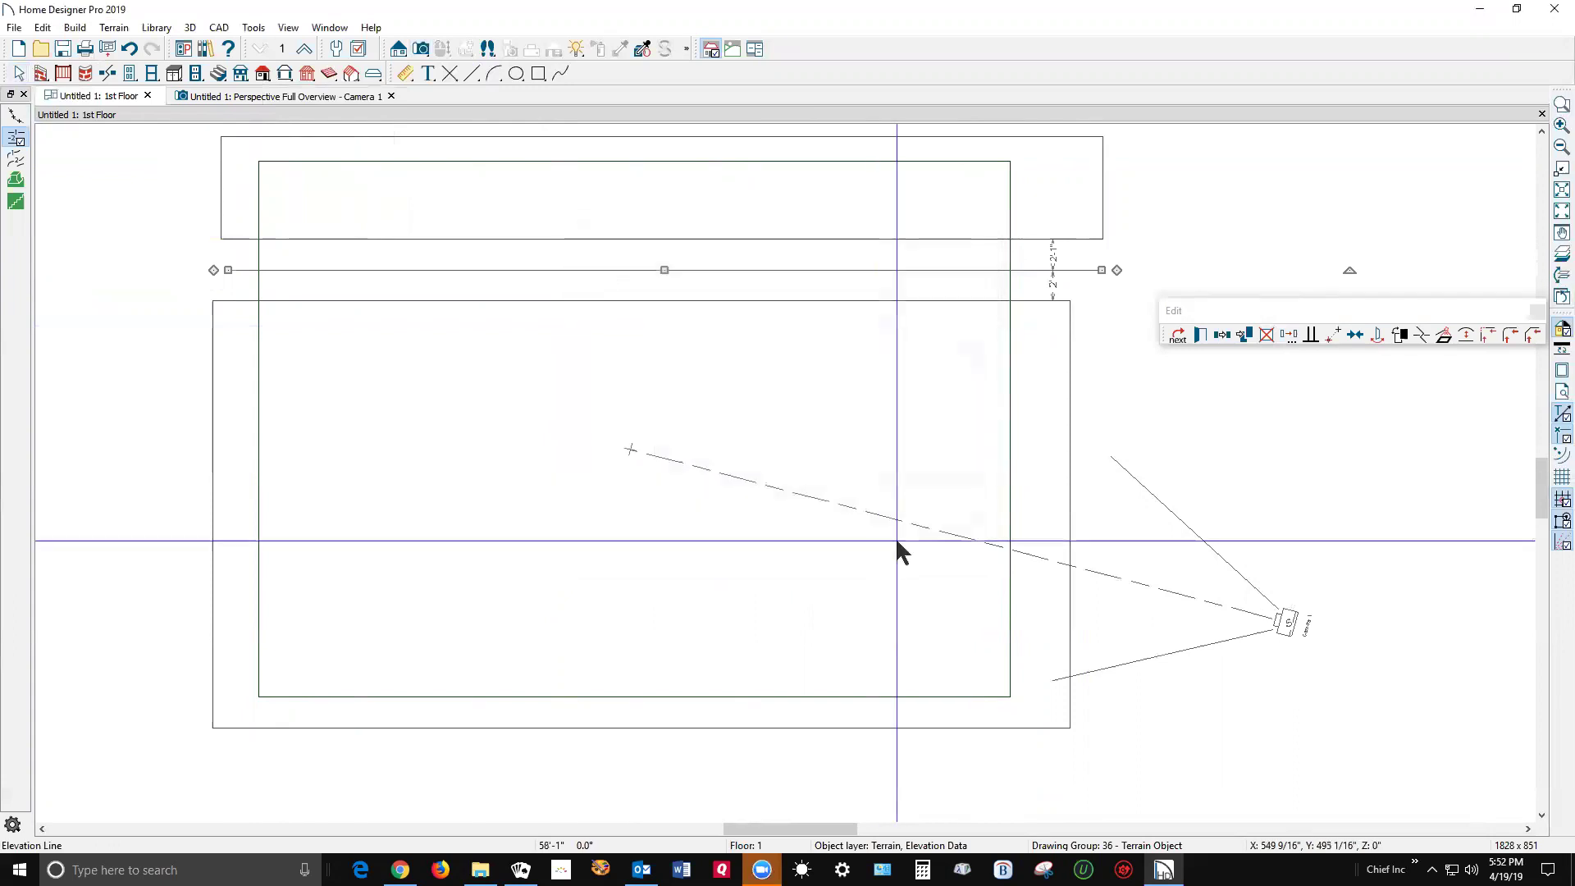
# Step: Move the camera and its focal point near the elevation line and orbit the 3D view to look along the gap between the regions
pyautogui.click(1284, 614)
pyautogui.moveTo(1287, 623); pyautogui.dragTo(1354, 232)
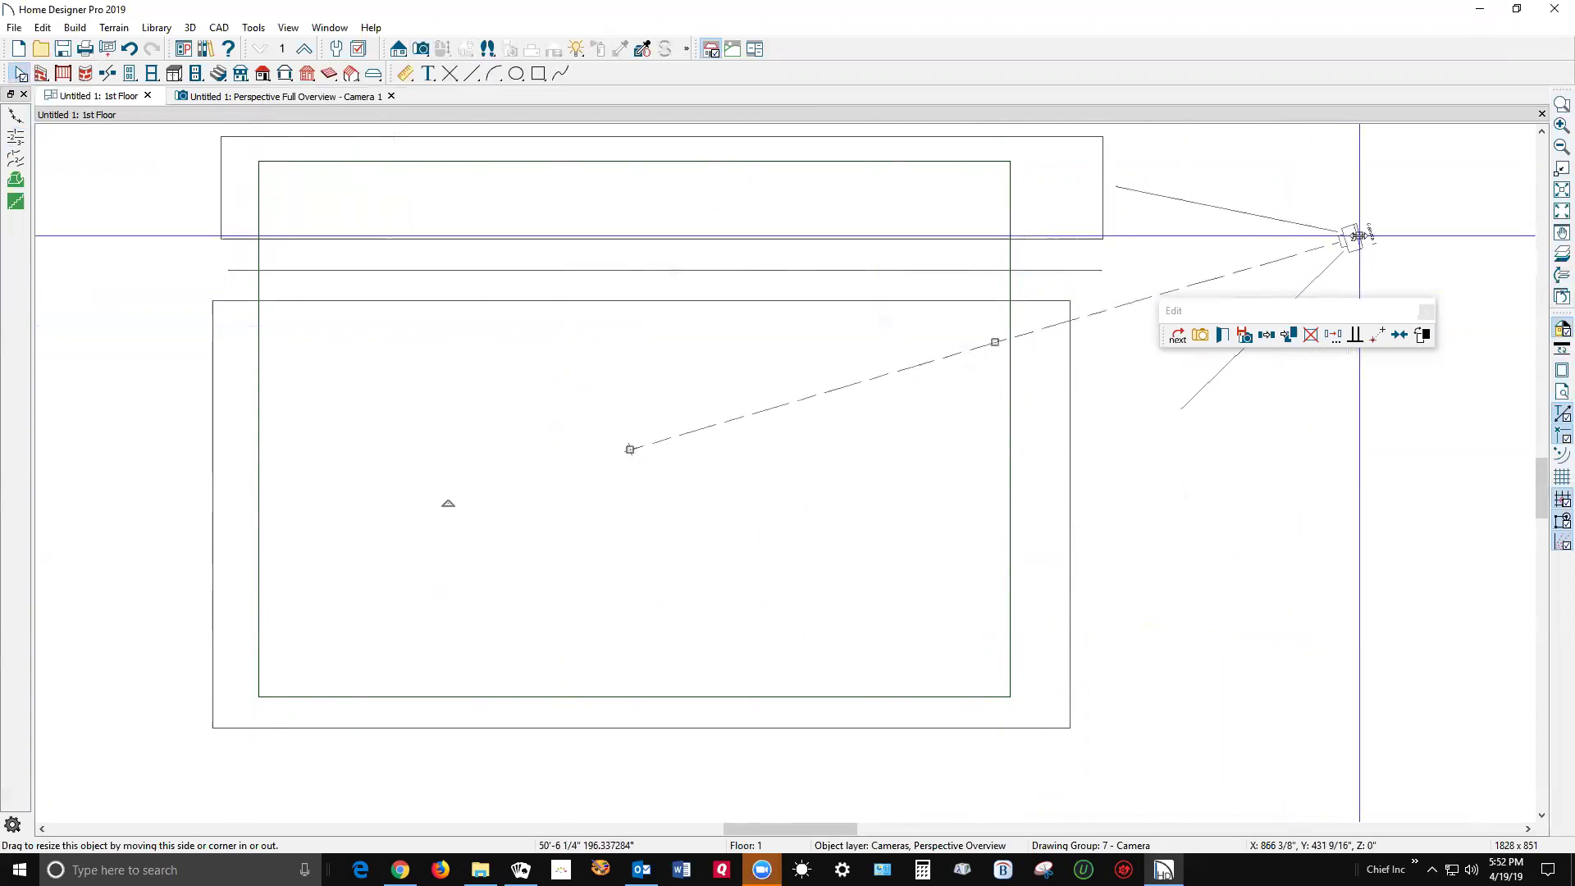
pyautogui.moveTo(631, 449); pyautogui.dragTo(586, 296)
pyautogui.hotkey('ctrl', 'Tab')
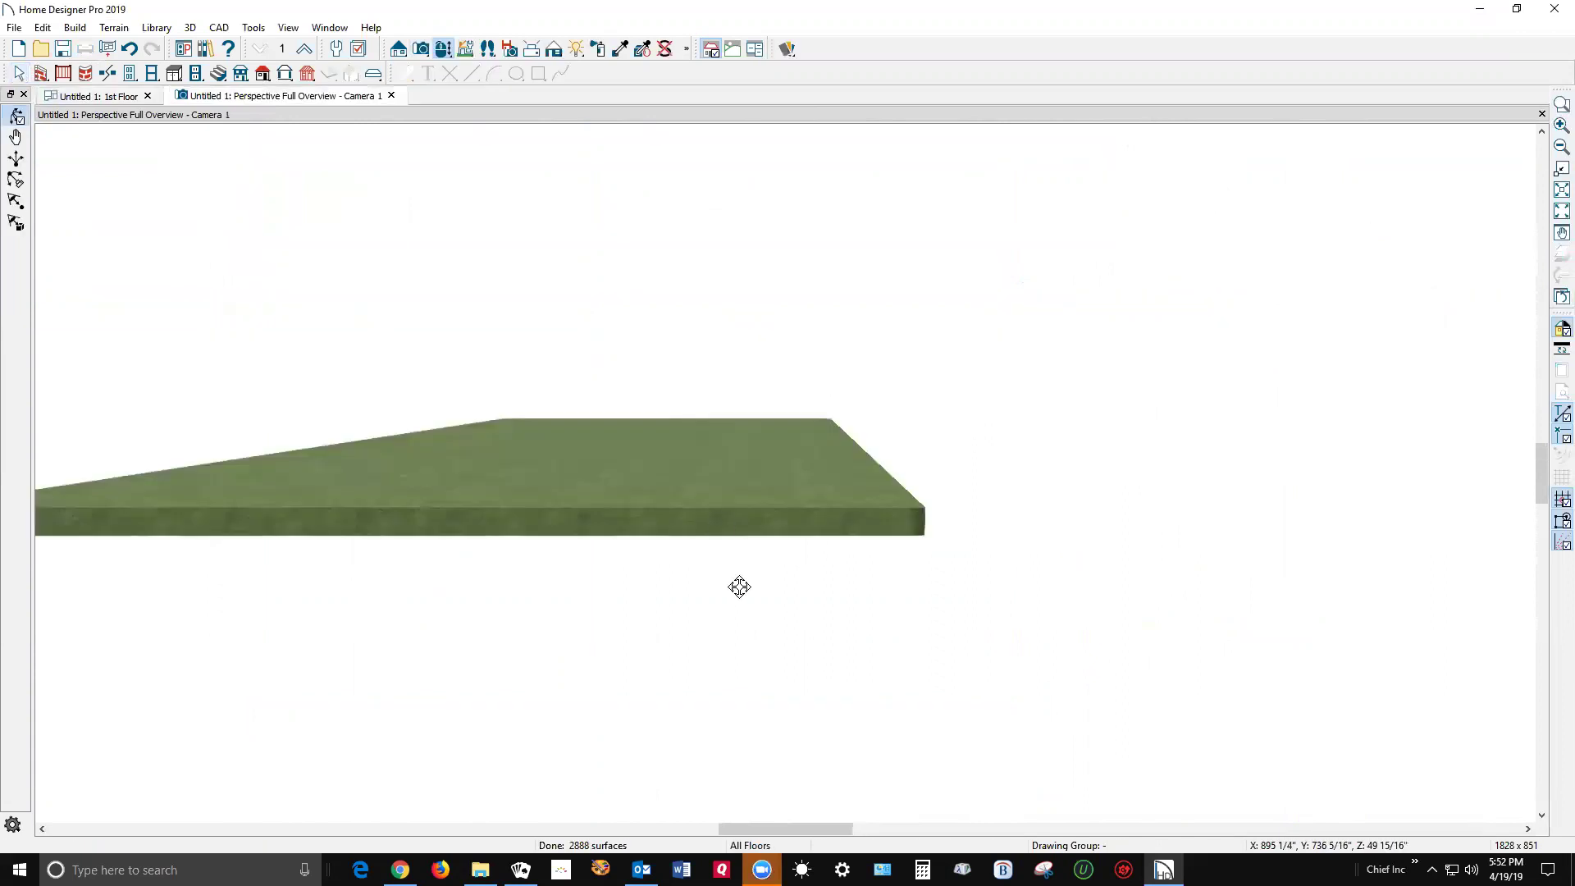
pyautogui.moveTo(742, 568); pyautogui.dragTo(694, 539)
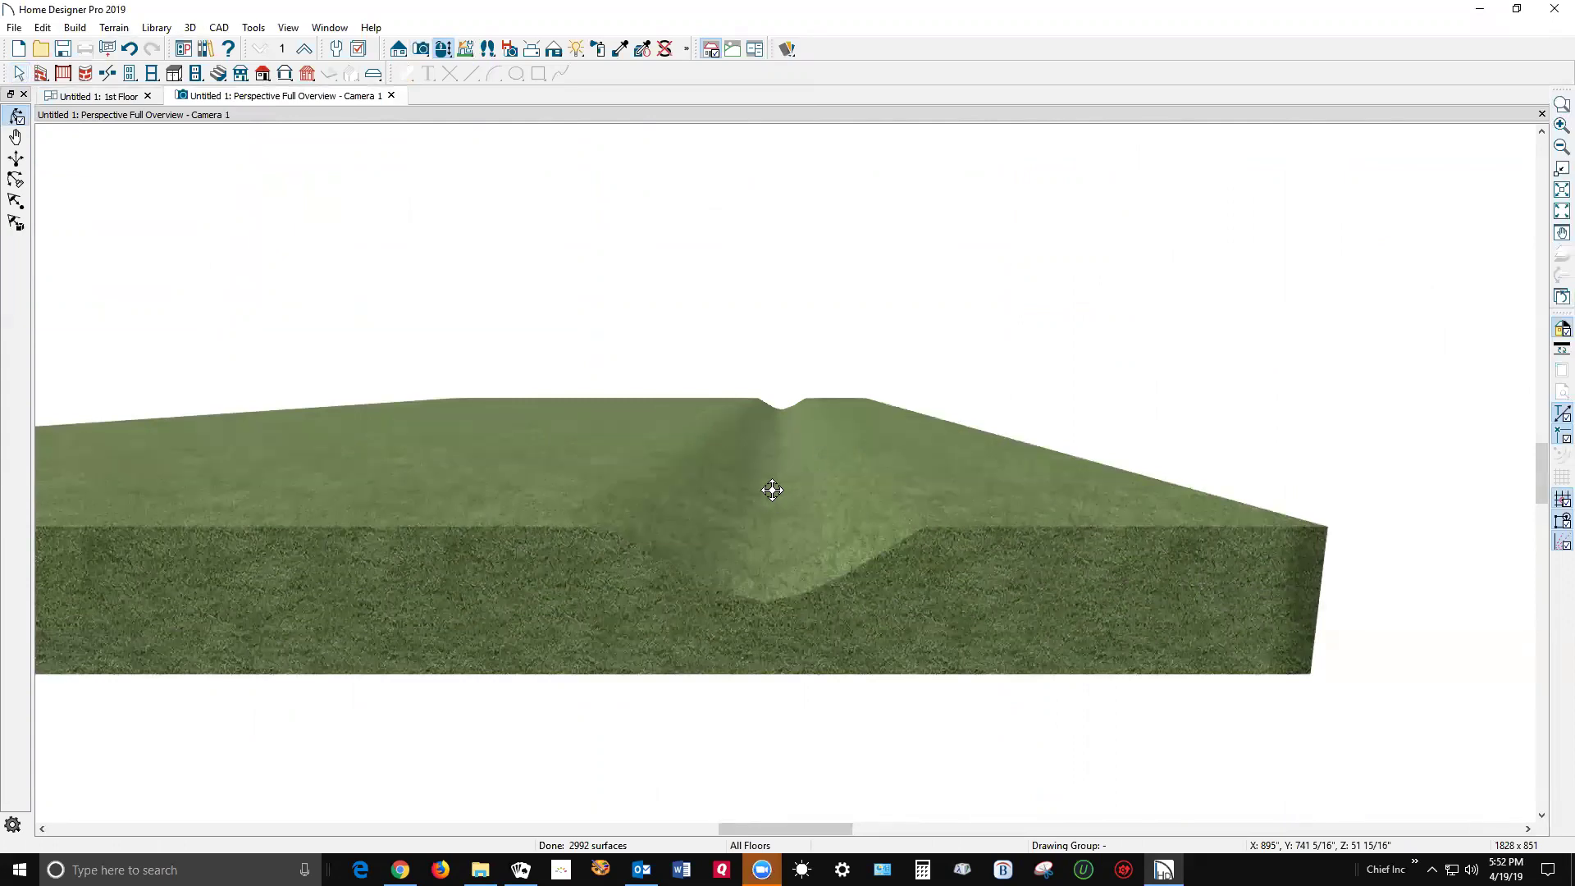
# Step: Set the large lower elevation region's elevation to -12 inches in the floor plan
pyautogui.hotkey('ctrl', 'Tab')
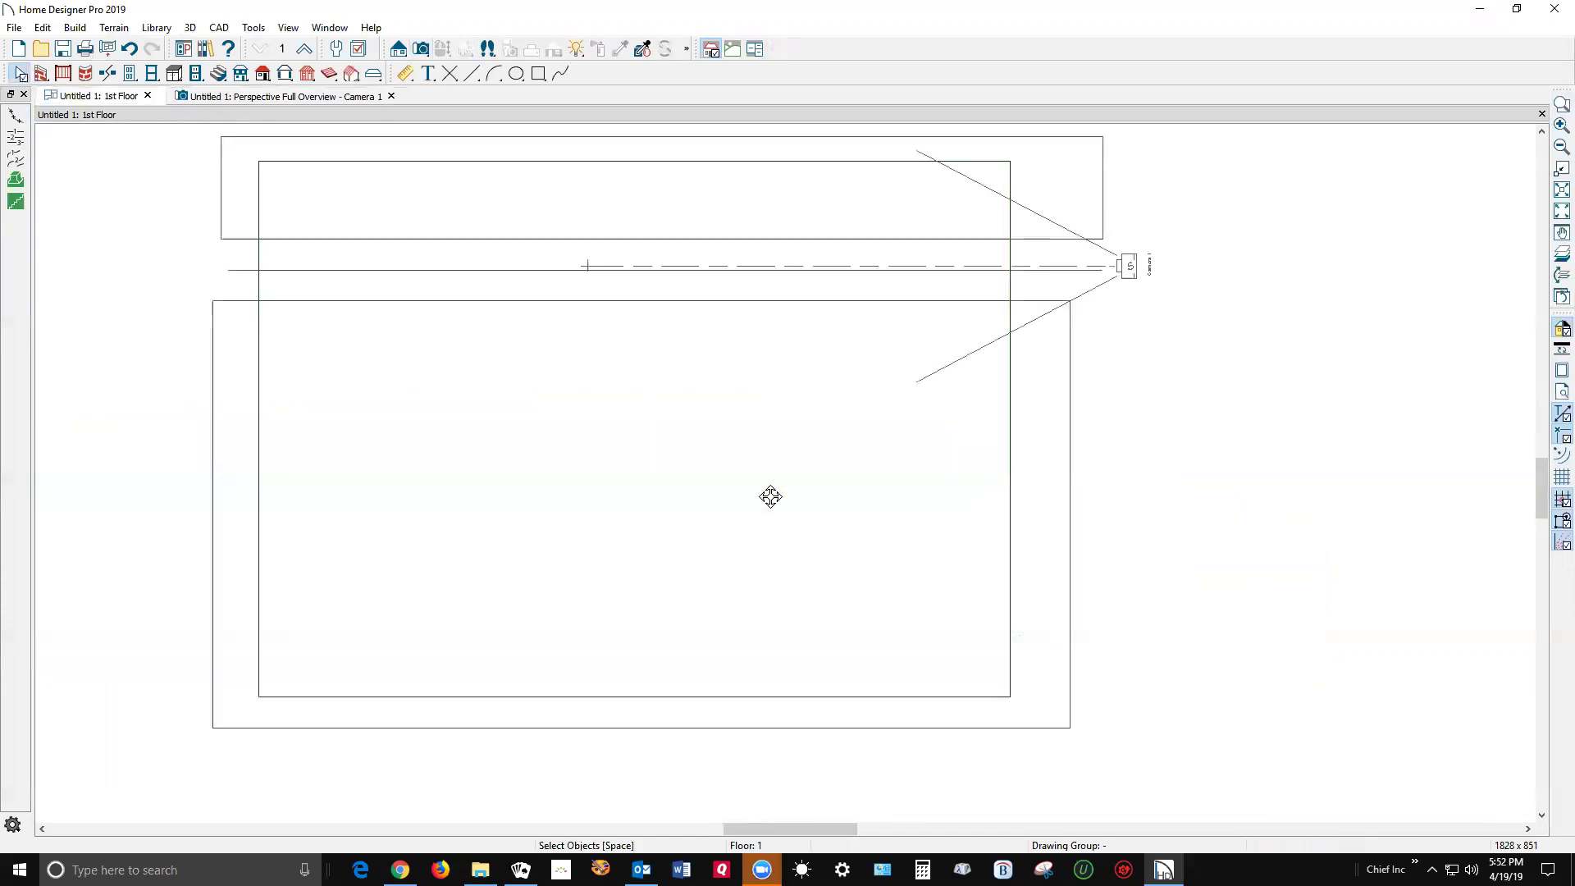
pyautogui.click(1058, 518)
pyautogui.click(1185, 334)
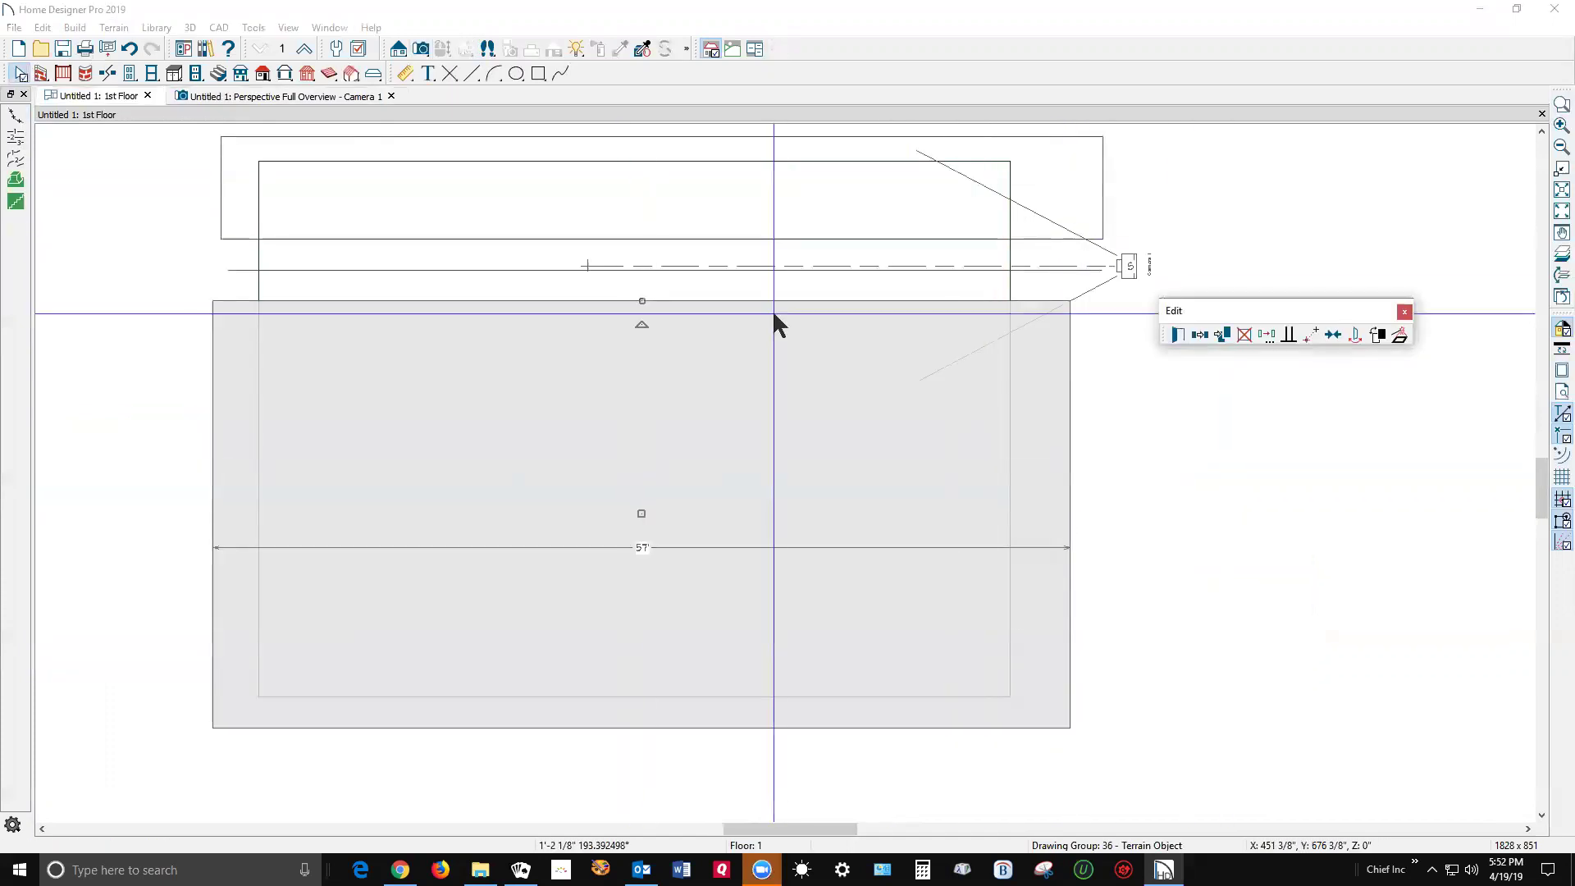
pyautogui.click(1068, 425)
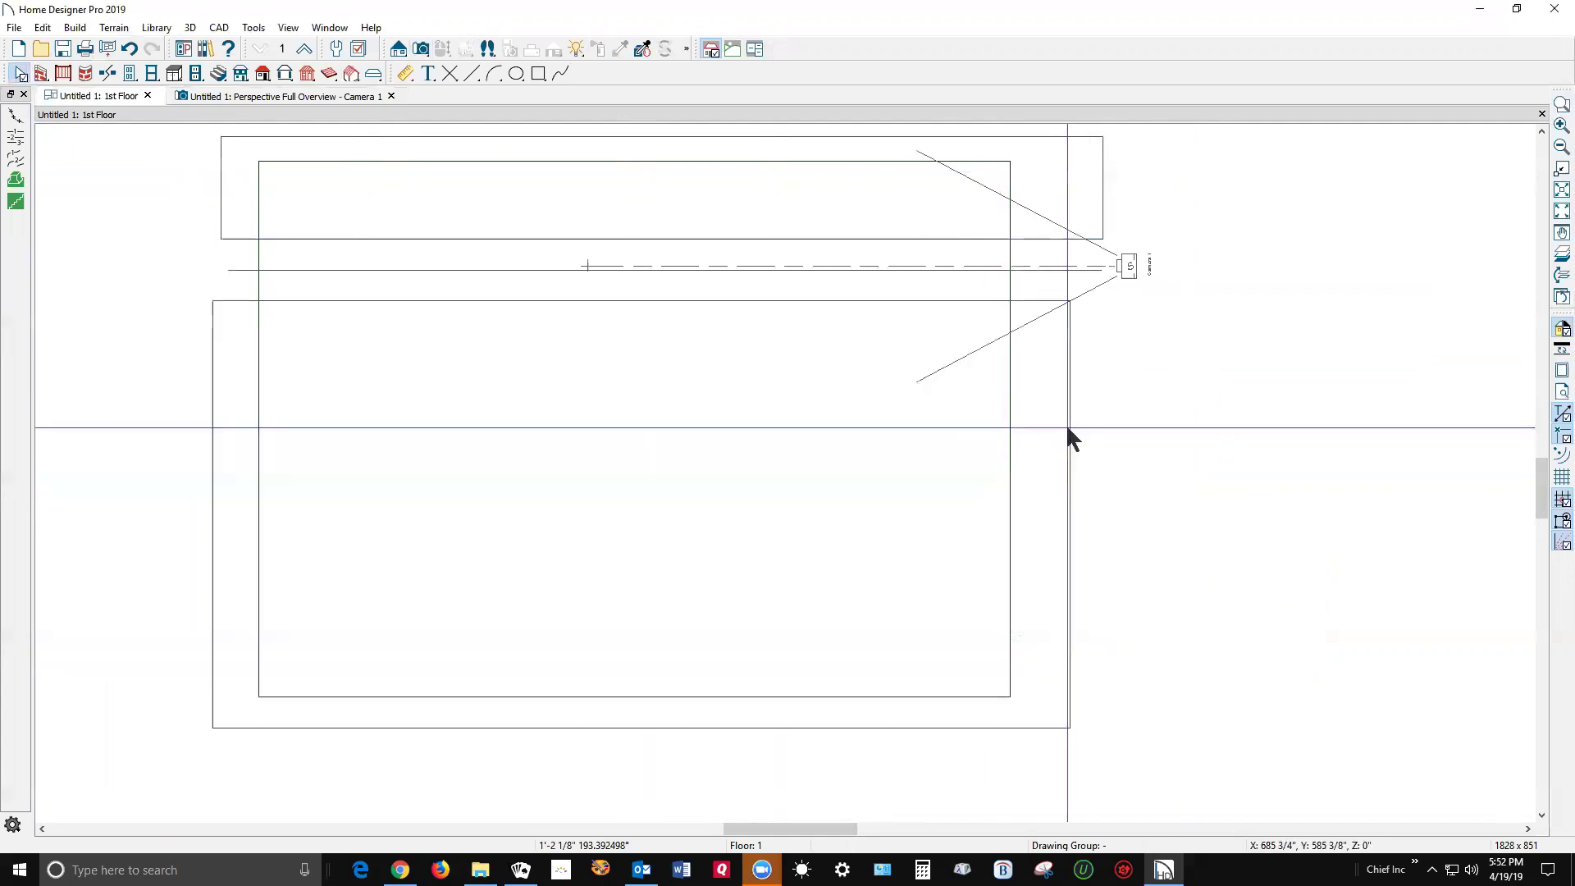
pyautogui.click(1200, 334)
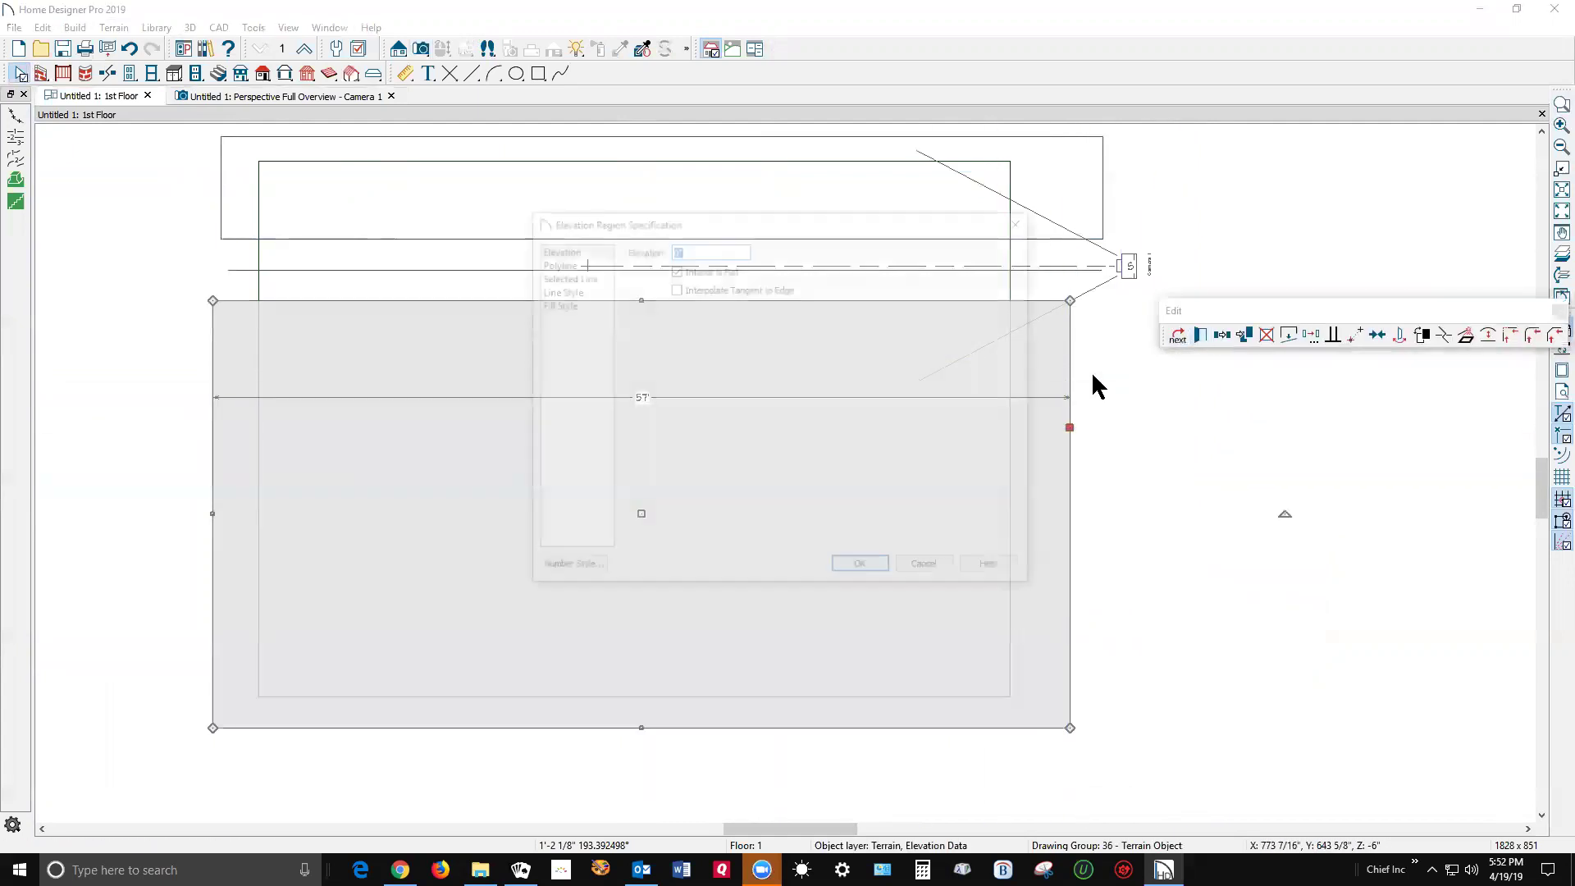
pyautogui.write('-12')
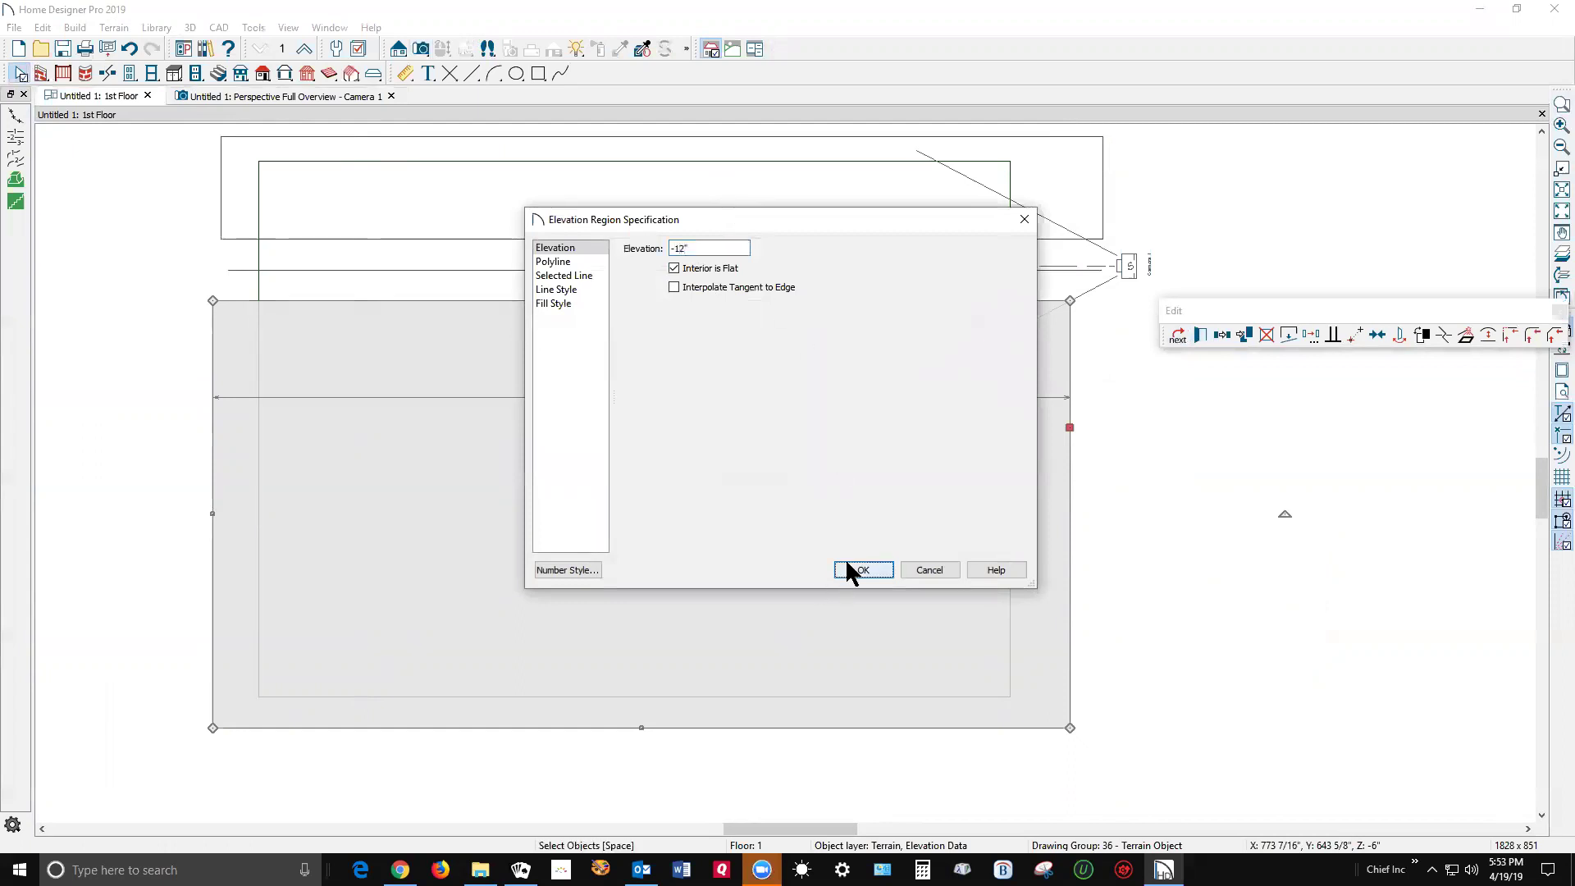
pyautogui.click(862, 570)
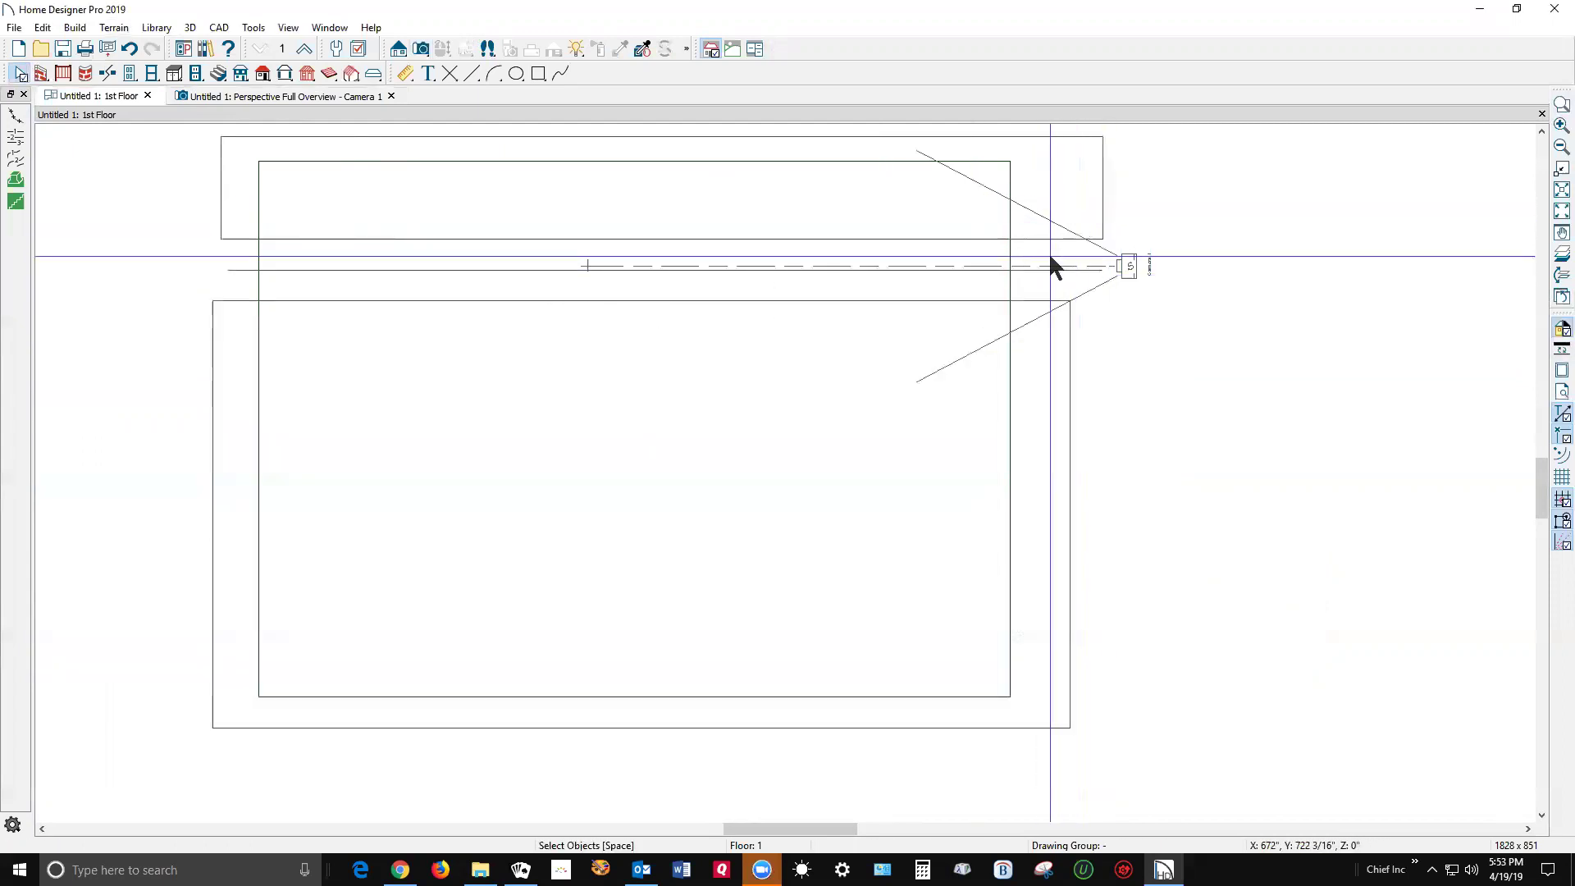
# Step: Rebuild the terrain in the 3D camera view and return to object selection
pyautogui.hotkey('ctrl', 'Tab')
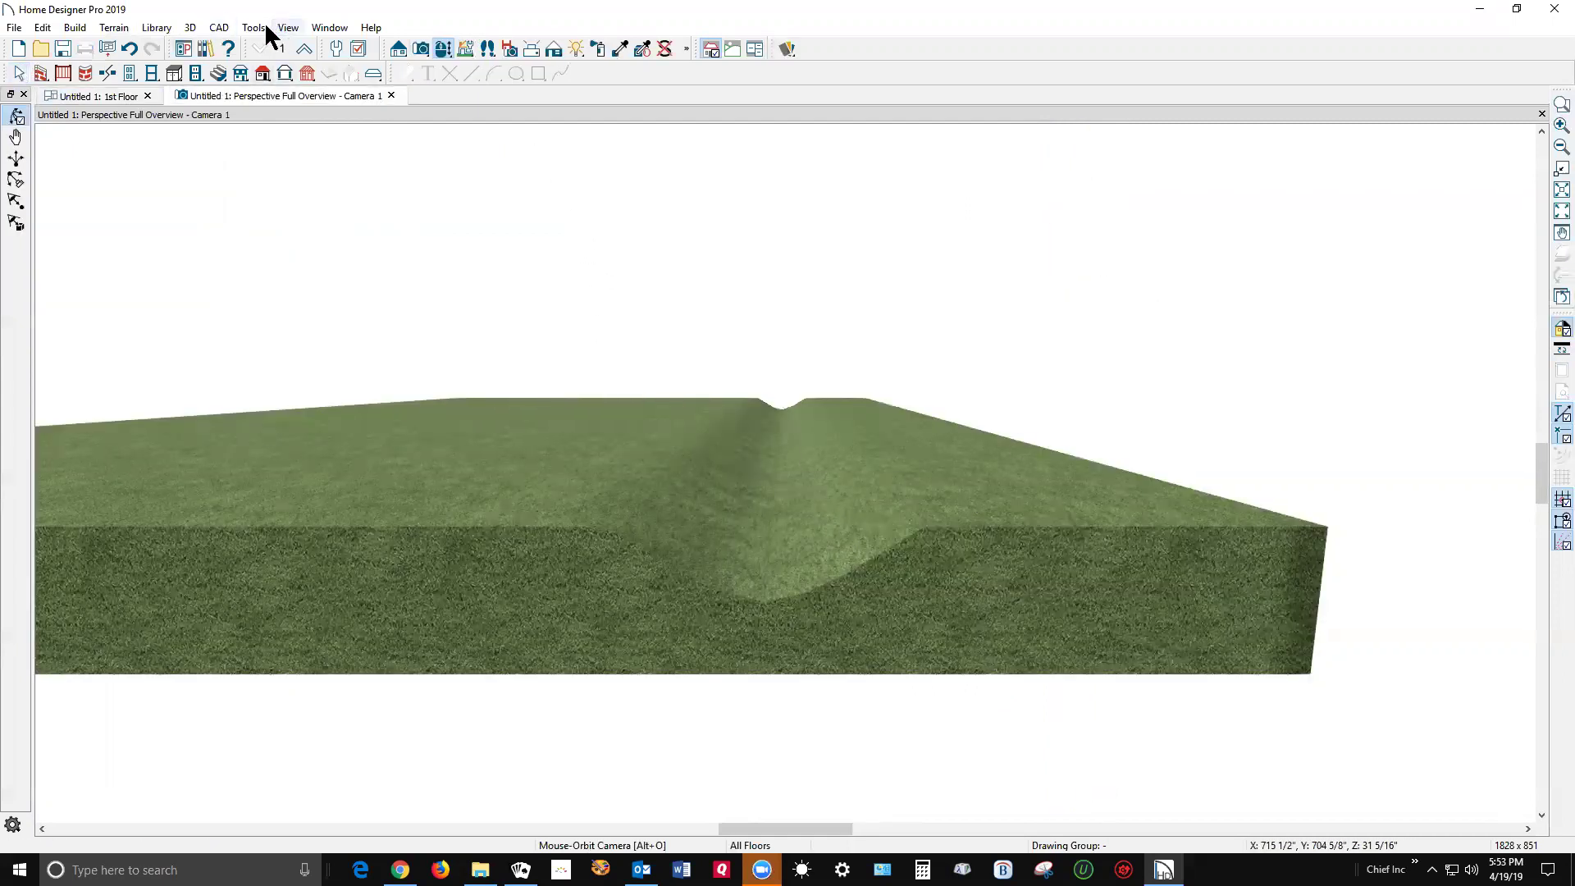
pyautogui.click(116, 28)
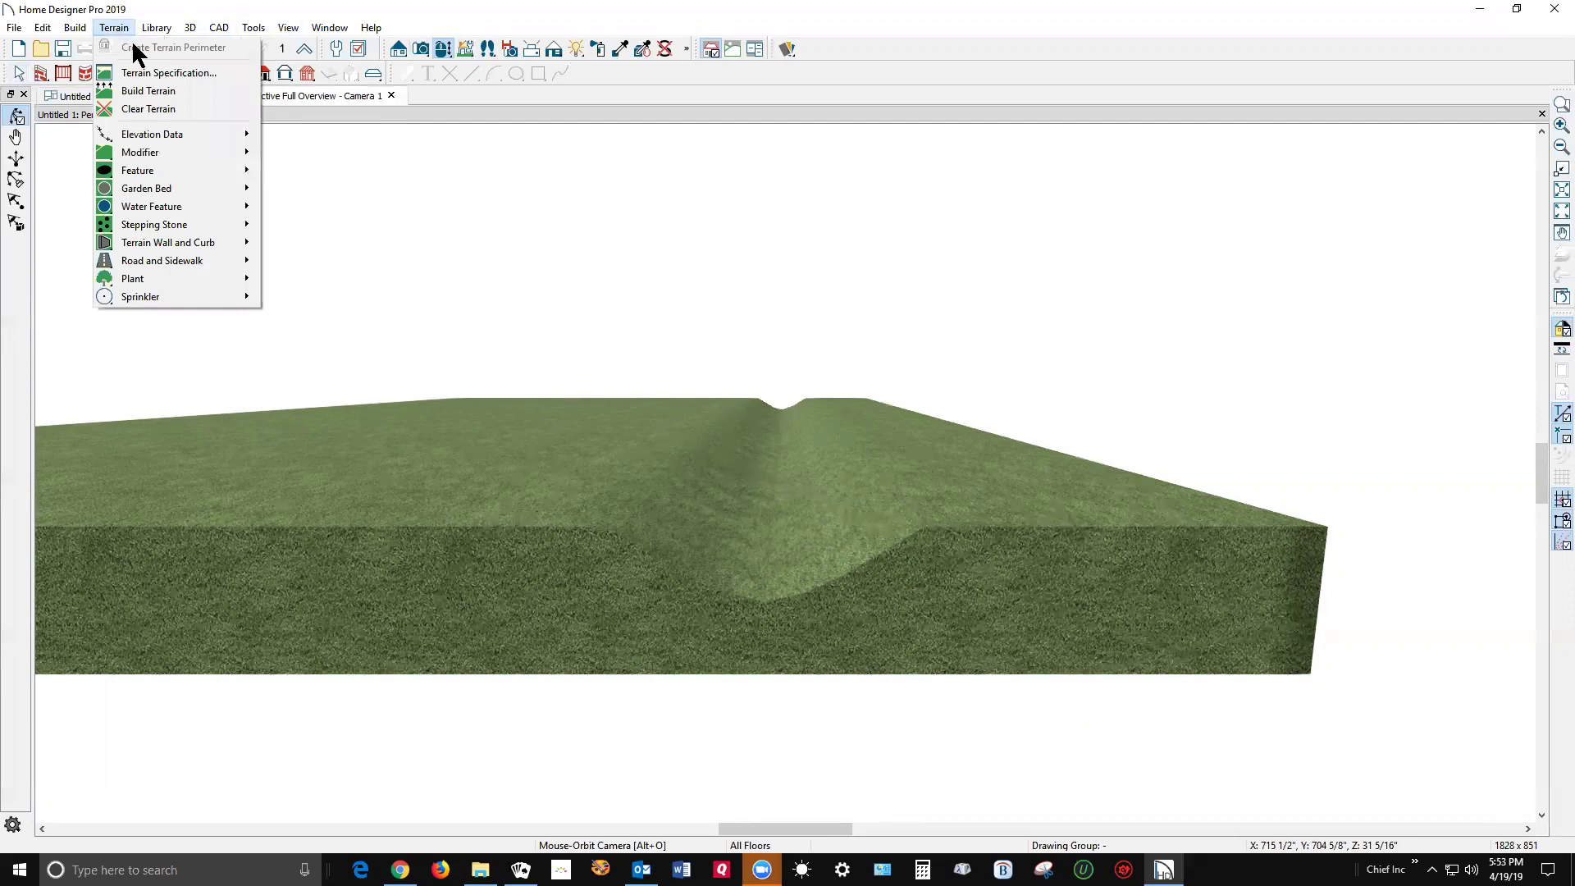
pyautogui.click(145, 82)
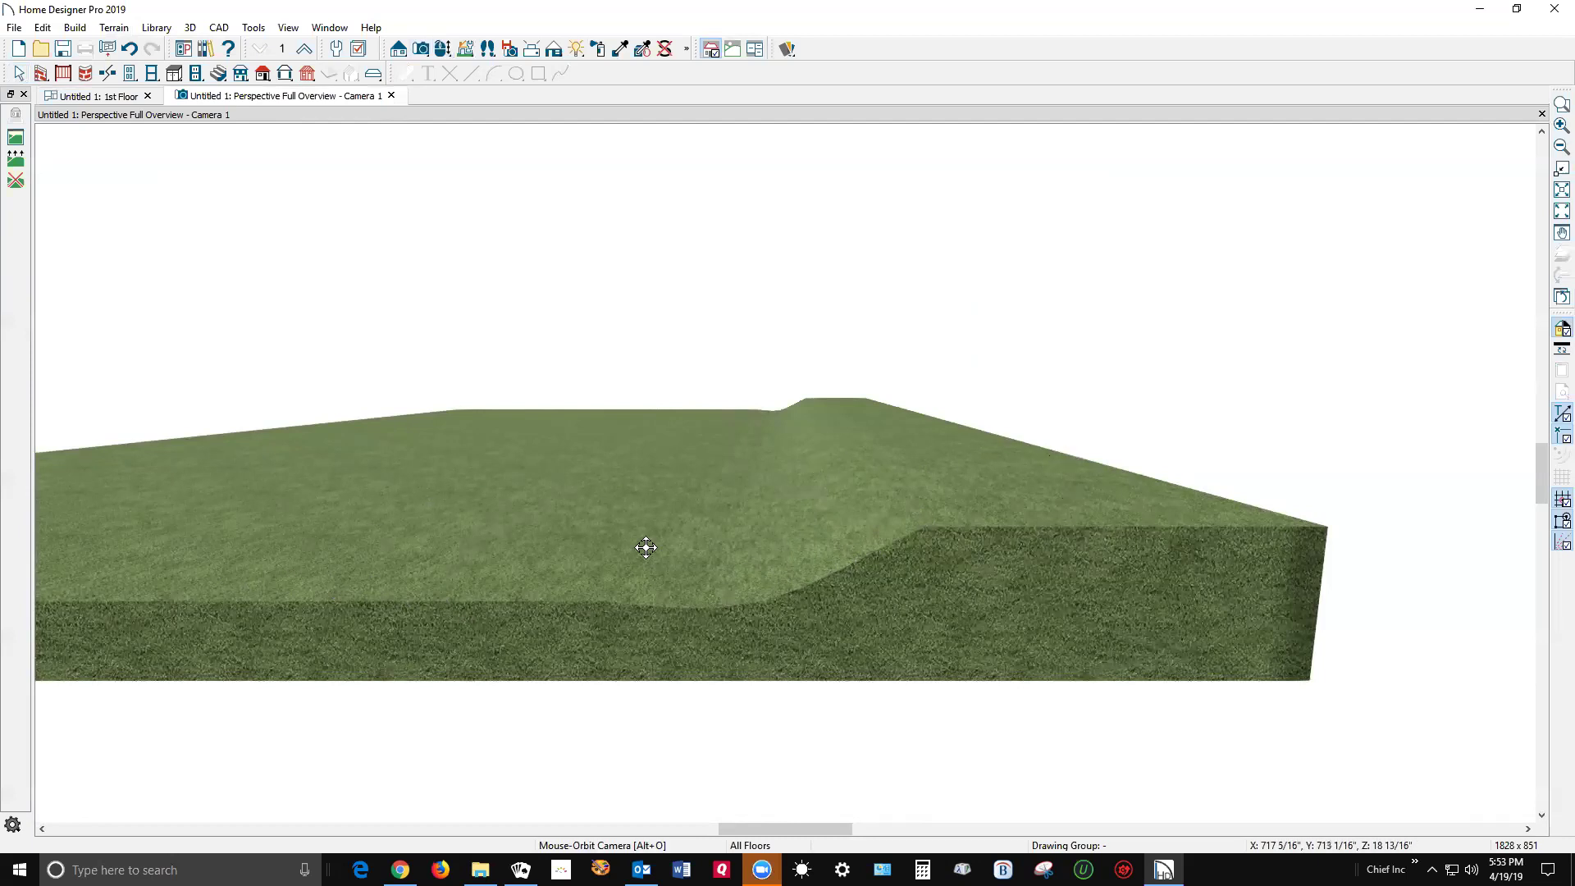
pyautogui.press('space')
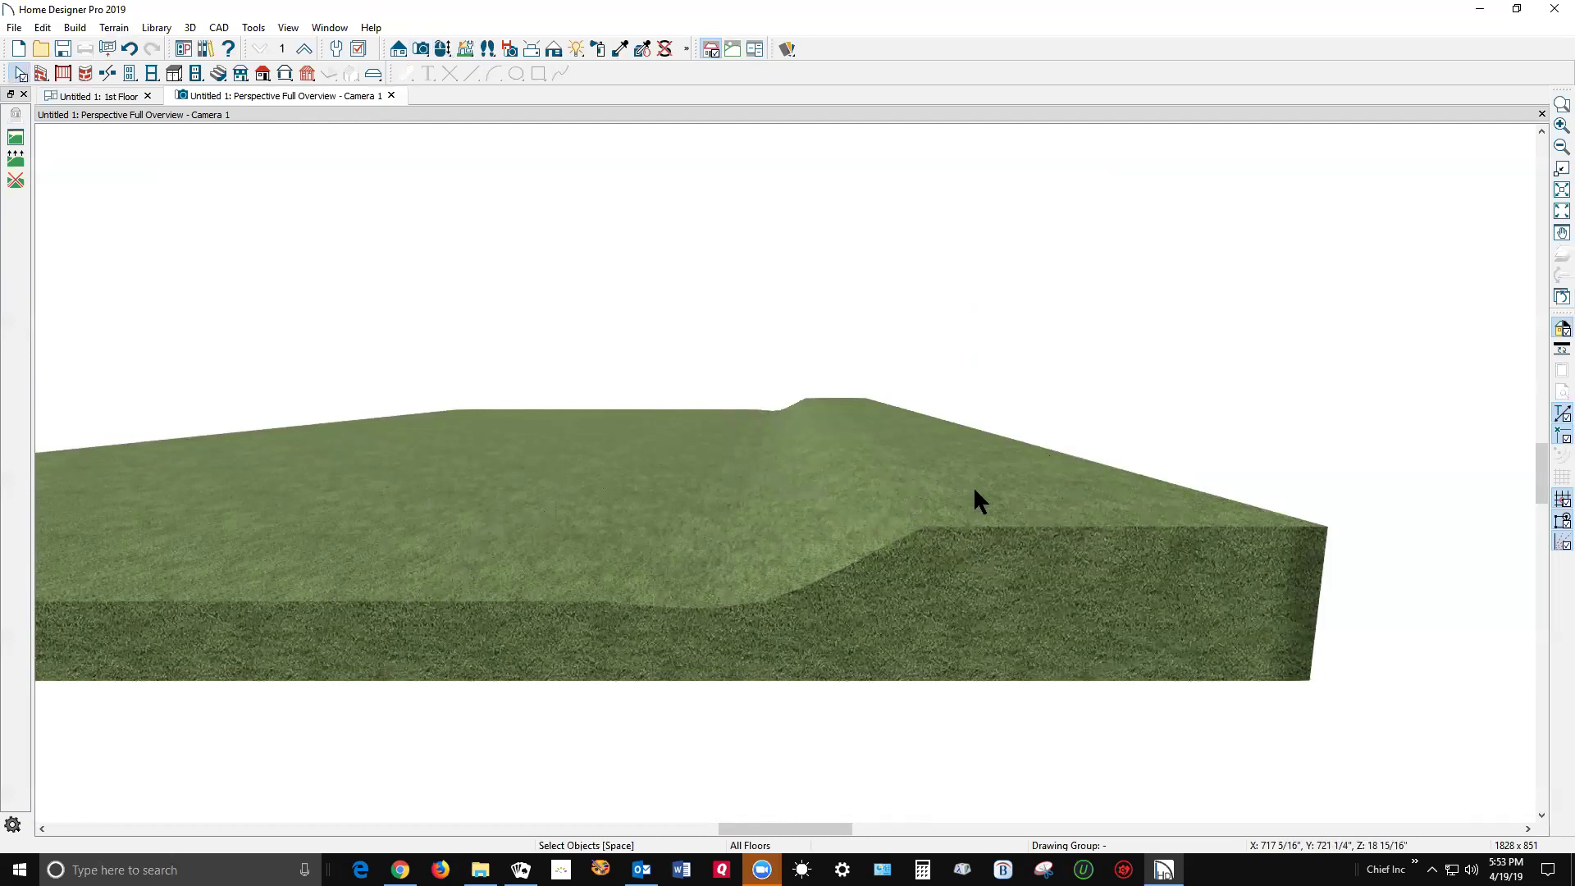
# Step: Set the large lower elevation region's elevation to -18 inches in the floor plan
pyautogui.hotkey('ctrl', 'Tab')
pyautogui.scroll(2, 681, 261)
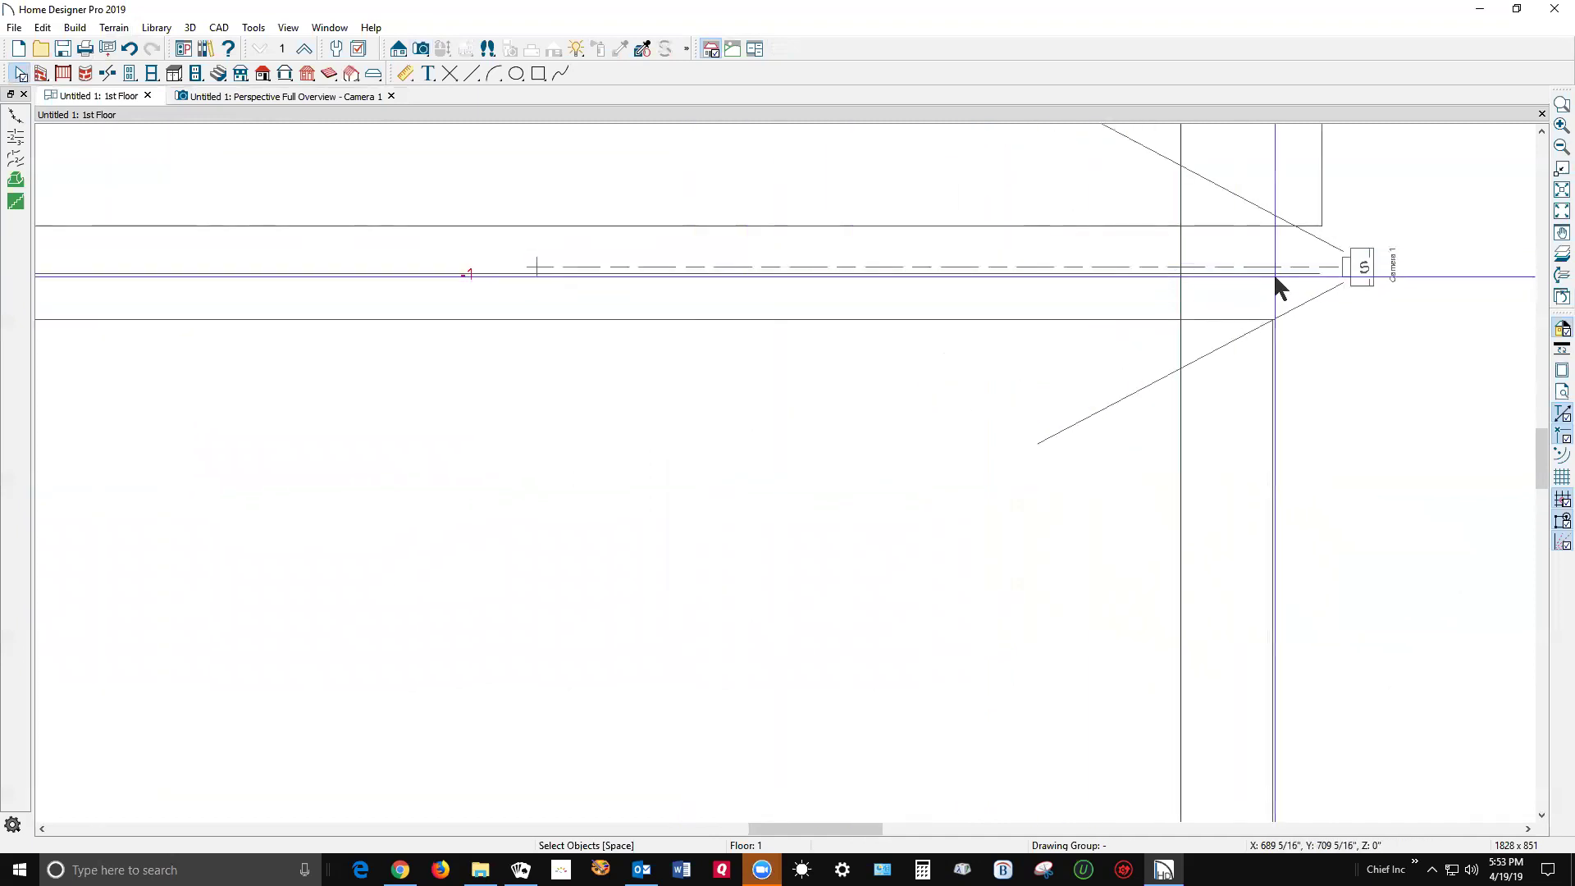
pyautogui.click(1272, 269)
pyautogui.scroll(-3, 1055, 217)
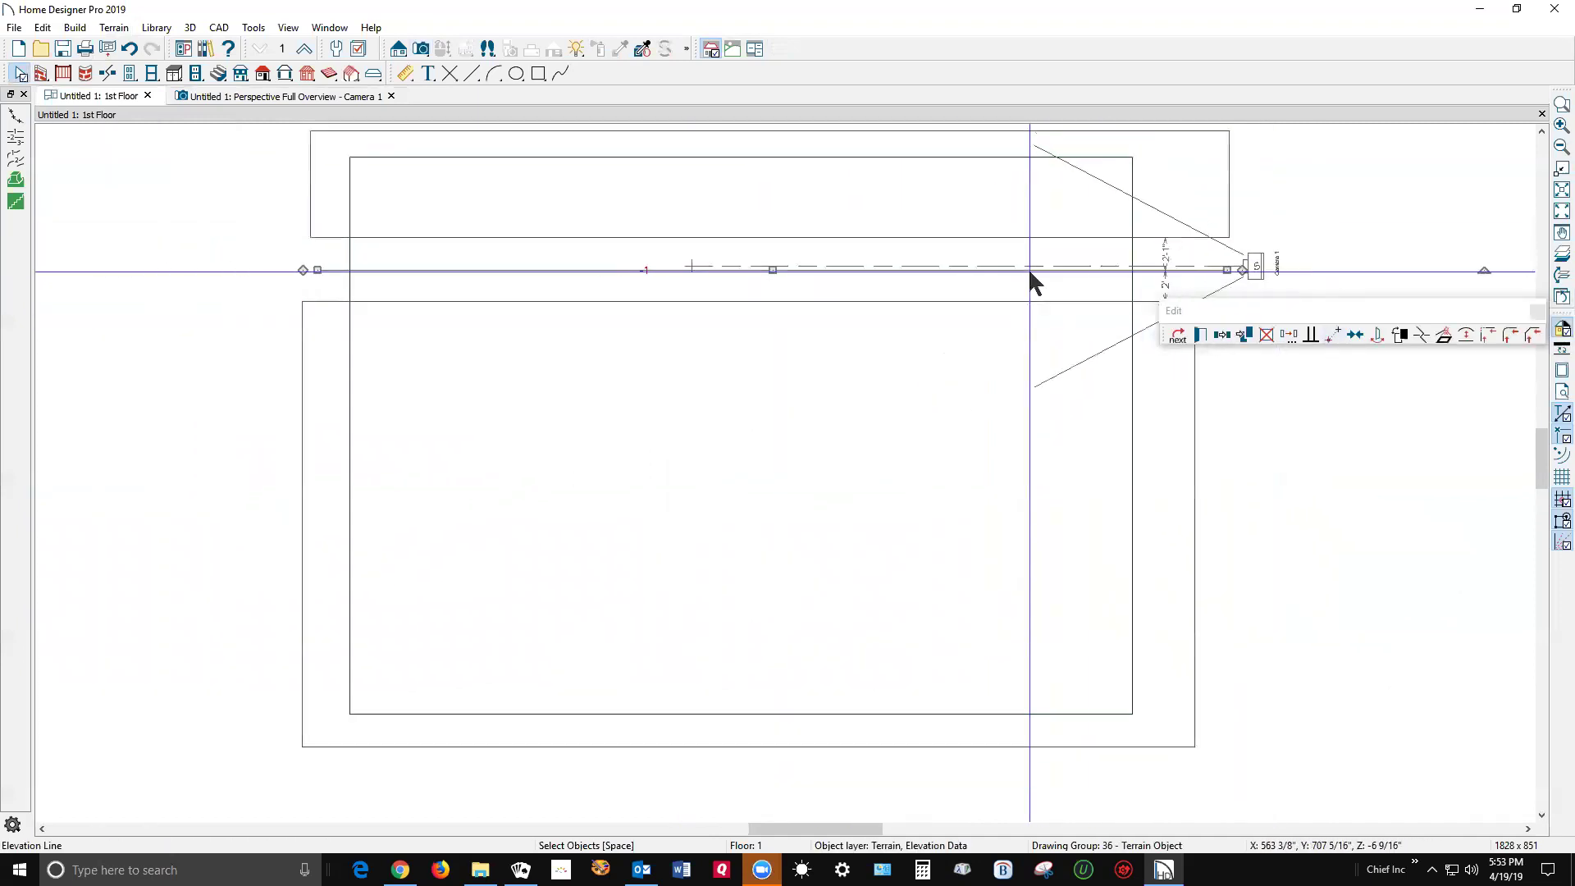
pyautogui.click(899, 213)
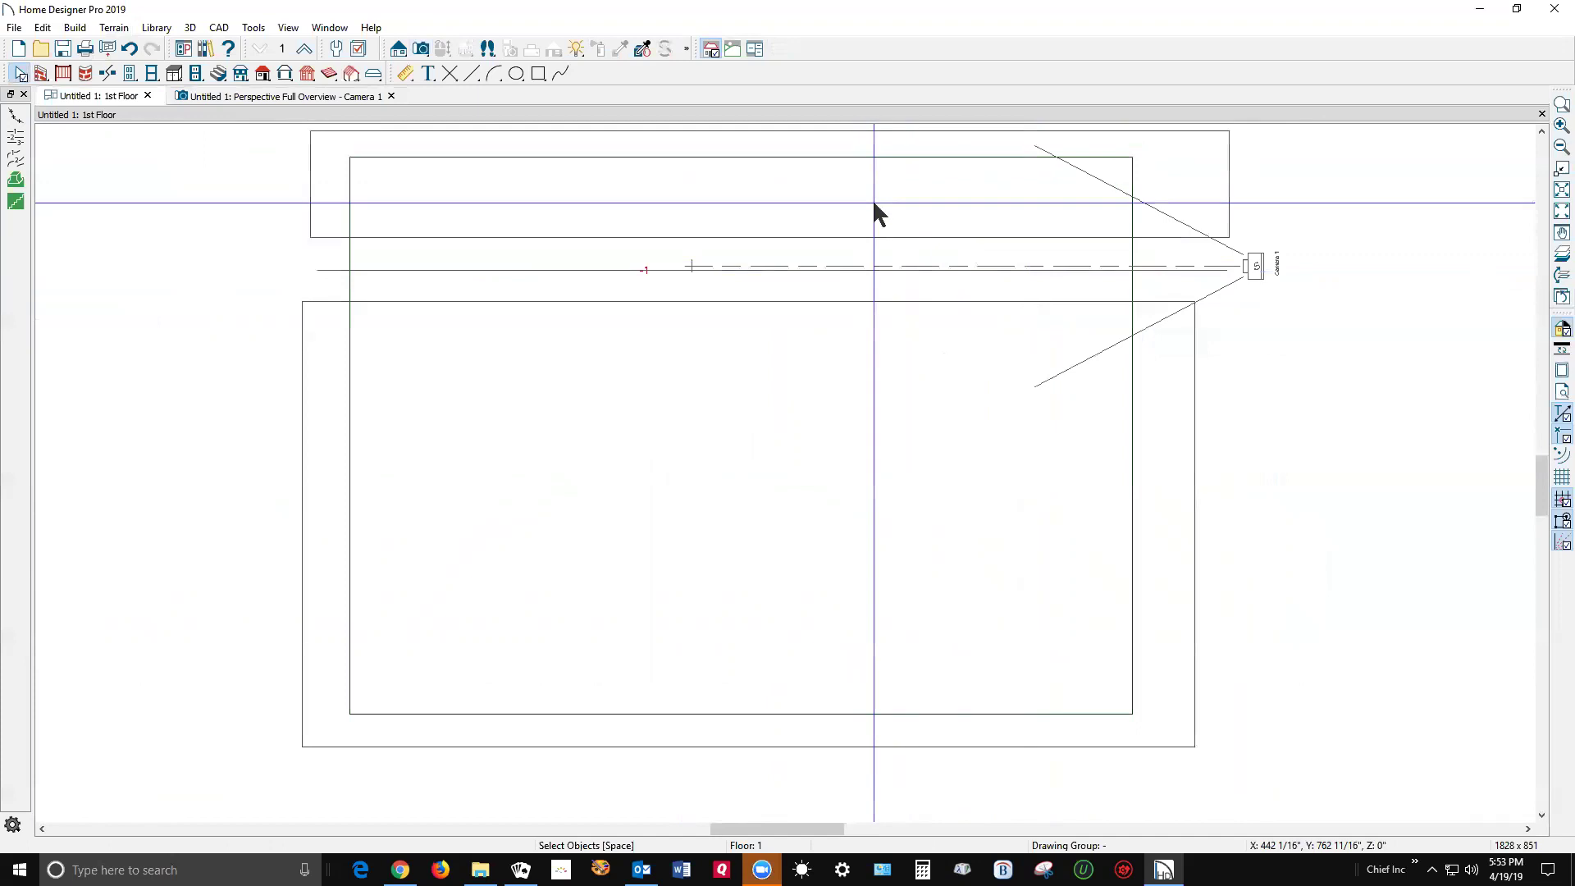
pyautogui.doubleClick(1194, 392)
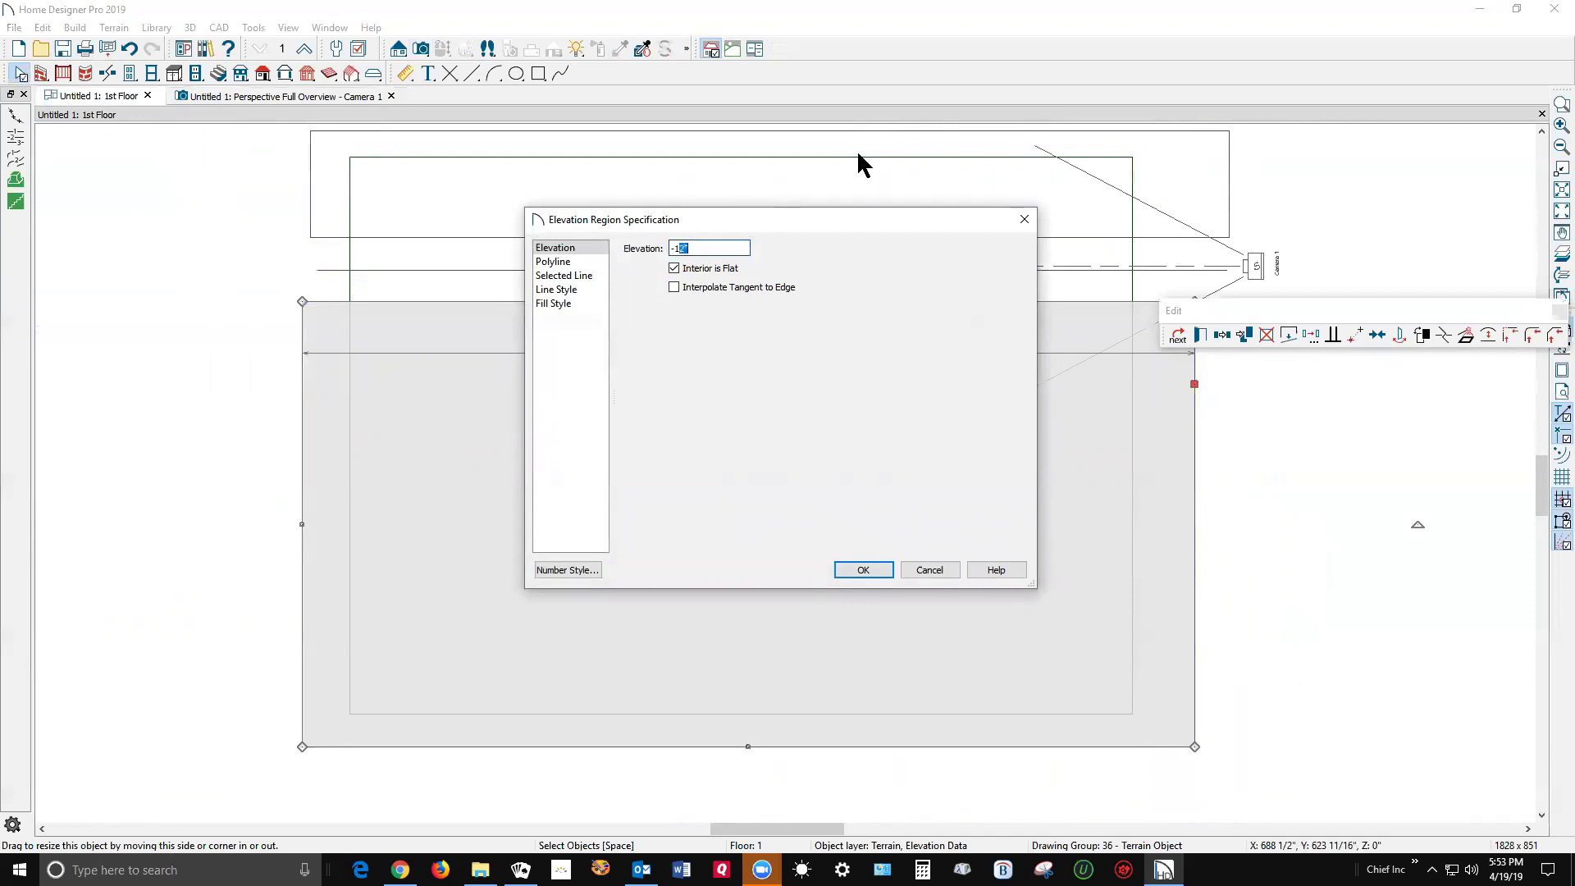
pyautogui.write('8')
pyautogui.click(836, 570)
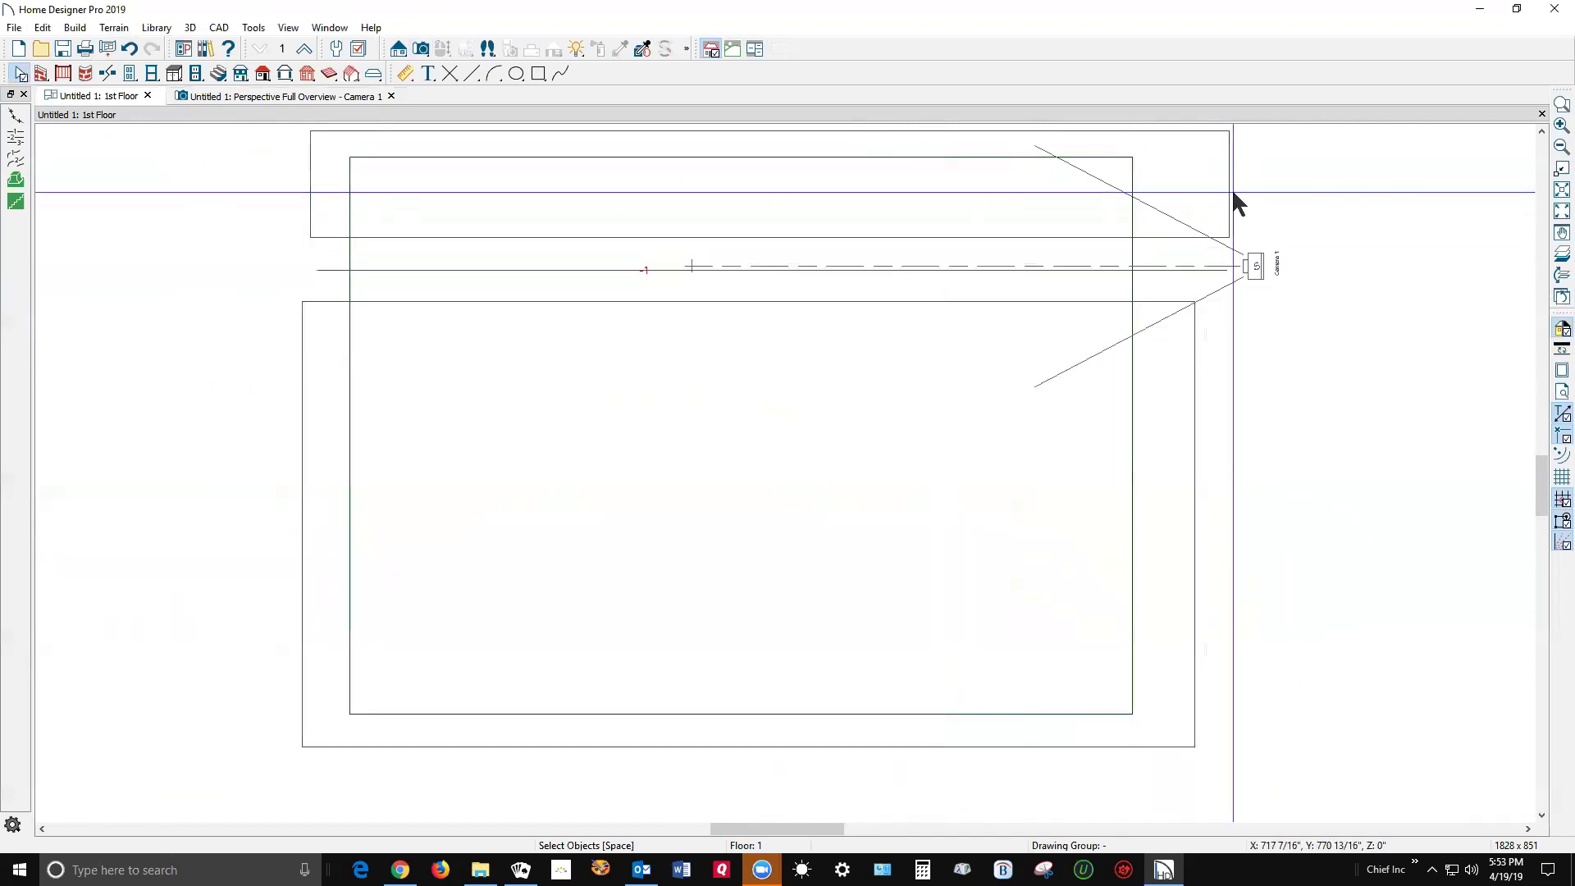
# Step: Check the upper elevation region's elevation setting and leave it unchanged
pyautogui.click(1232, 188)
pyautogui.doubleClick(1232, 189)
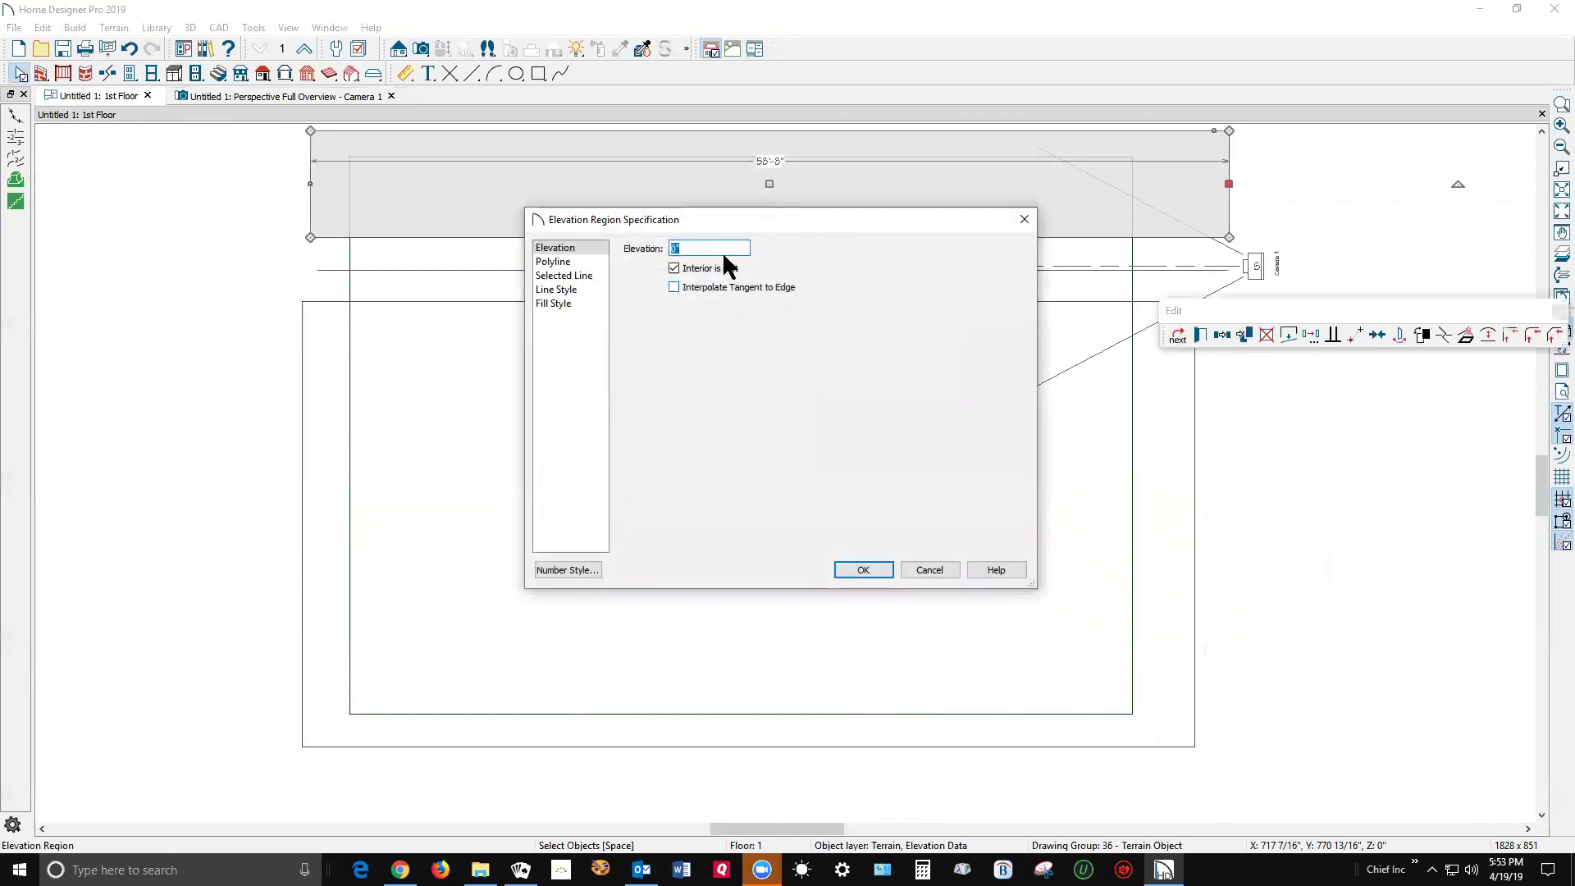
pyautogui.click(917, 569)
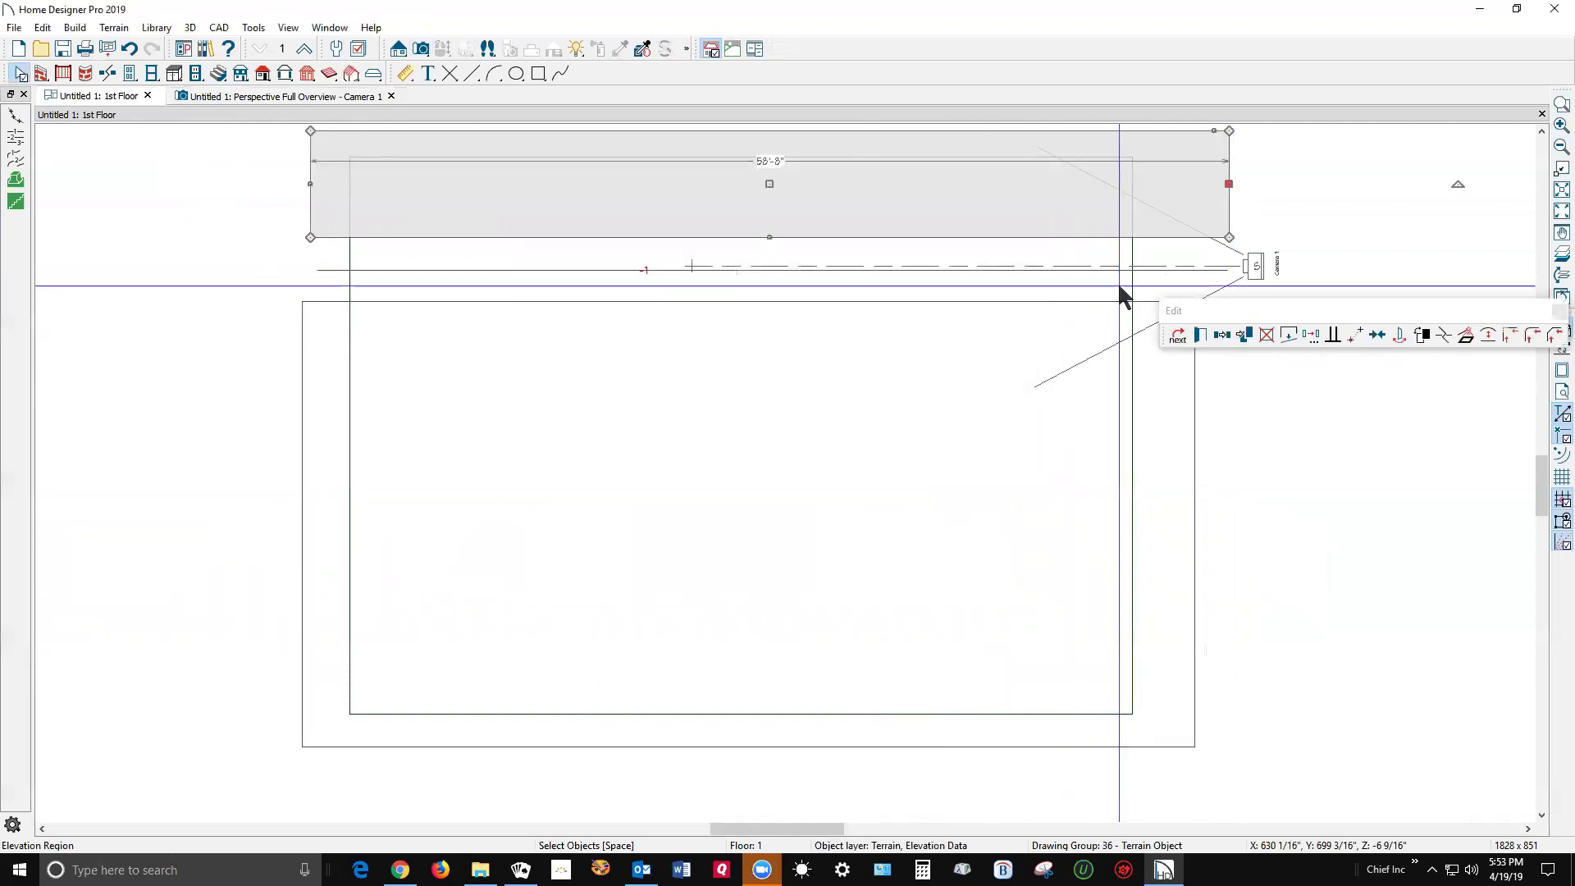
pyautogui.click(1191, 278)
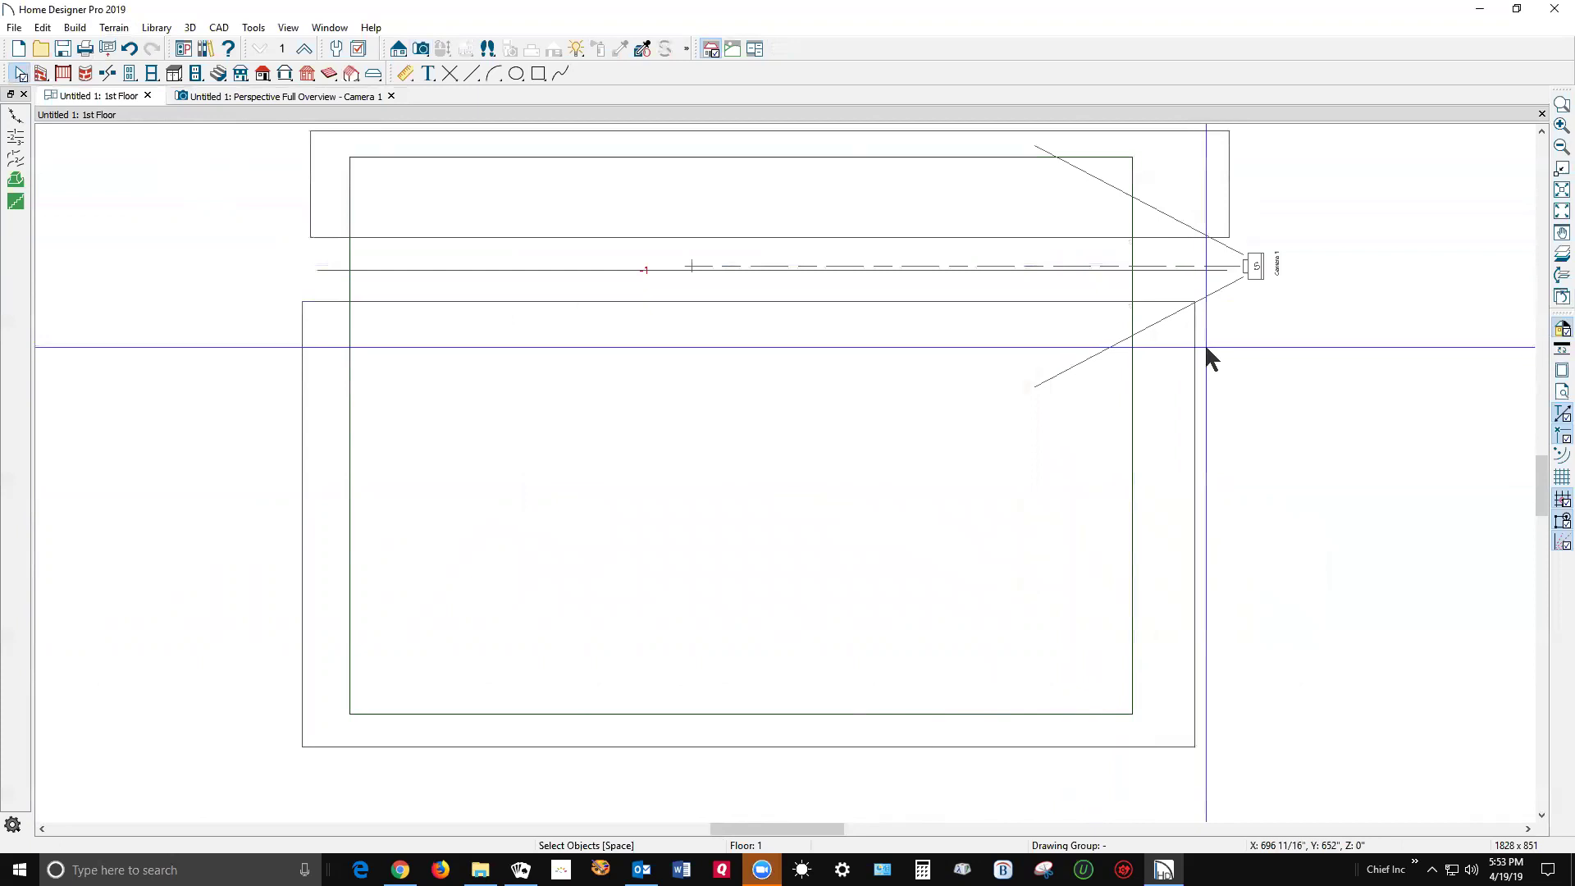
# Step: Rebuild the terrain in the 3D camera view
pyautogui.hotkey('ctrl', 'Tab')
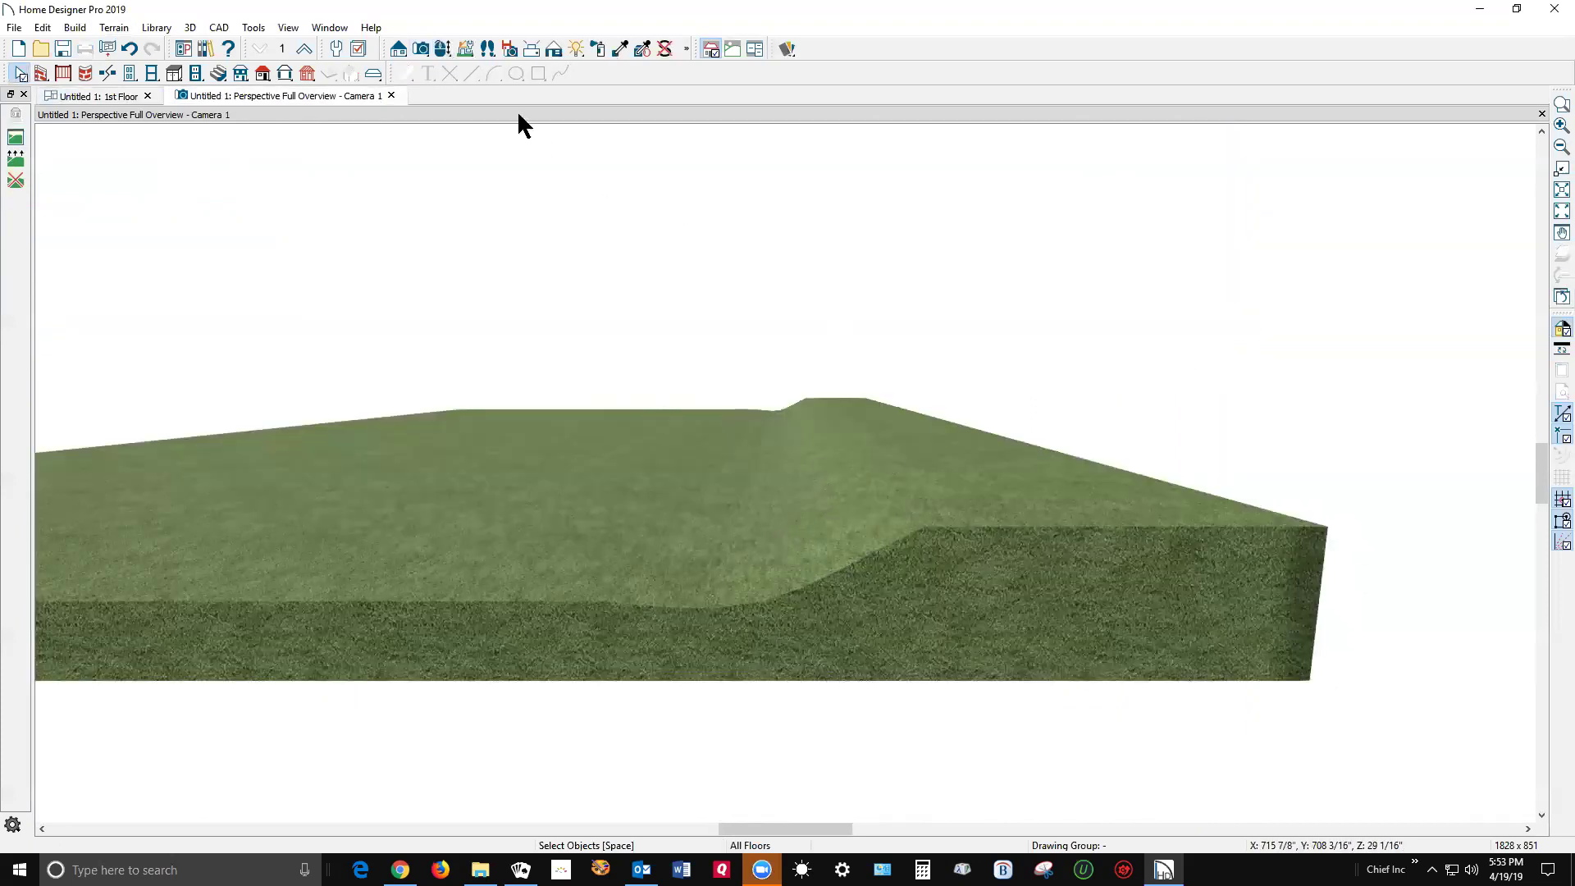
pyautogui.click(260, 26)
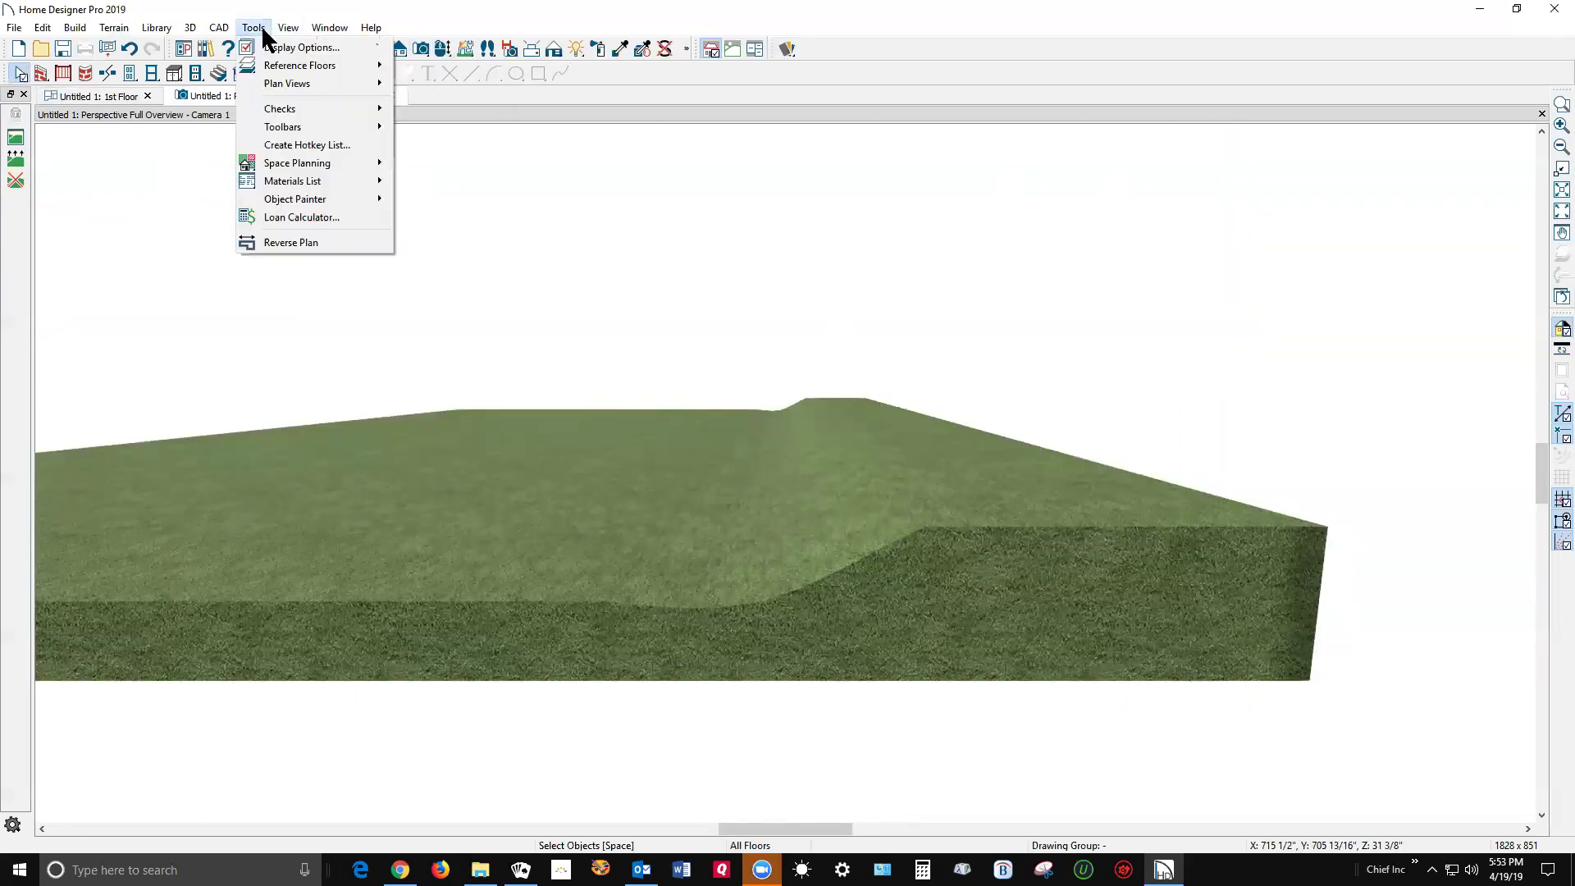
pyautogui.click(114, 27)
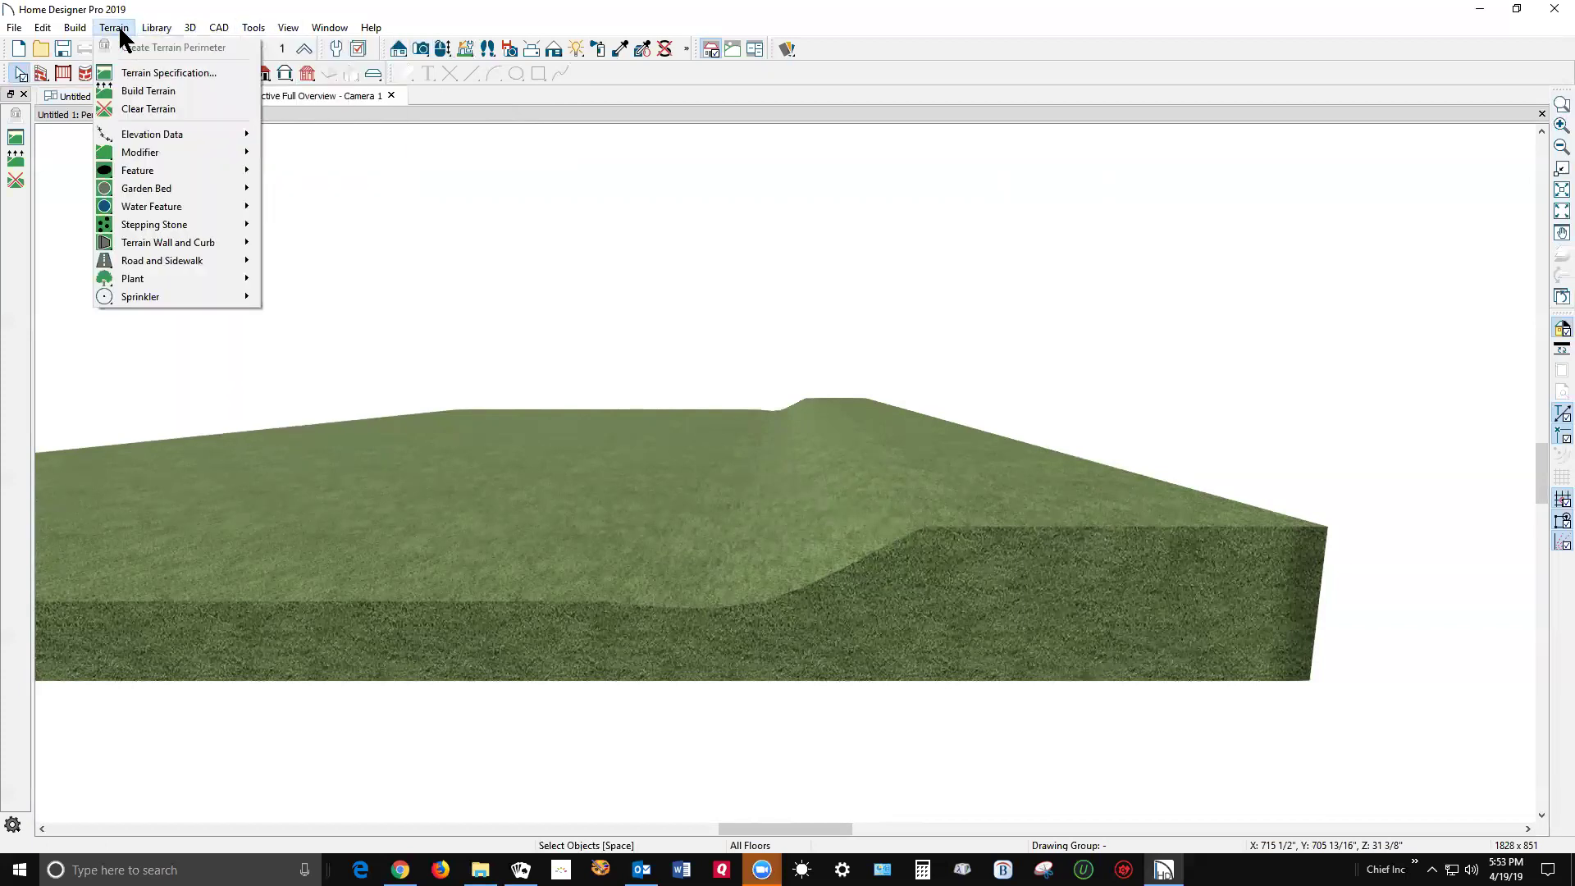
pyautogui.click(150, 90)
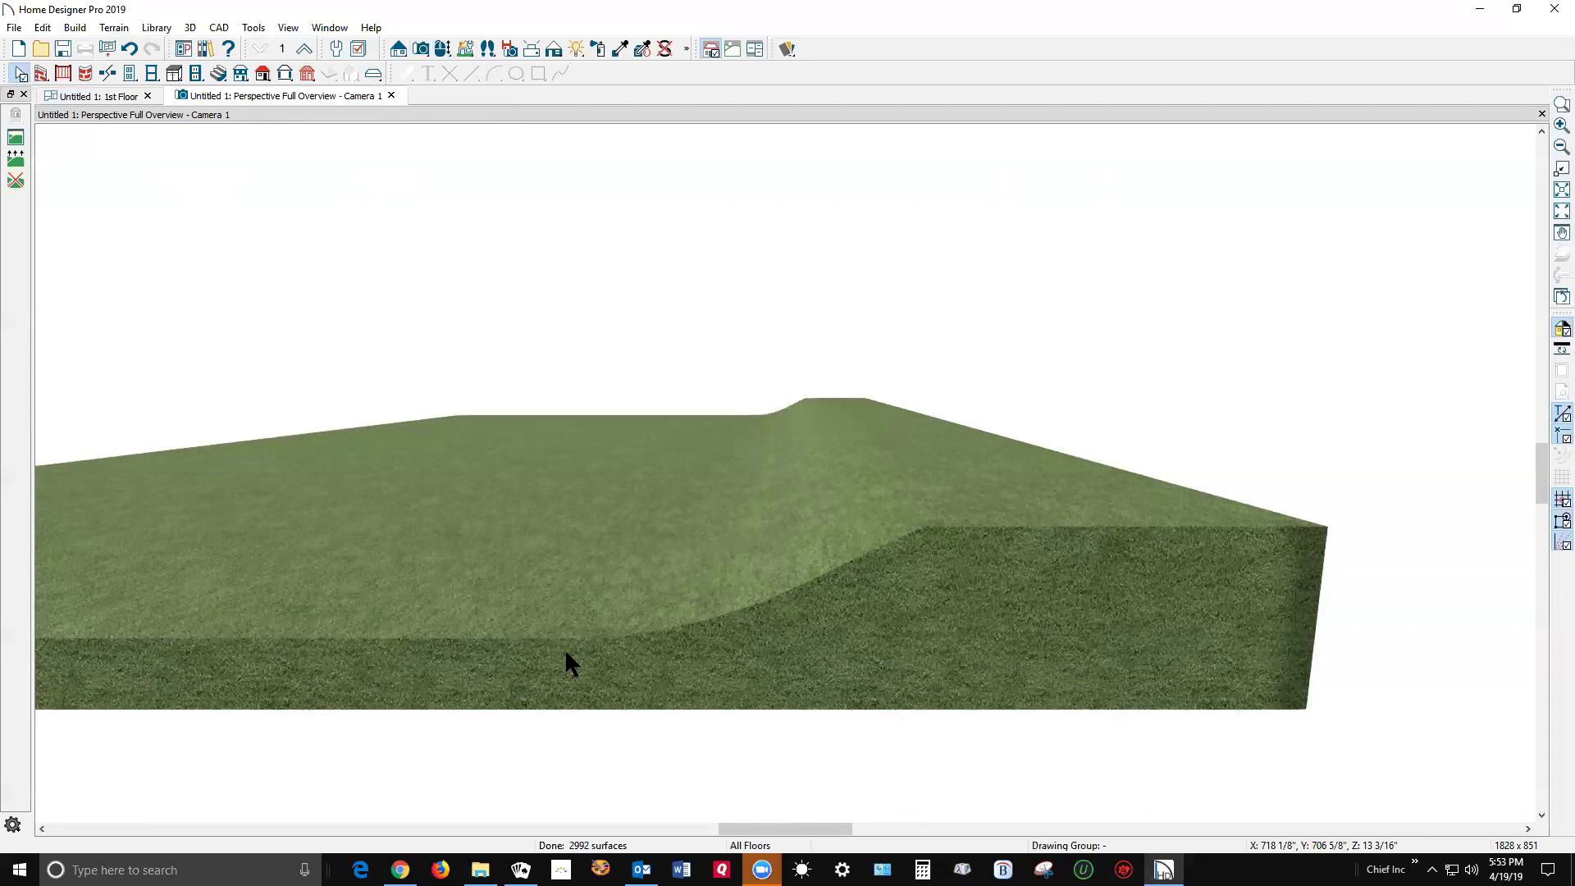
# Step: Delete the elevation line lying between the two regions in the floor plan
pyautogui.hotkey('ctrl', 'Tab')
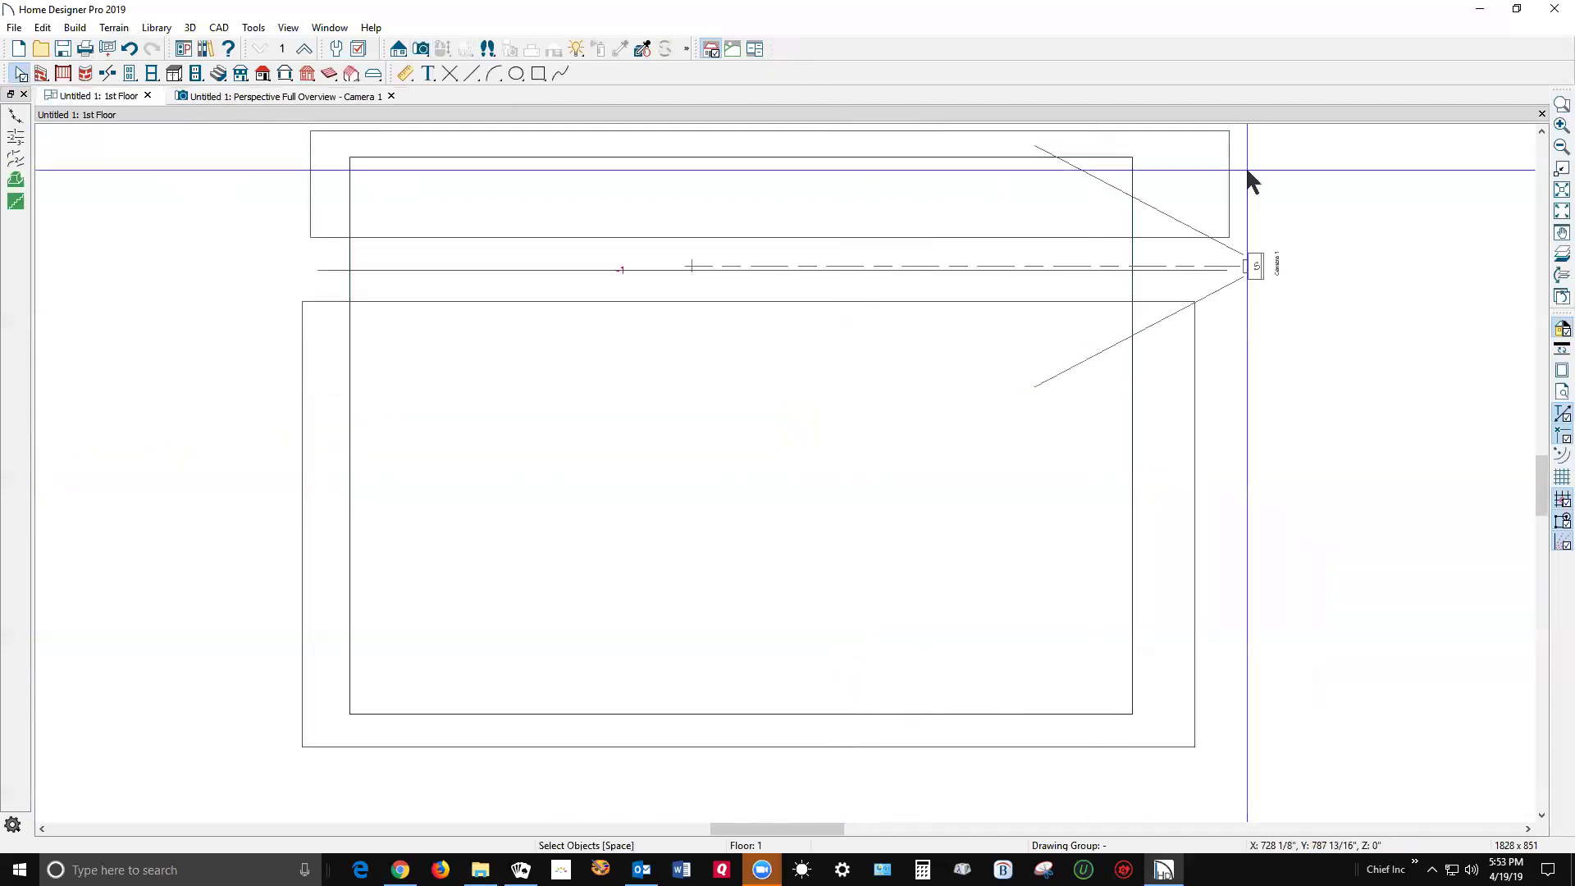
pyautogui.click(1178, 267)
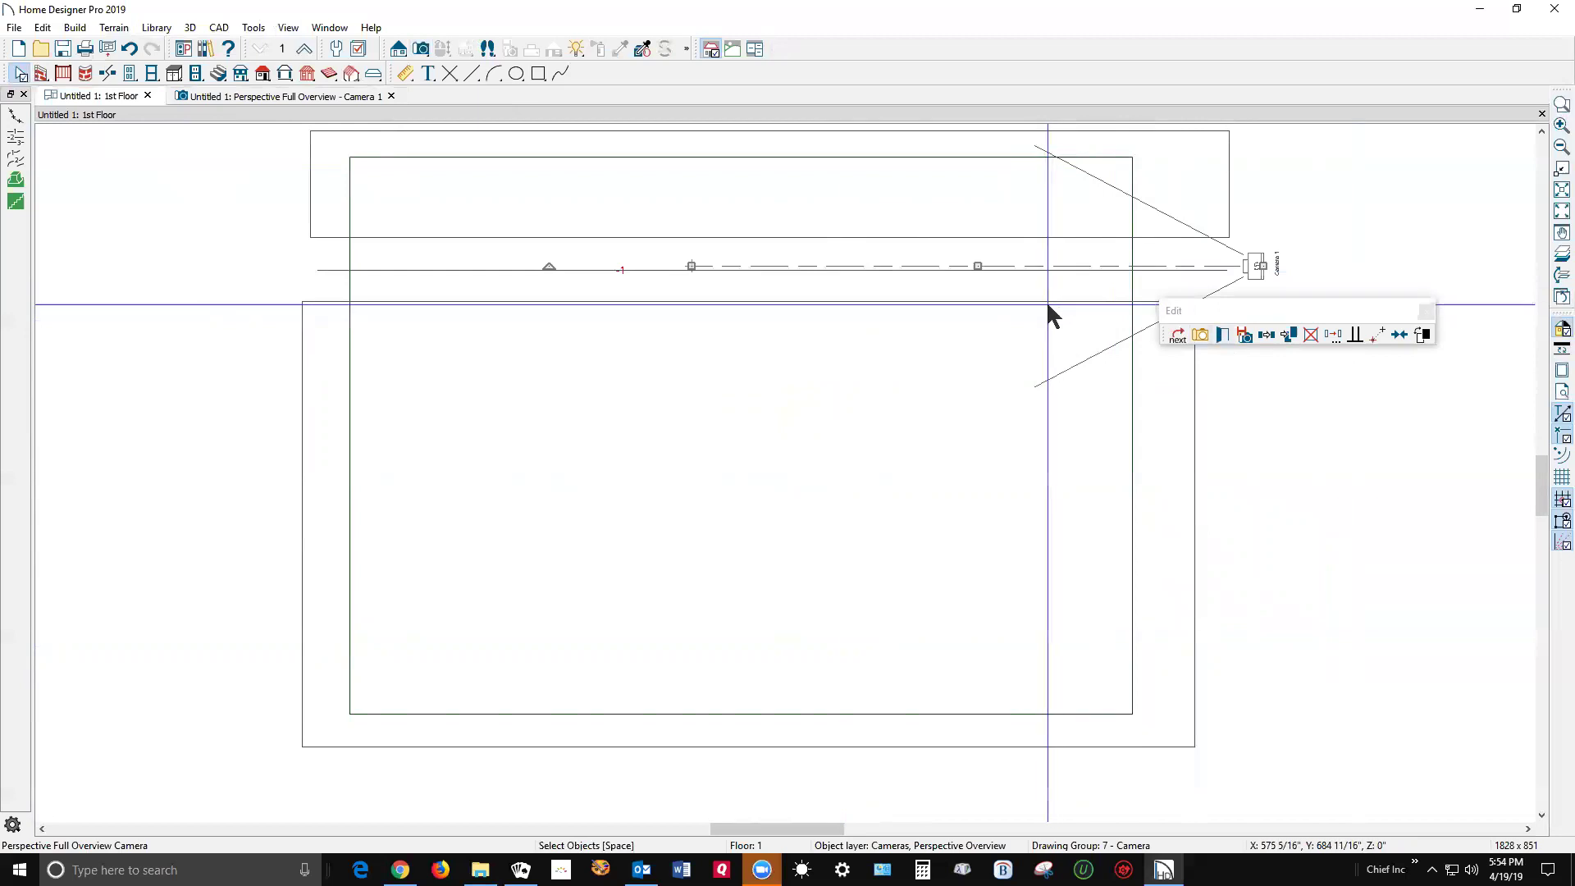
pyautogui.press('Escape')
pyautogui.click(548, 267)
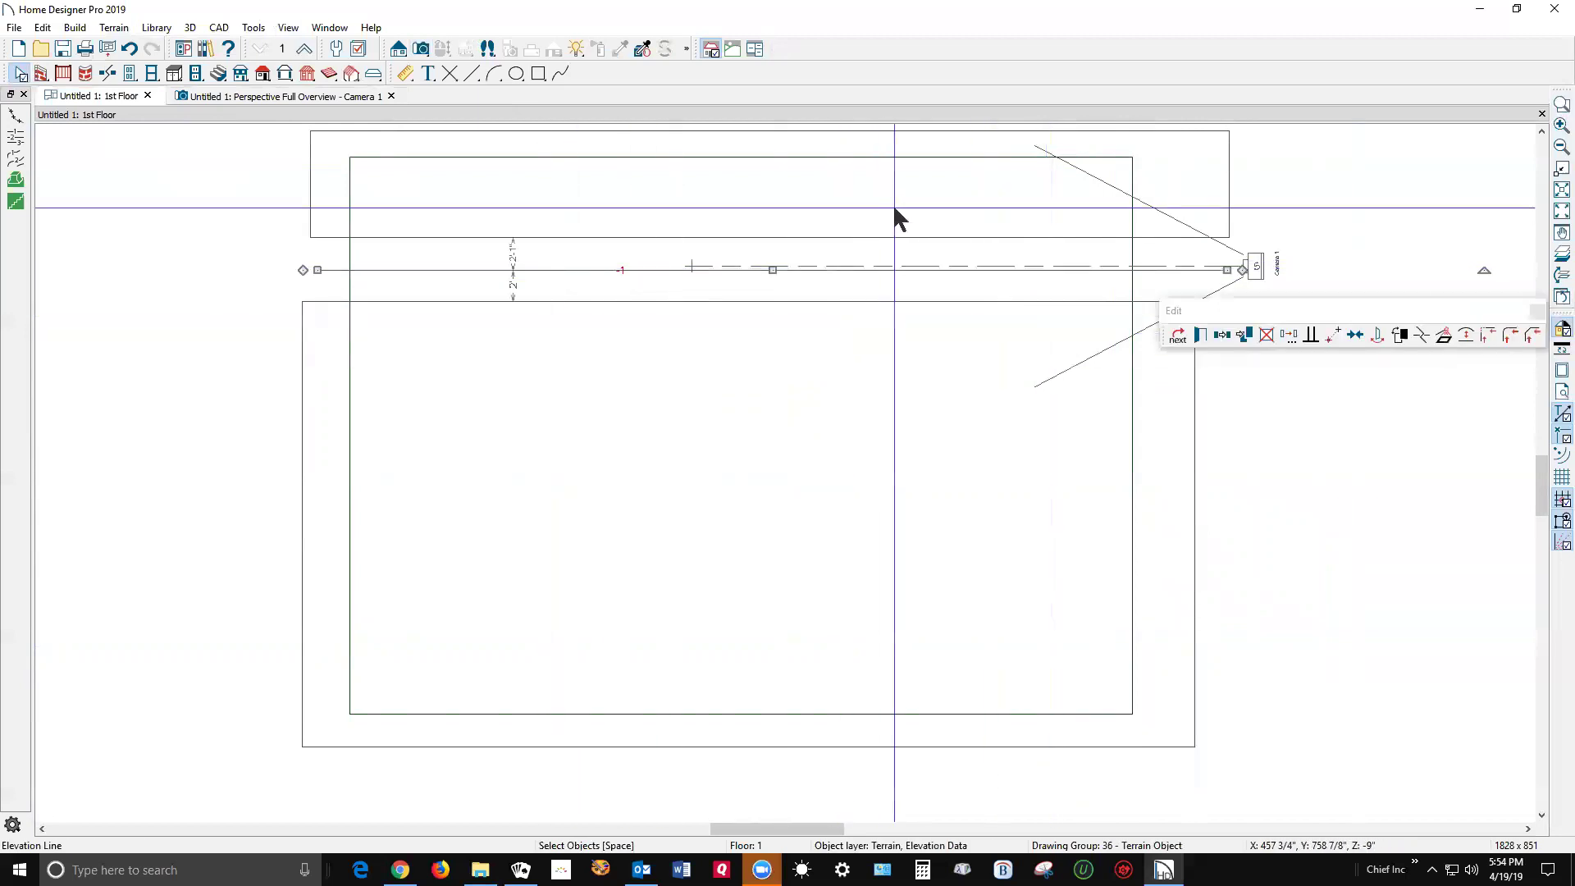
pyautogui.press('Escape')
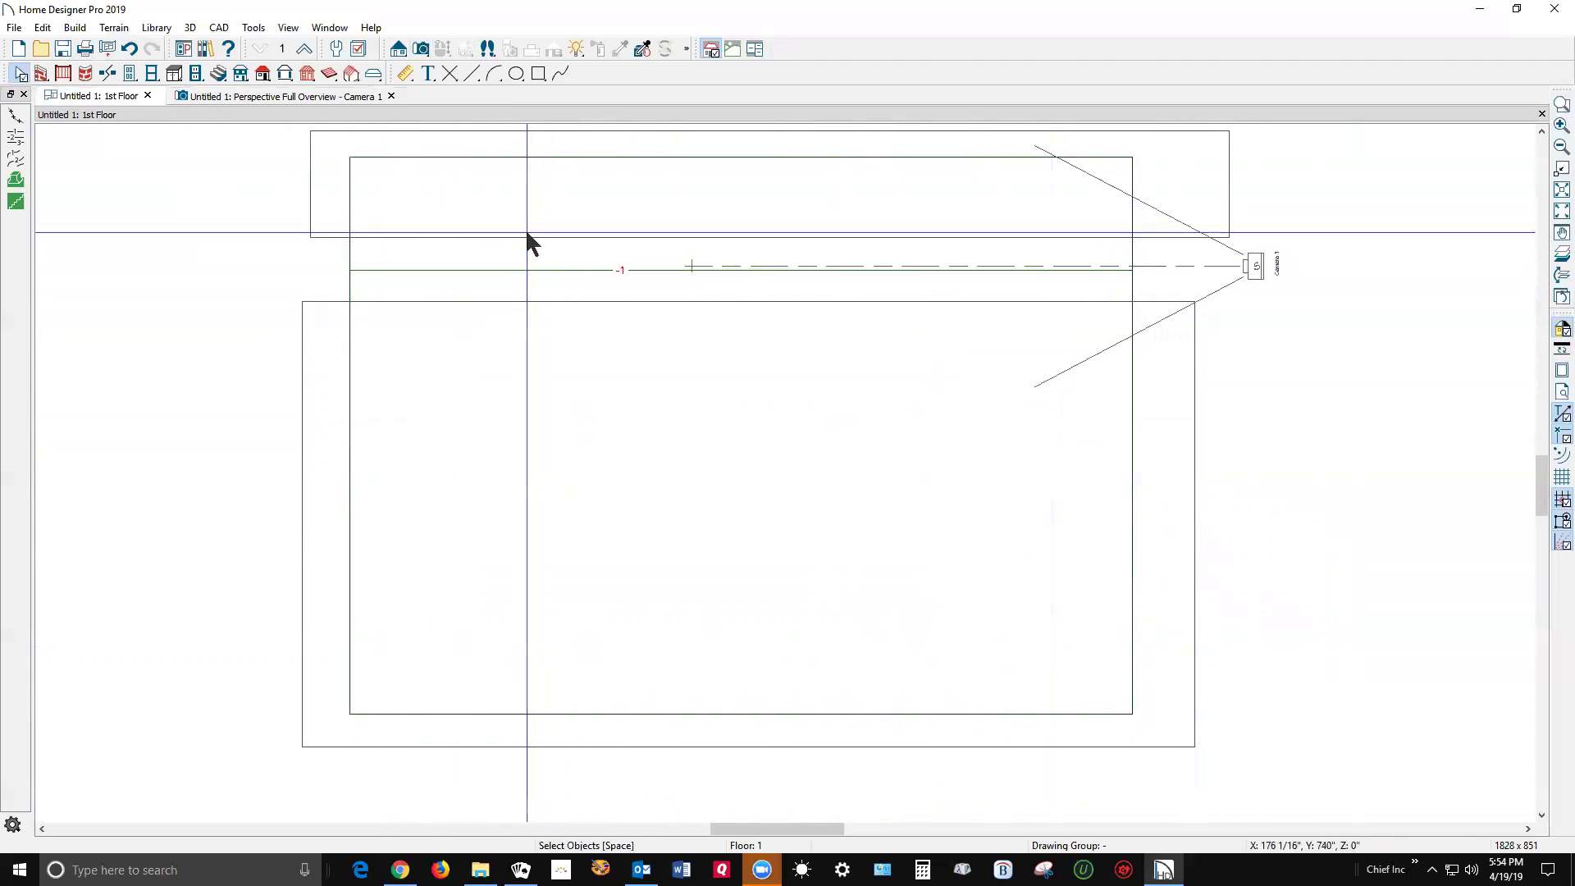
# Step: Draw a horizontal terrain break about 58'-4" long across the terrain, just below the upper elevation region
pyautogui.click(112, 27)
pyautogui.moveTo(195, 139)
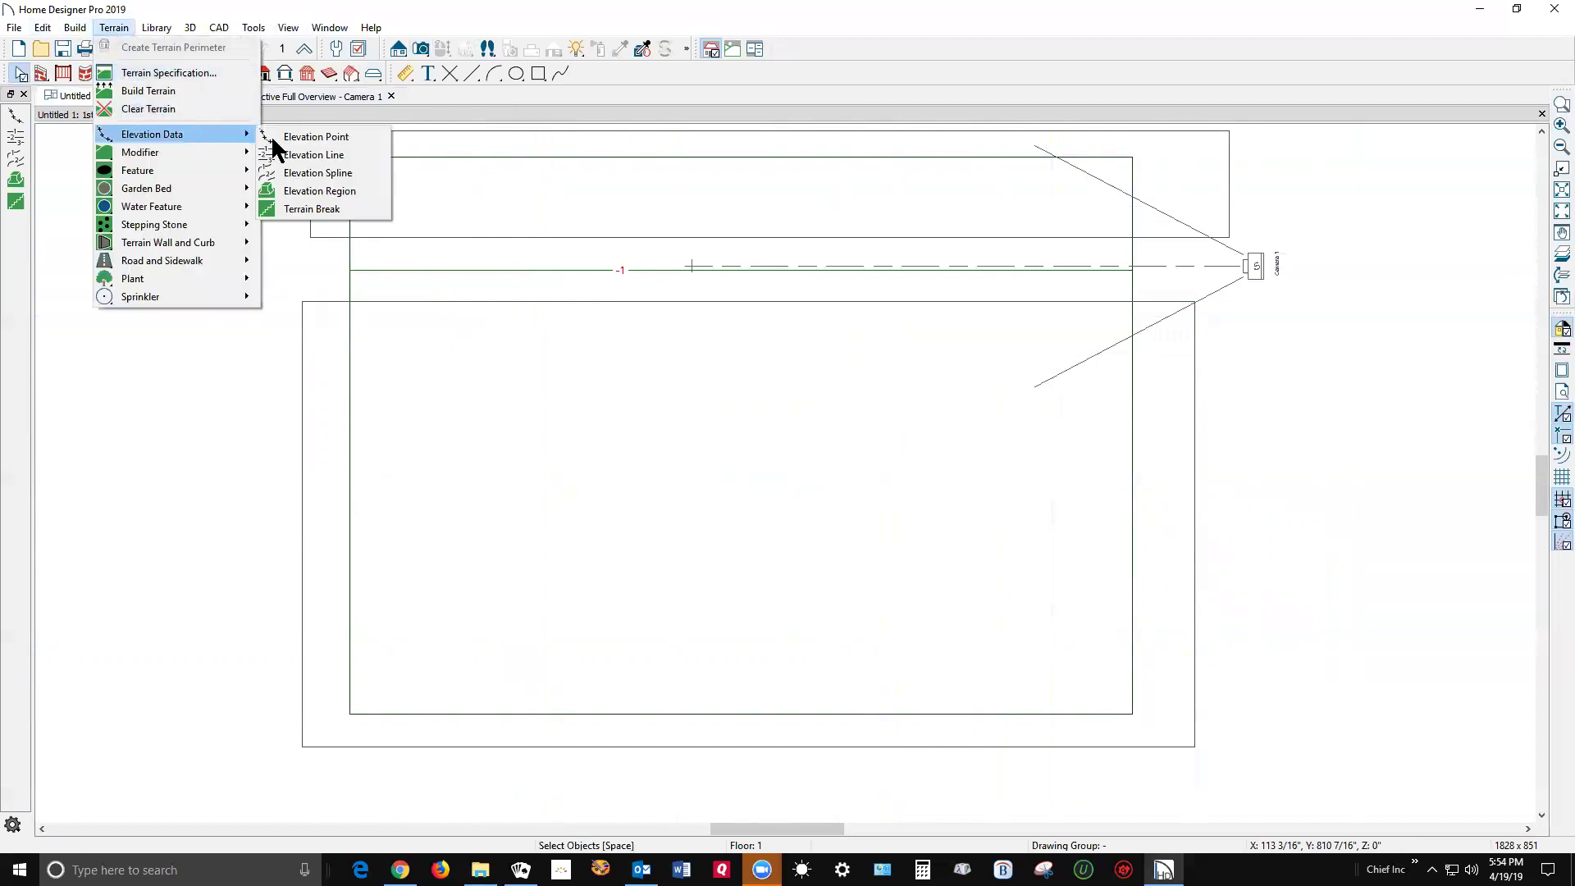
pyautogui.click(327, 210)
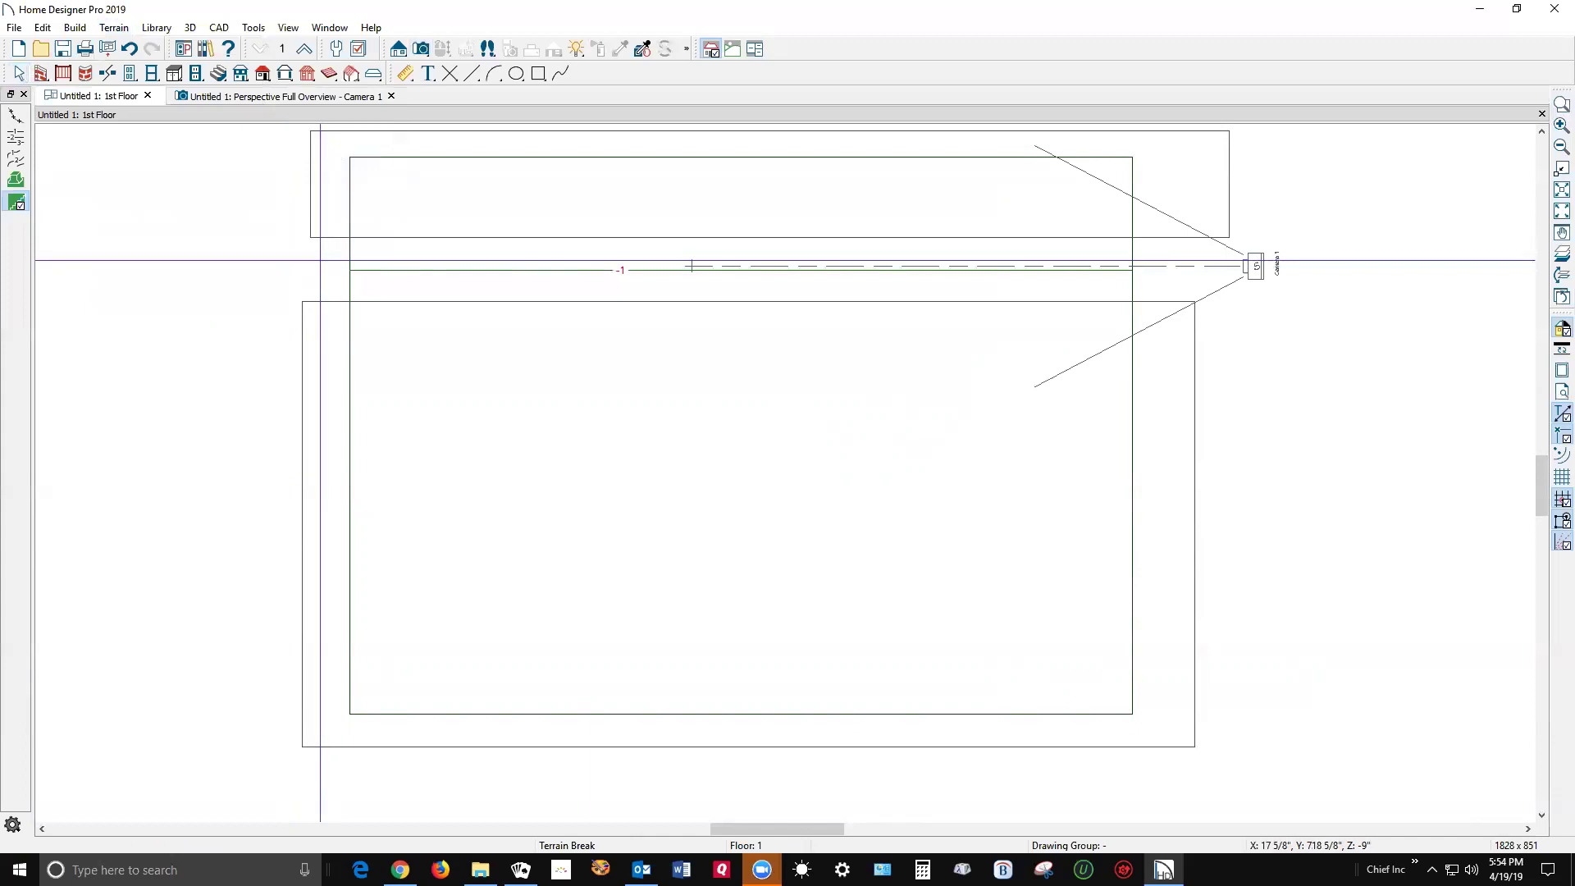
pyautogui.moveTo(307, 251); pyautogui.dragTo(1203, 249)
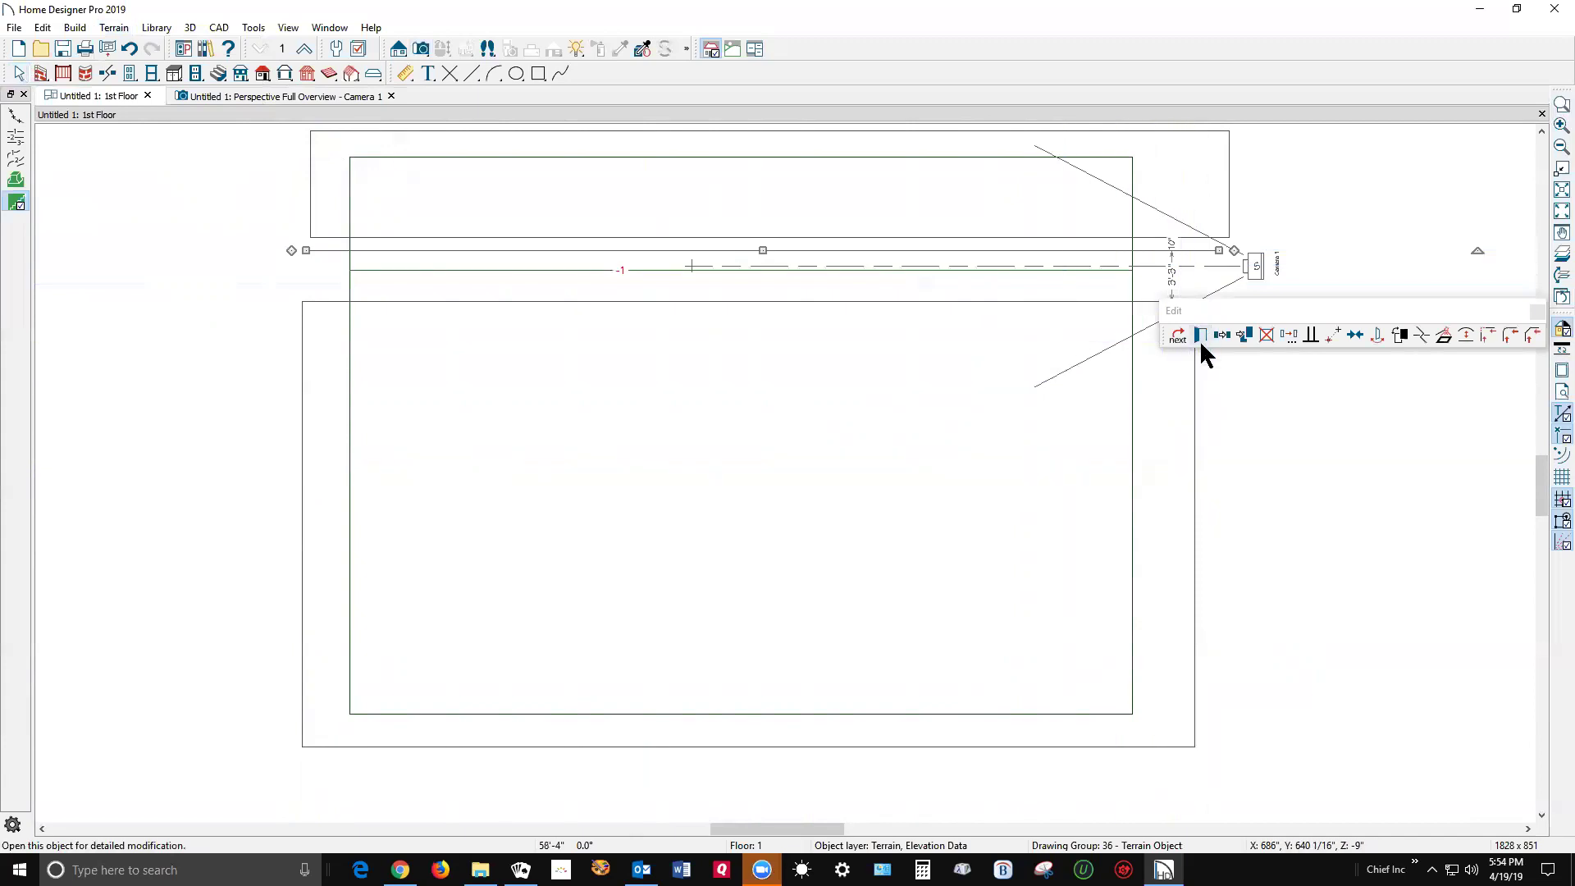
# Step: Set the terrain break's transition distance to 18 inches and rebuild the terrain
pyautogui.click(1200, 337)
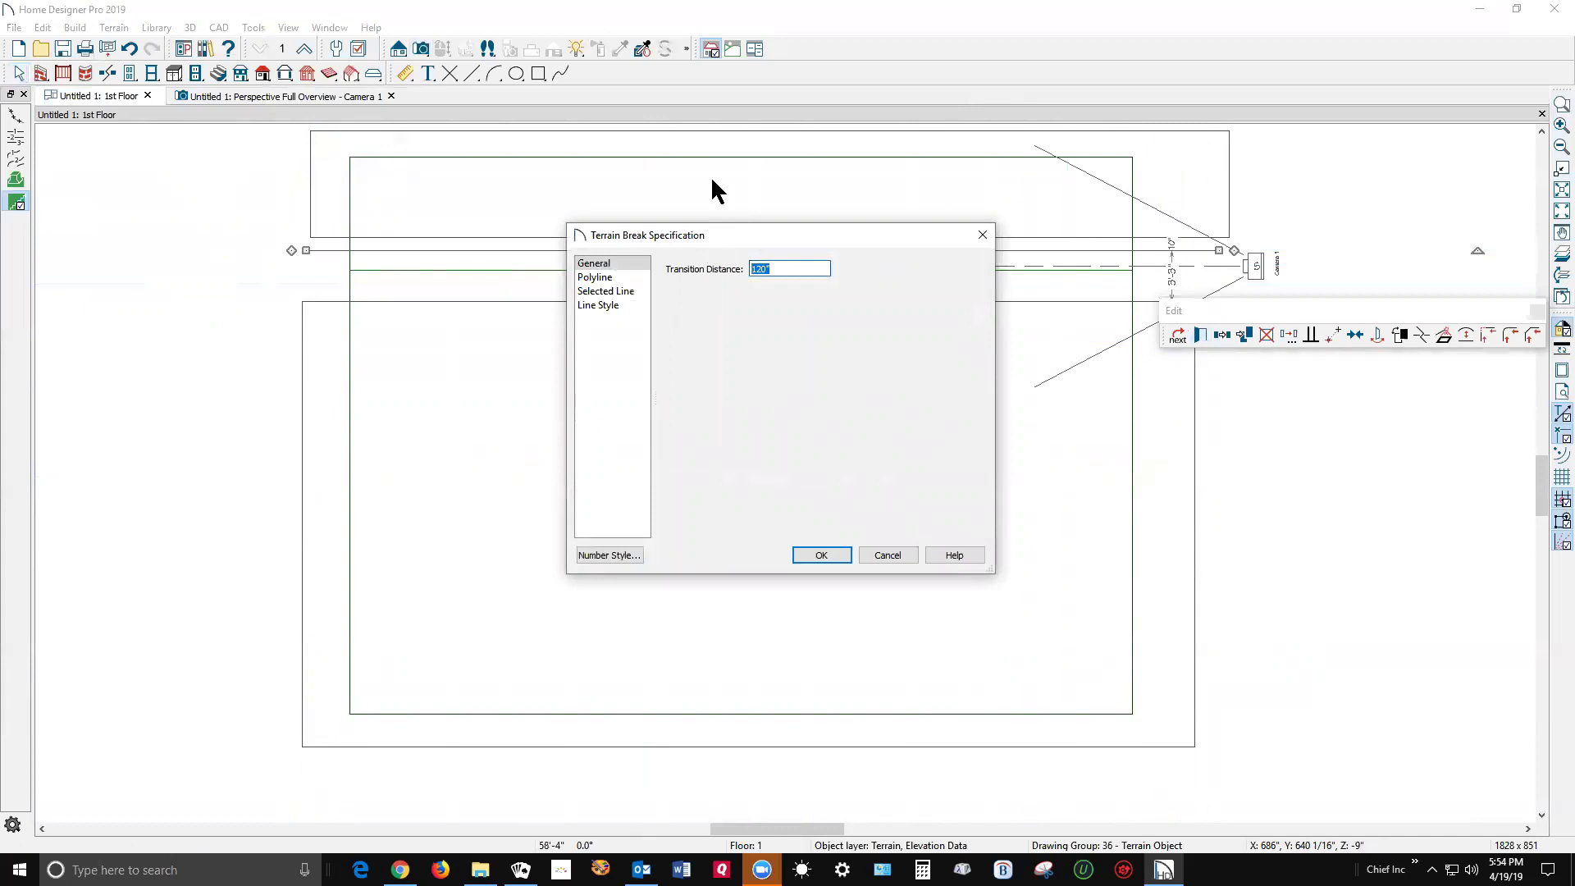
pyautogui.write('18')
pyautogui.click(830, 553)
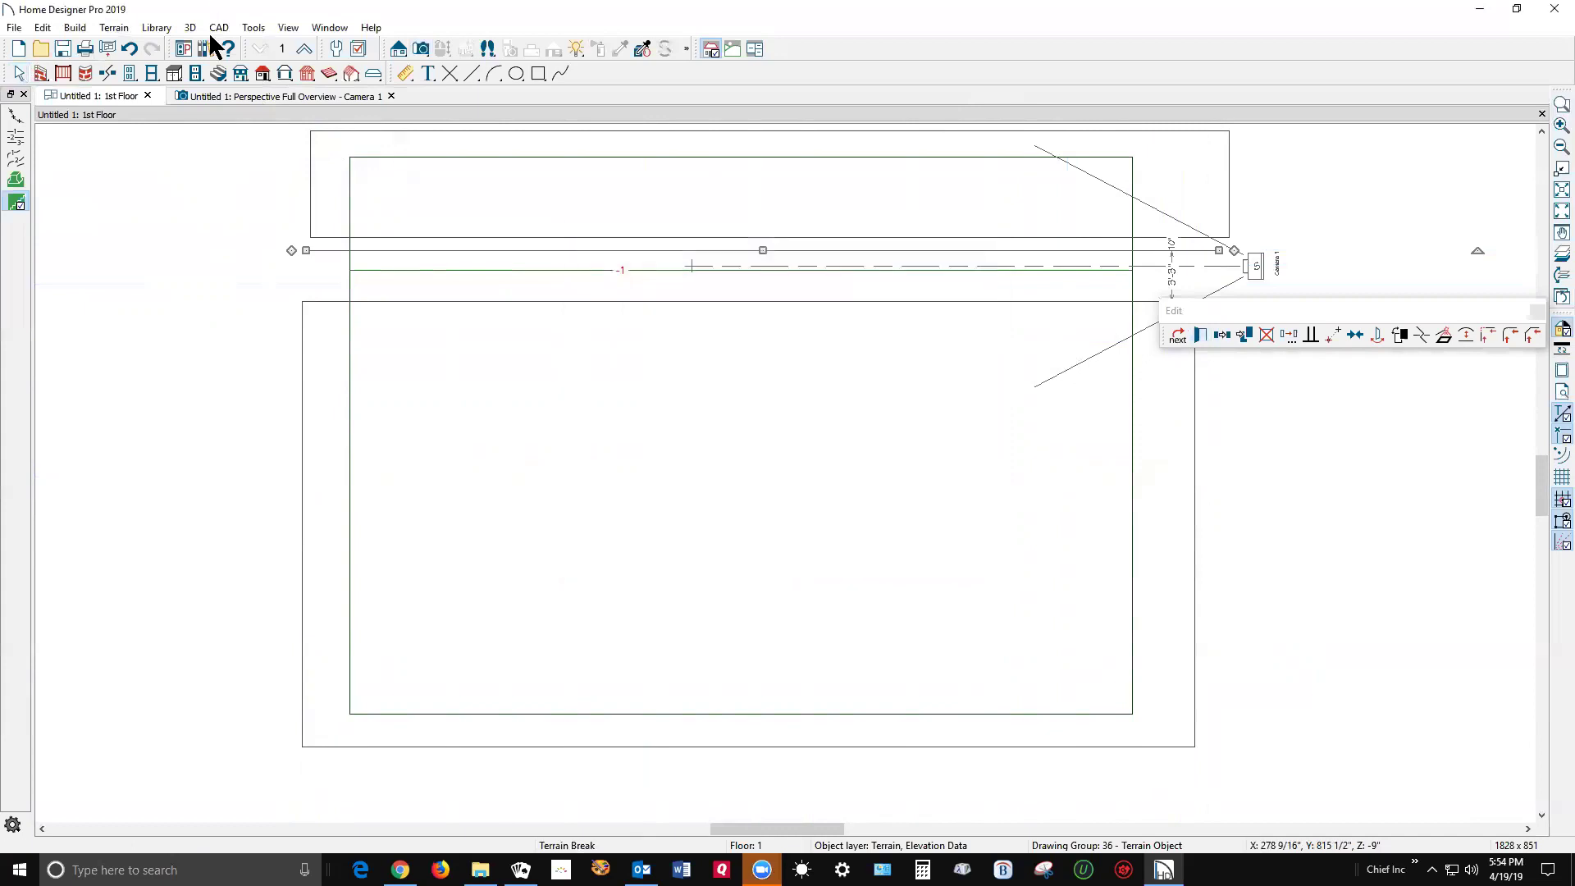
pyautogui.click(119, 27)
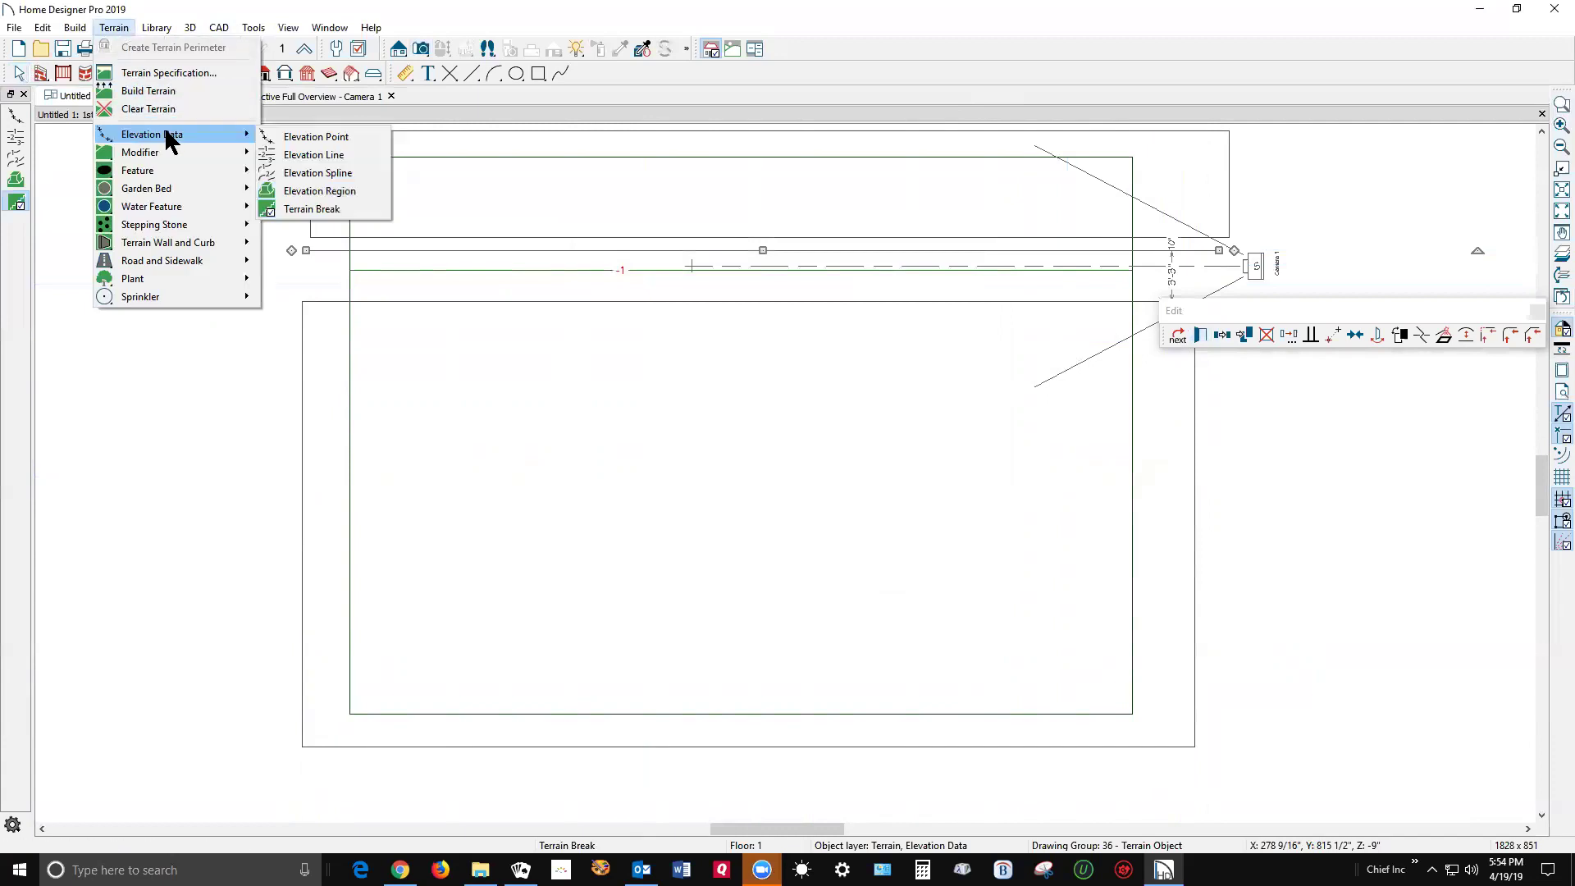
pyautogui.click(167, 92)
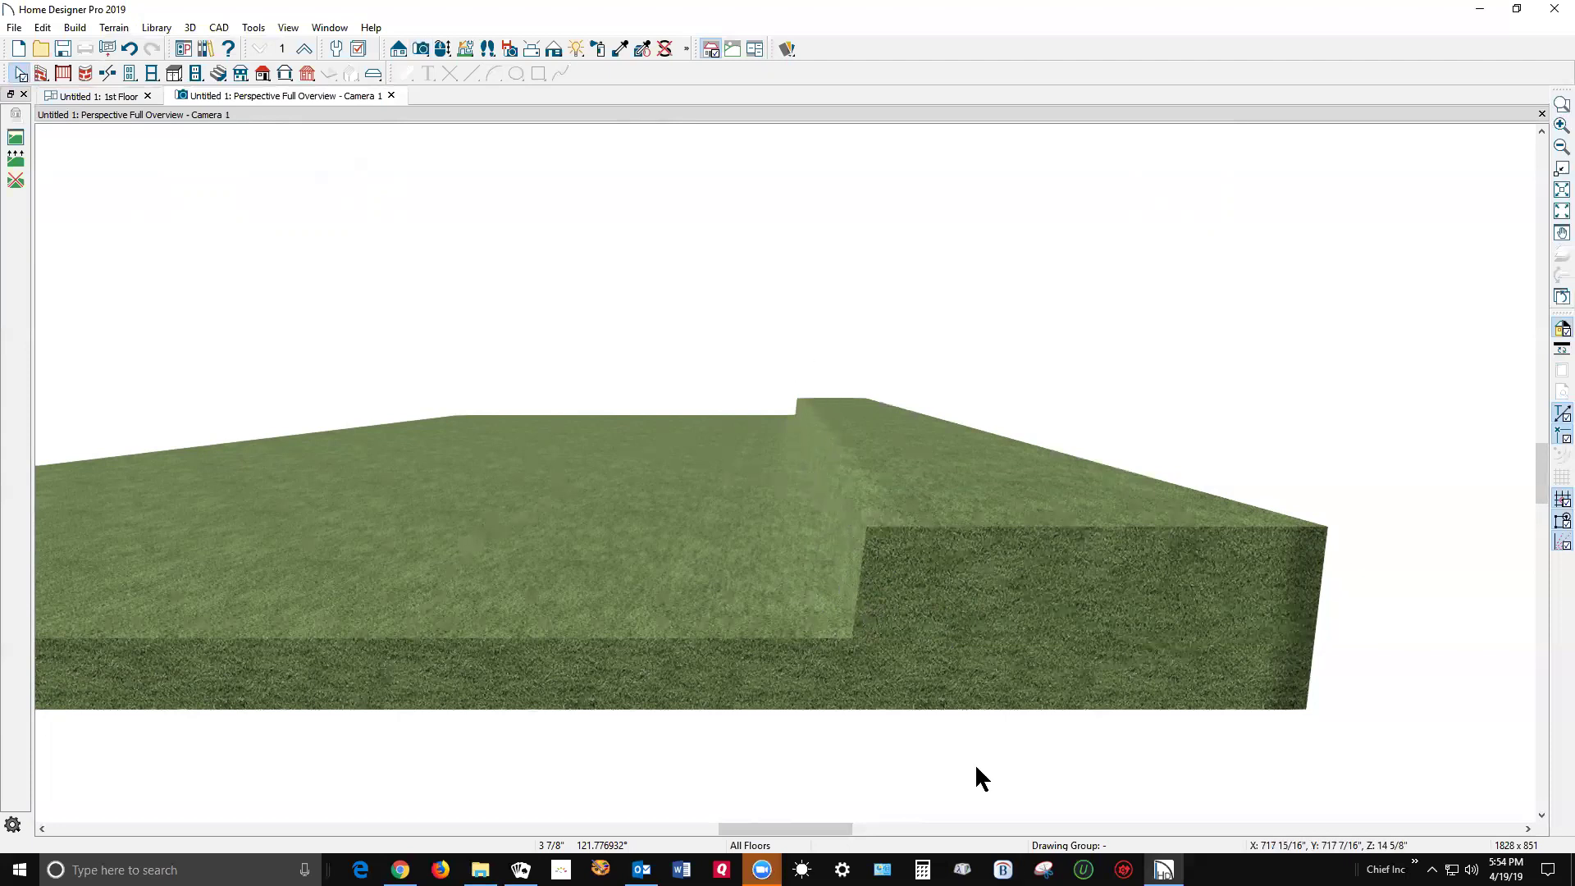
# Step: Draw a rectangular polyline about 50' long and 1'-4" wide over the terrain break in the floor plan, against the upper region's edge
pyautogui.hotkey('ctrl', 'Tab')
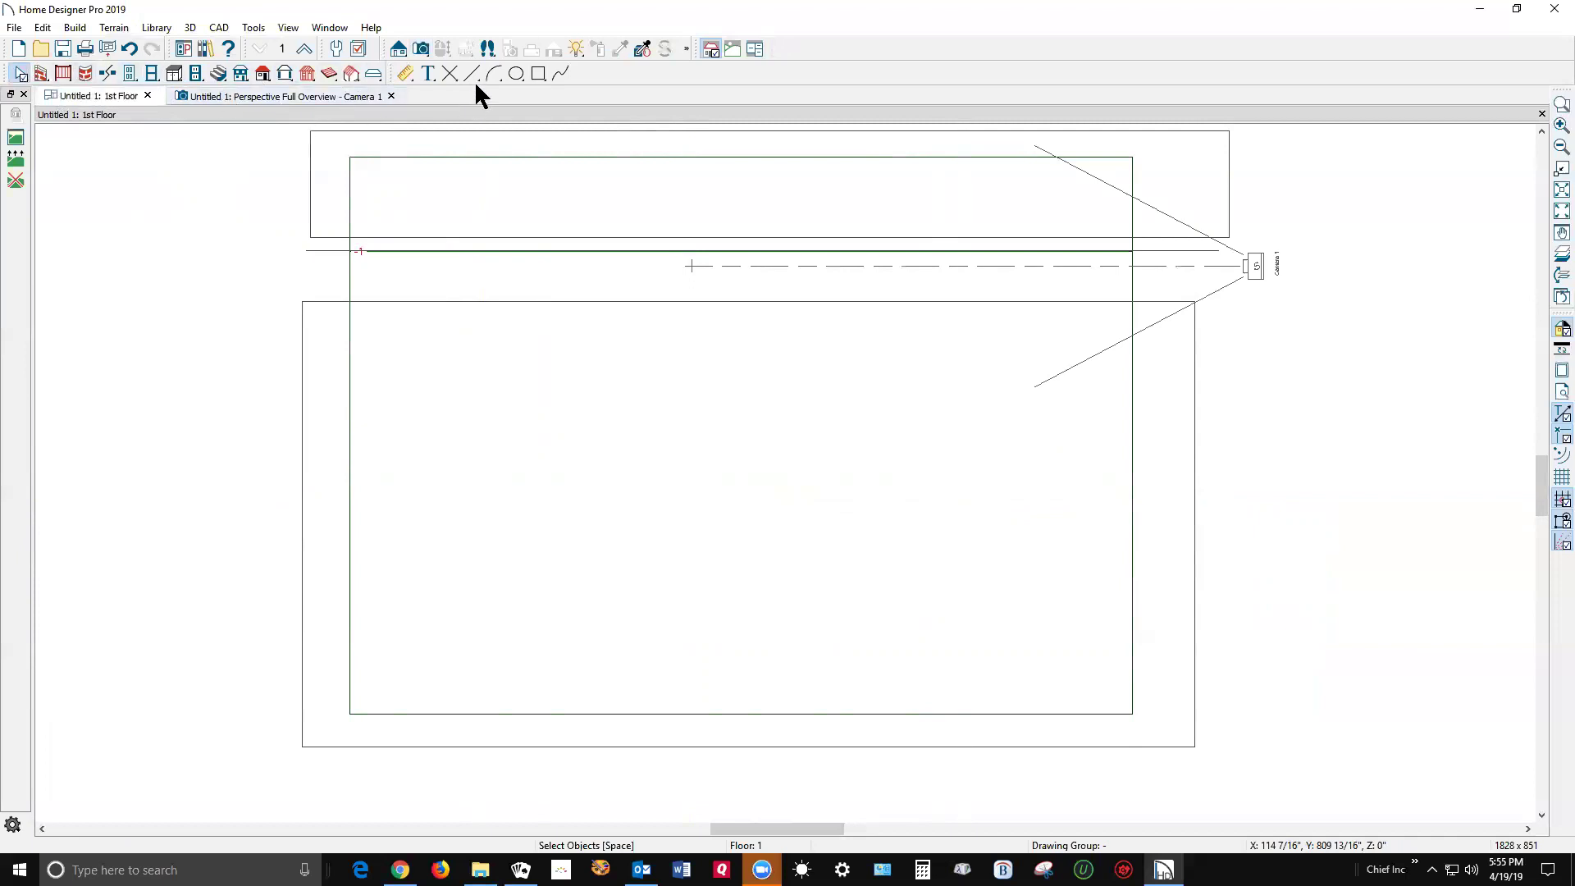
pyautogui.click(539, 72)
pyautogui.scroll(4, 394, 247)
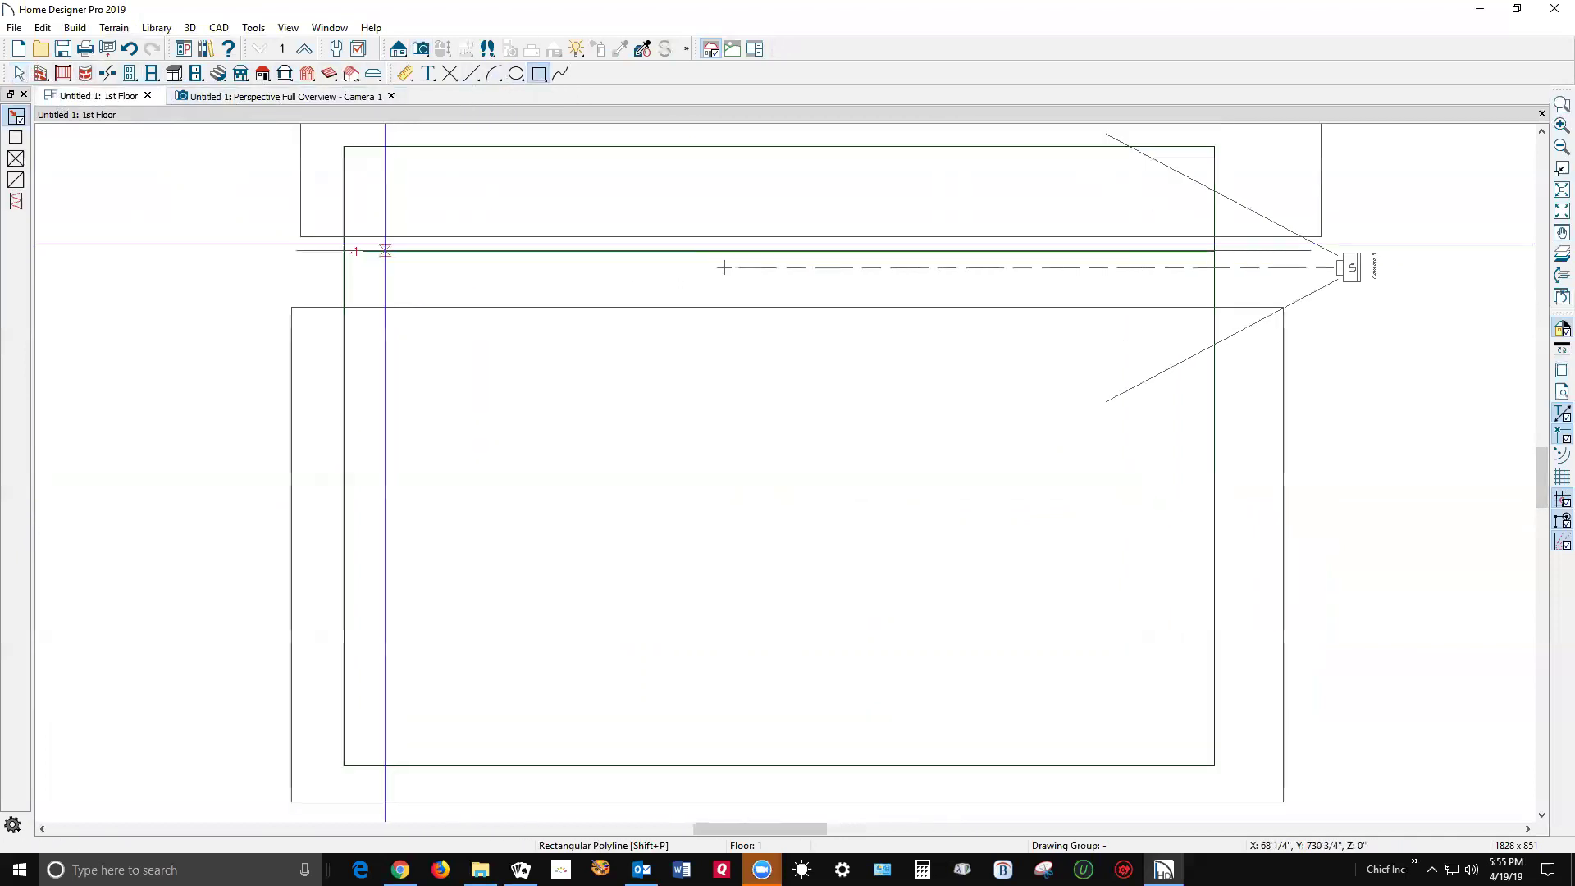
pyautogui.moveTo(309, 235); pyautogui.dragTo(1512, 267)
pyautogui.scroll(-2, 860, 231)
pyautogui.scroll(2, 1394, 254)
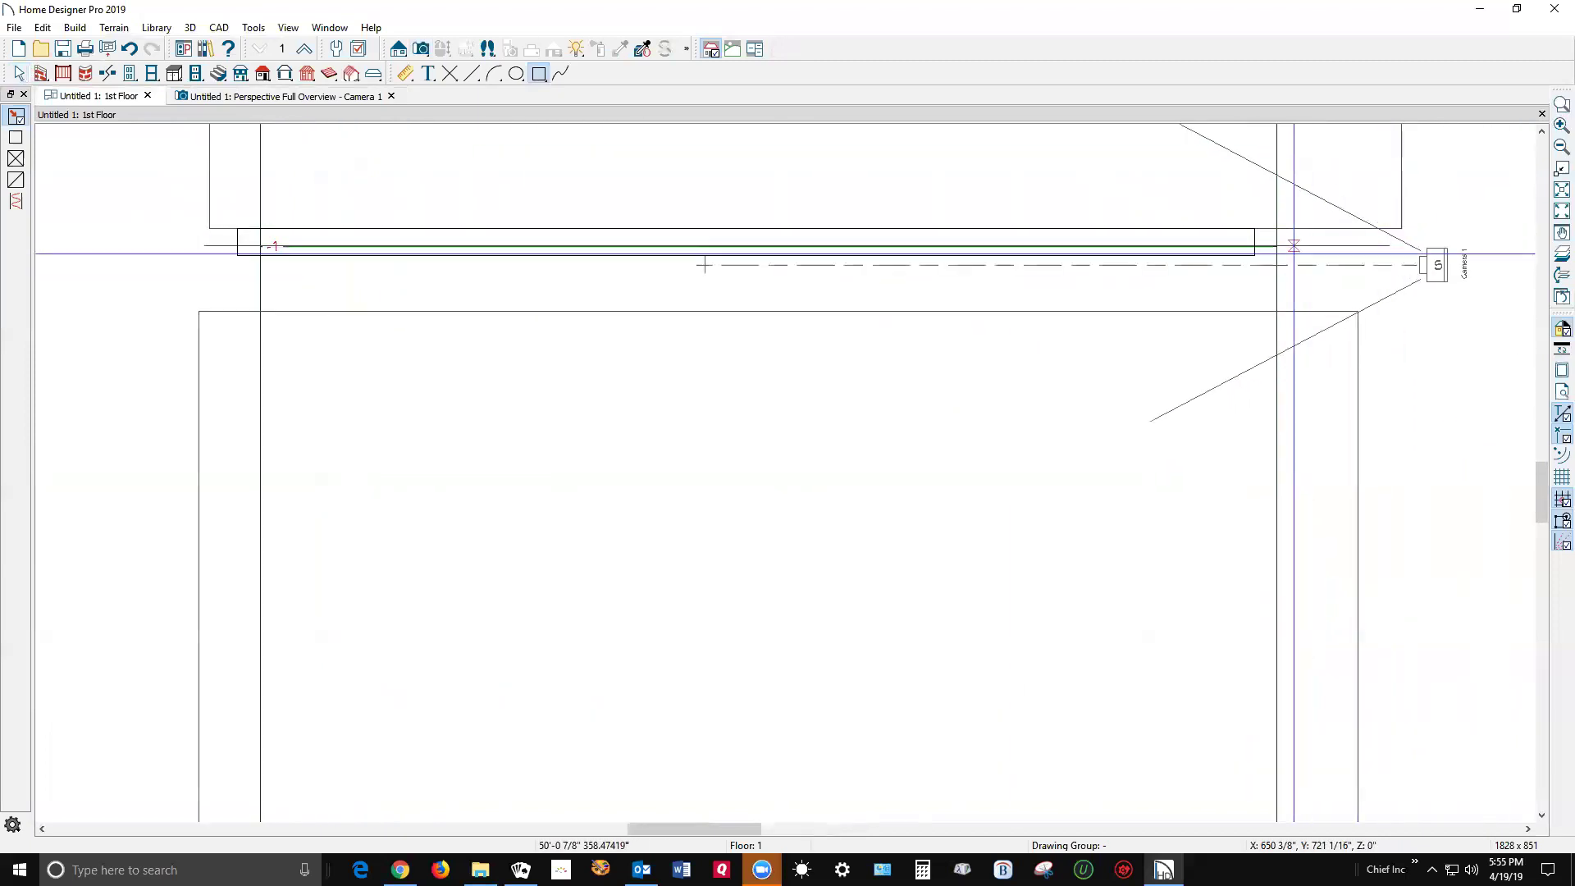
# Step: Lengthen the rectangle by about 2' so its camera-side end extends past the terrain perimeter
pyautogui.press('space')
pyautogui.click(1258, 244)
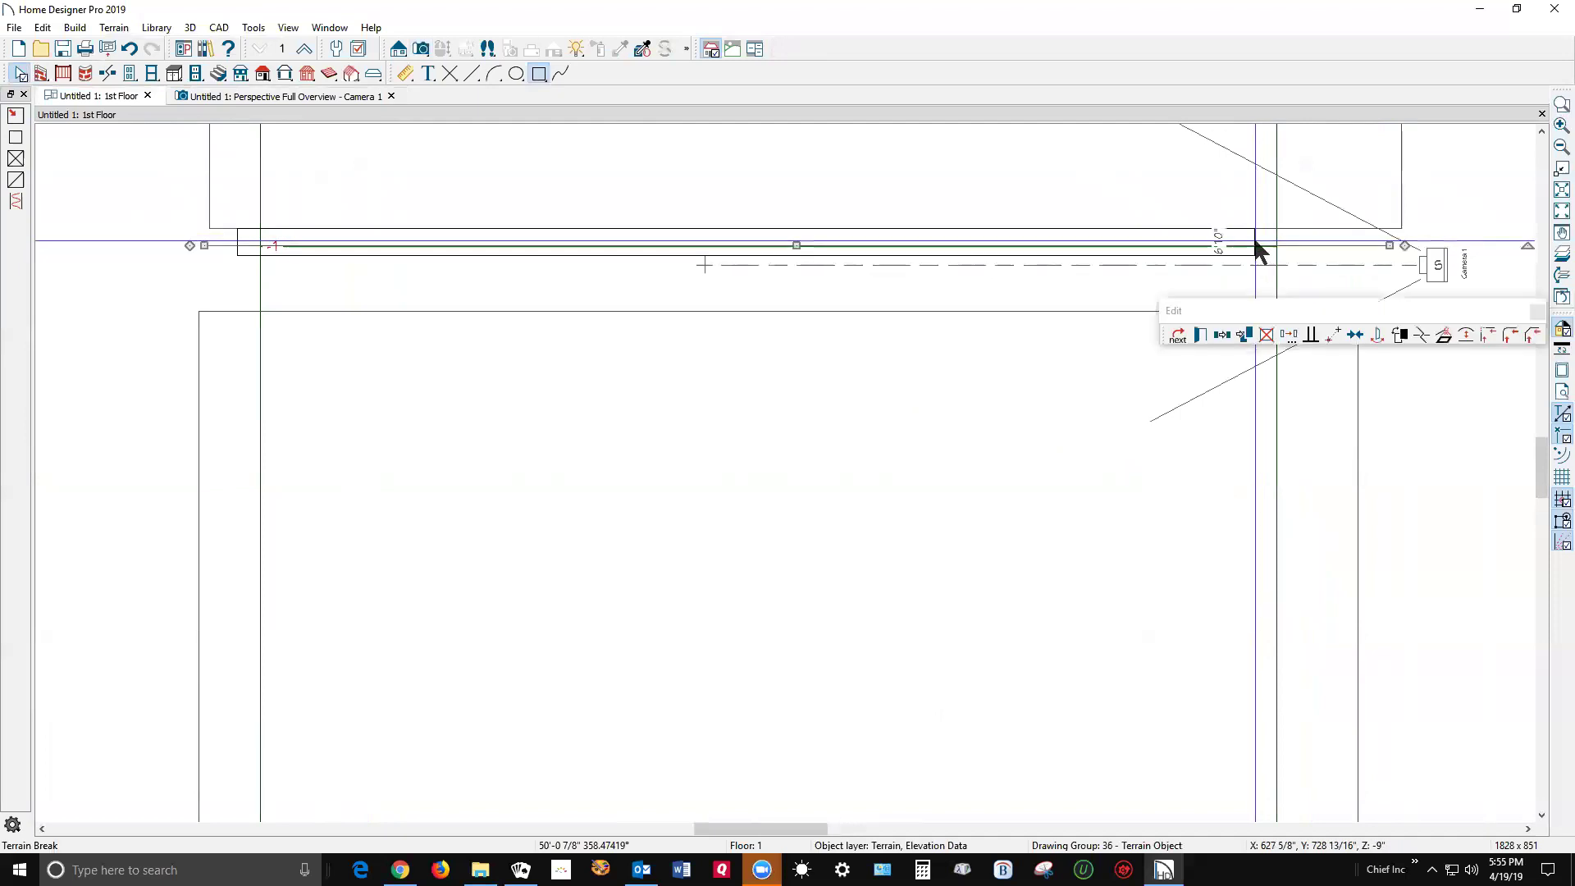
pyautogui.moveTo(1254, 227); pyautogui.dragTo(1294, 248)
# Step: Set the width of the rectangle along the terrain break to 12 inches by moving its lower edge
pyautogui.click(1207, 254)
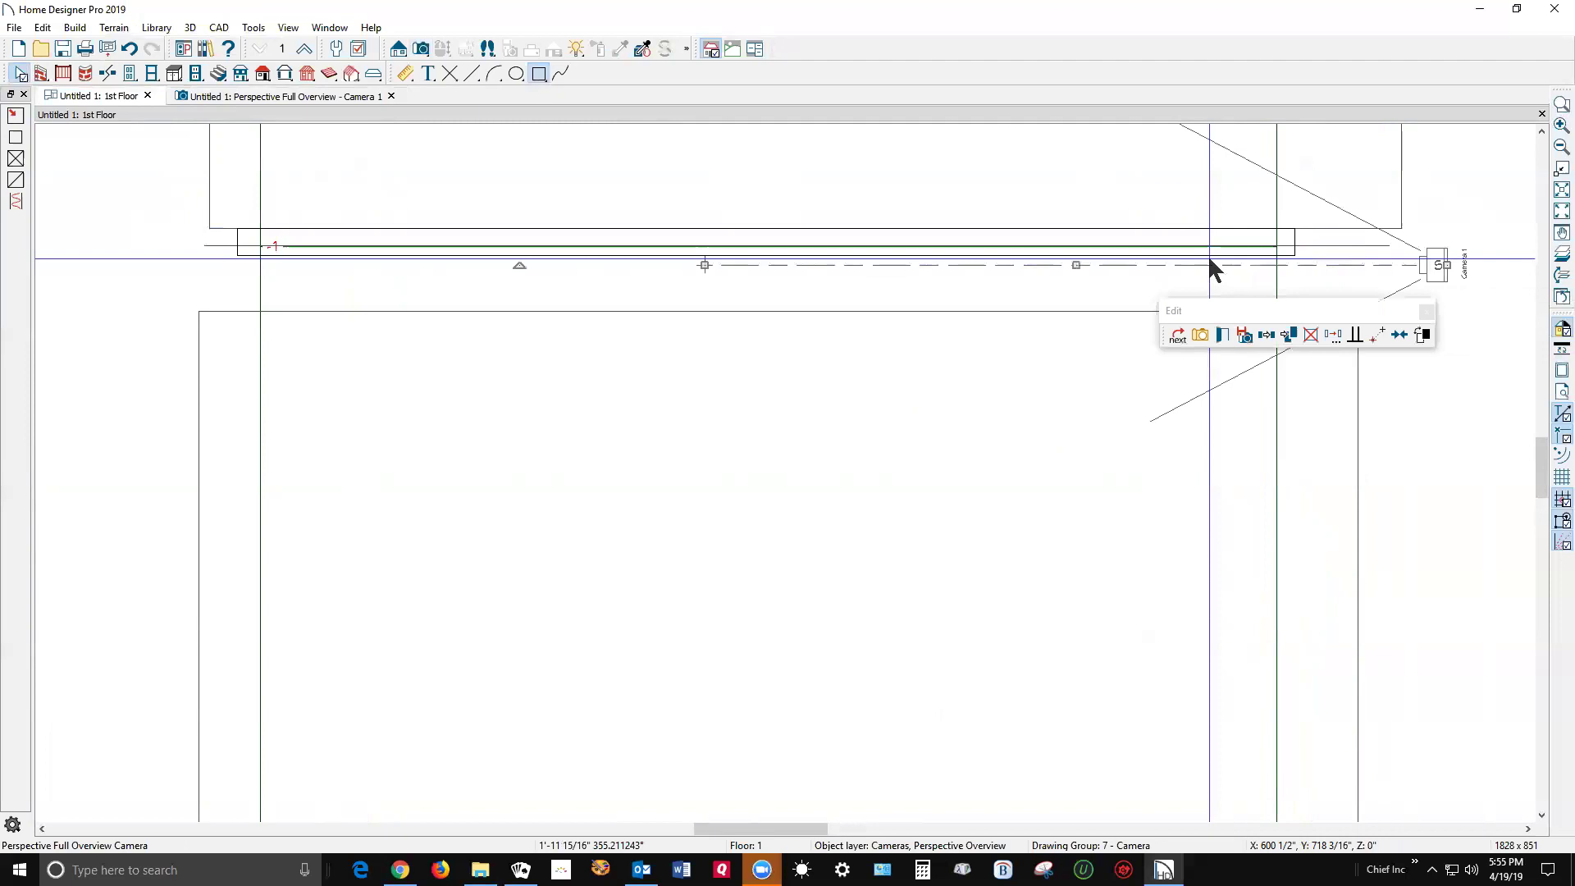
pyautogui.click(1204, 253)
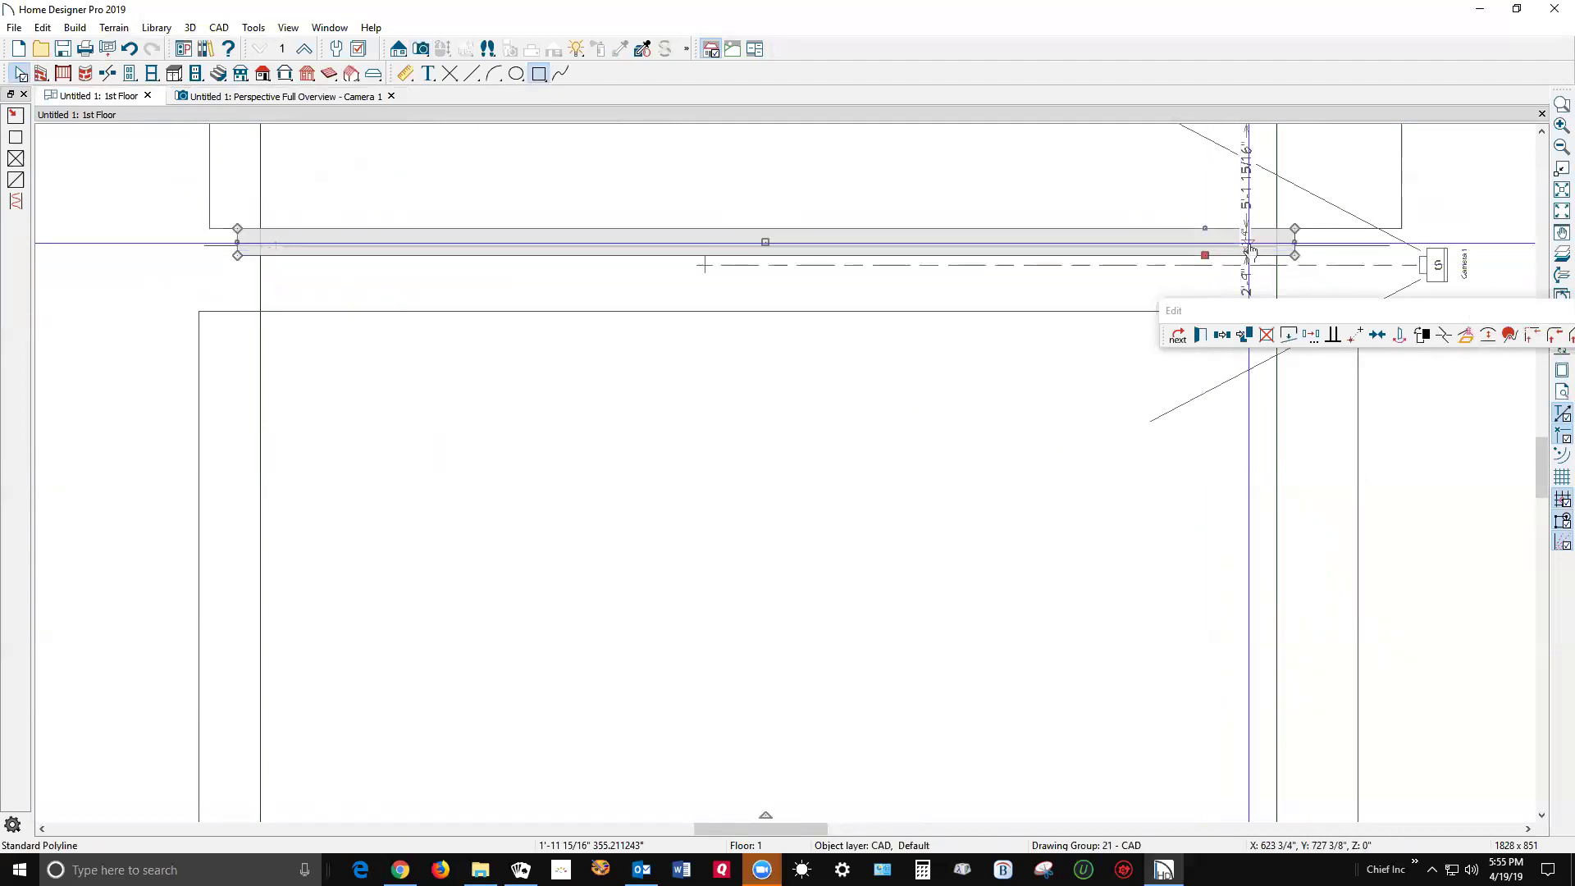
pyautogui.scroll(3, 1207, 257)
pyautogui.scroll(2, 1241, 251)
pyautogui.click(1260, 220)
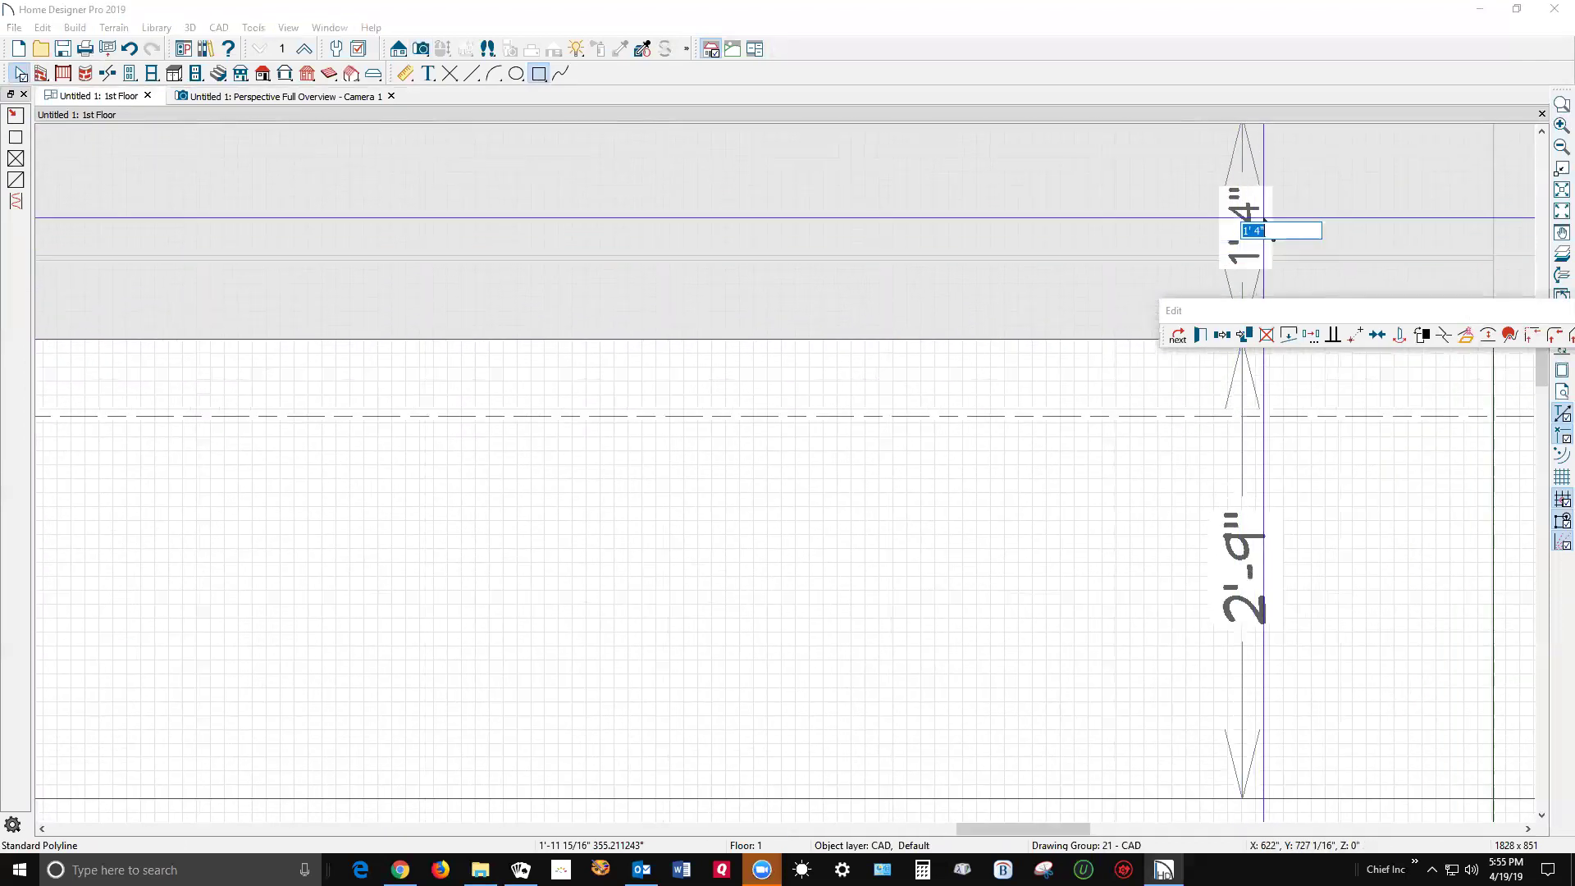
pyautogui.write('12')
pyautogui.press('Return')
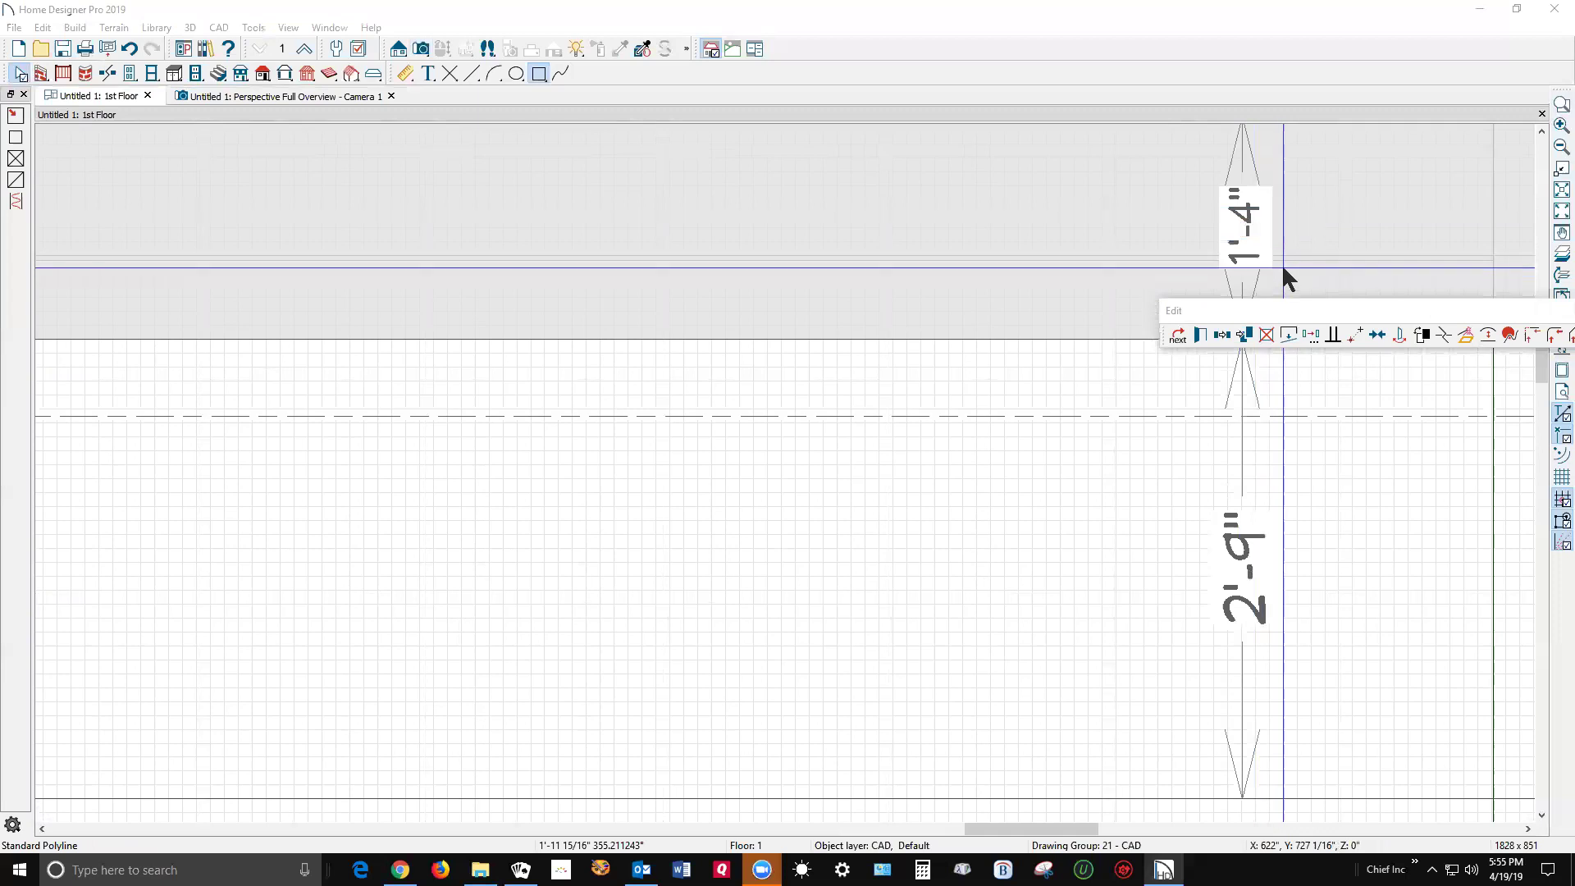
pyautogui.scroll(-2, 1111, 342)
pyautogui.scroll(-2, 1009, 410)
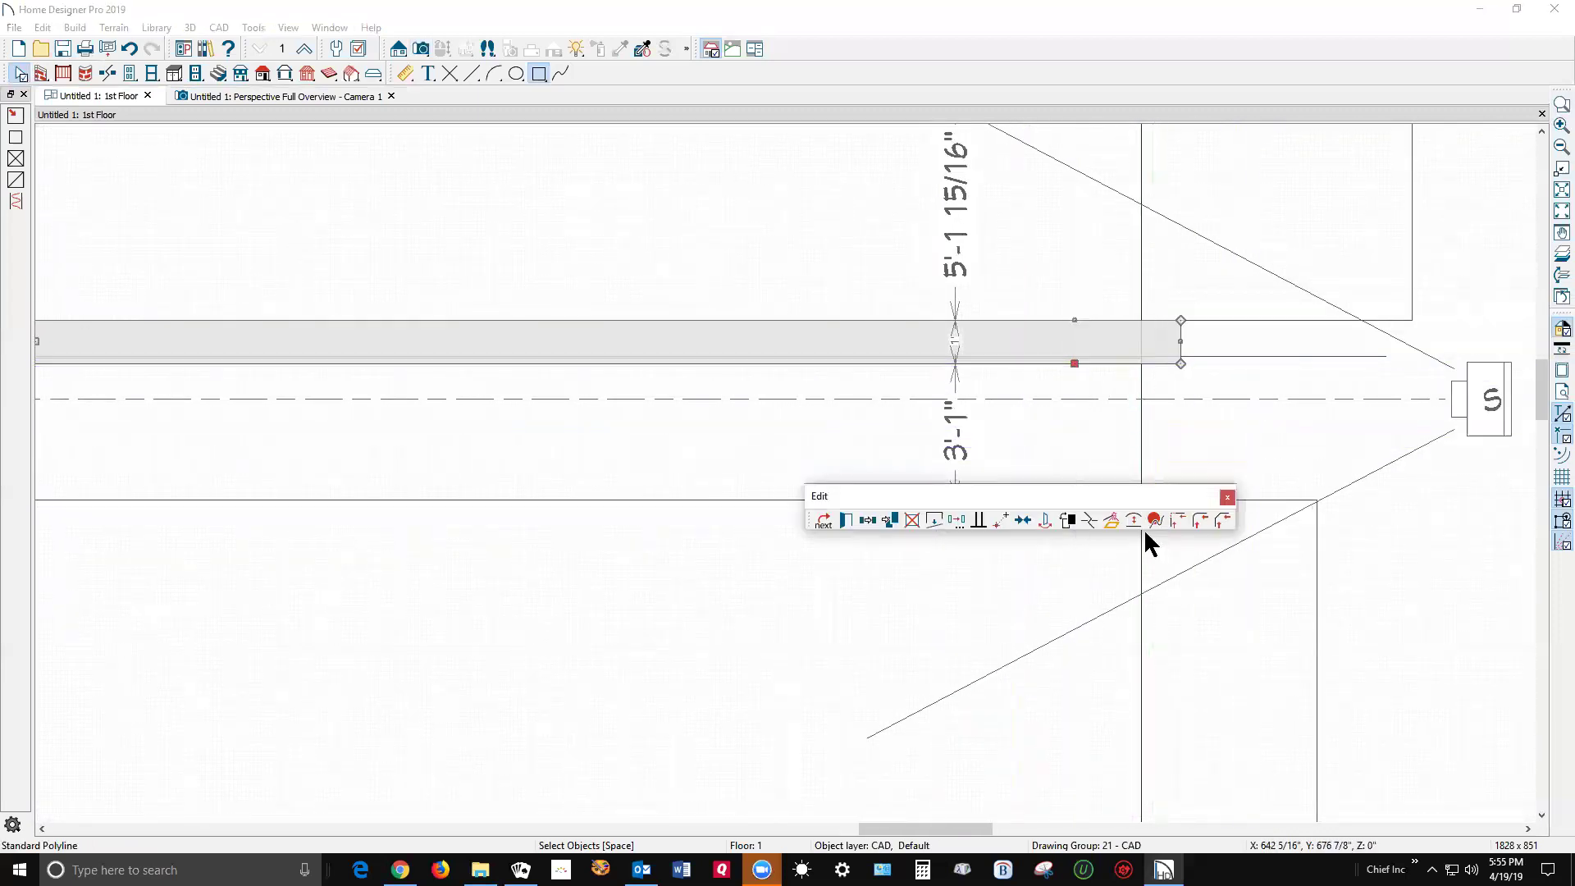
# Step: Convert the rectangular polyline along the terrain break to a slab
pyautogui.click(1112, 519)
pyautogui.click(816, 348)
pyautogui.click(751, 484)
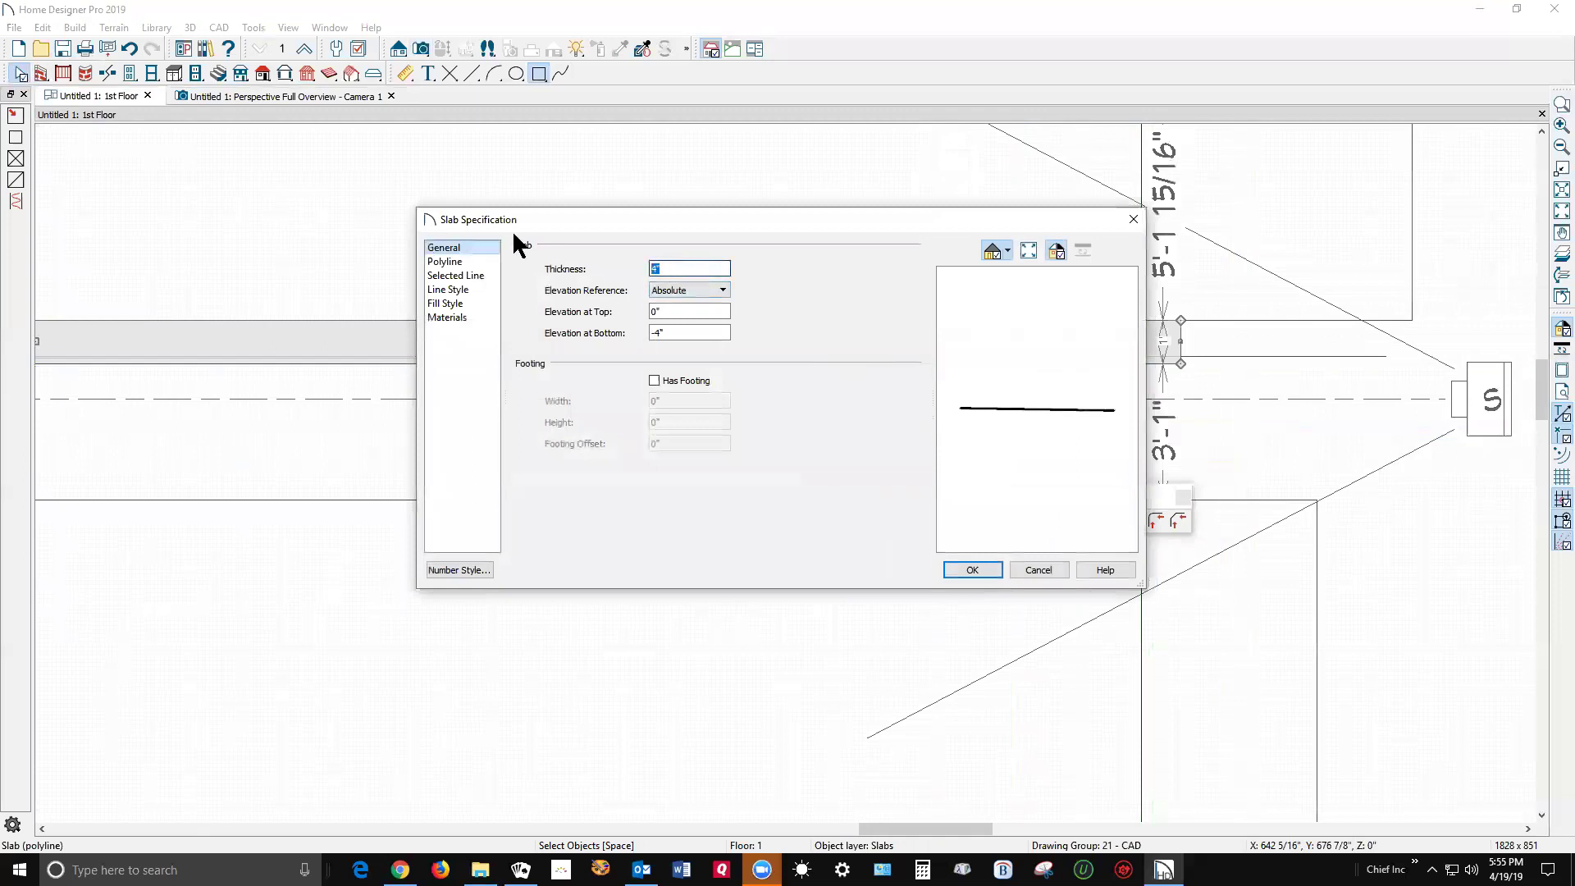
# Step: Set the slab's thickness to 24 inches and its bottom elevation to 0, and show it in the 3D camera view
pyautogui.write('24')
pyautogui.click(689, 333)
pyautogui.hotkey('ctrl', 'a')
pyautogui.write('0')
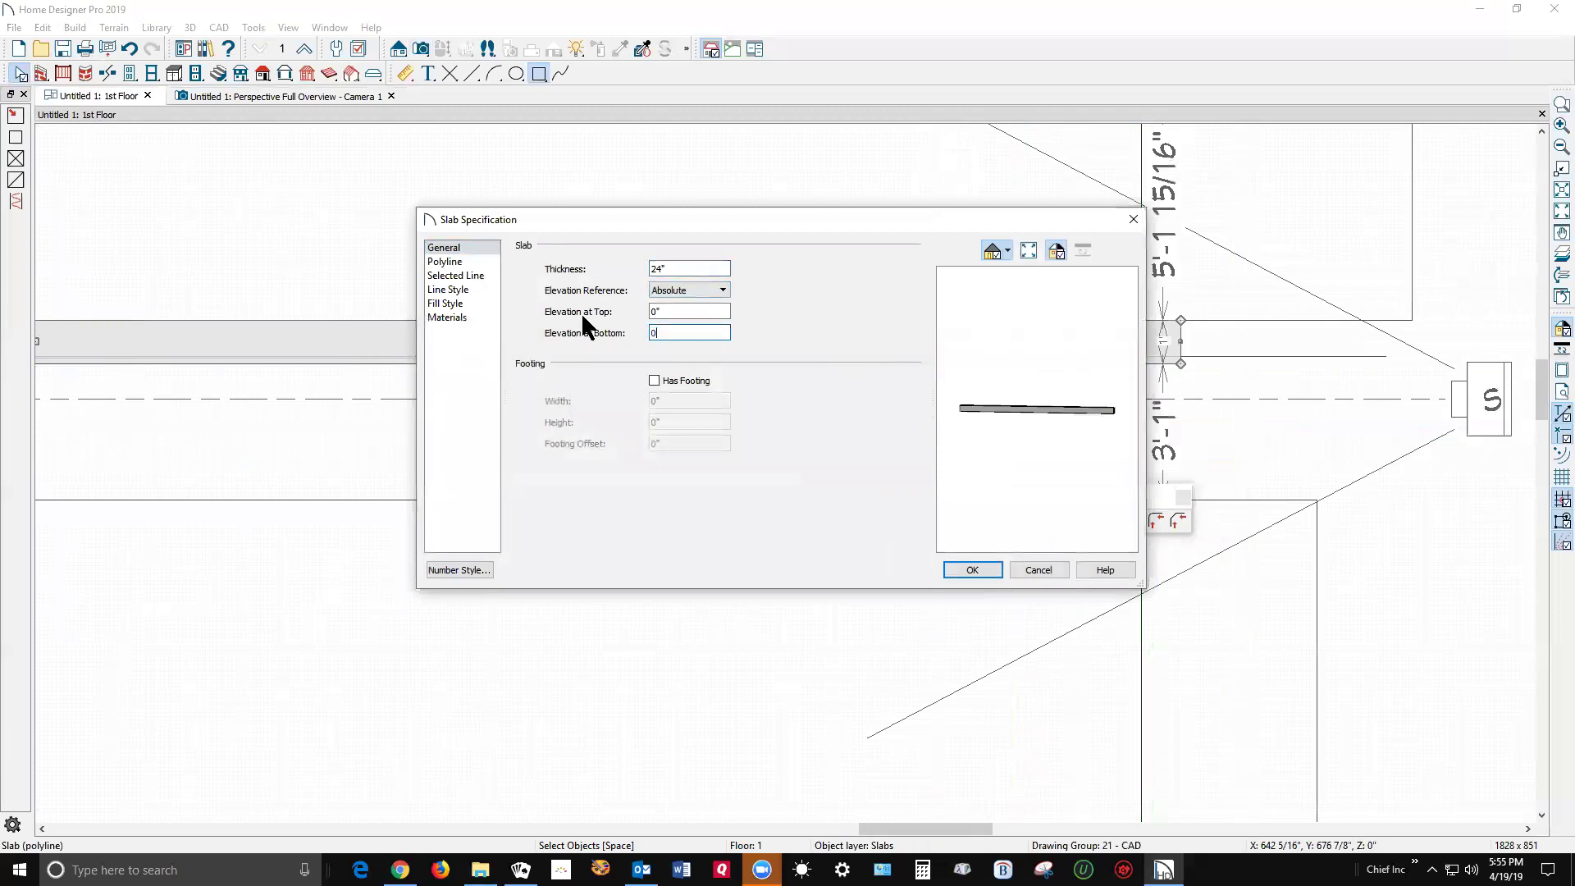
pyautogui.click(960, 569)
pyautogui.hotkey('ctrl', 'Tab')
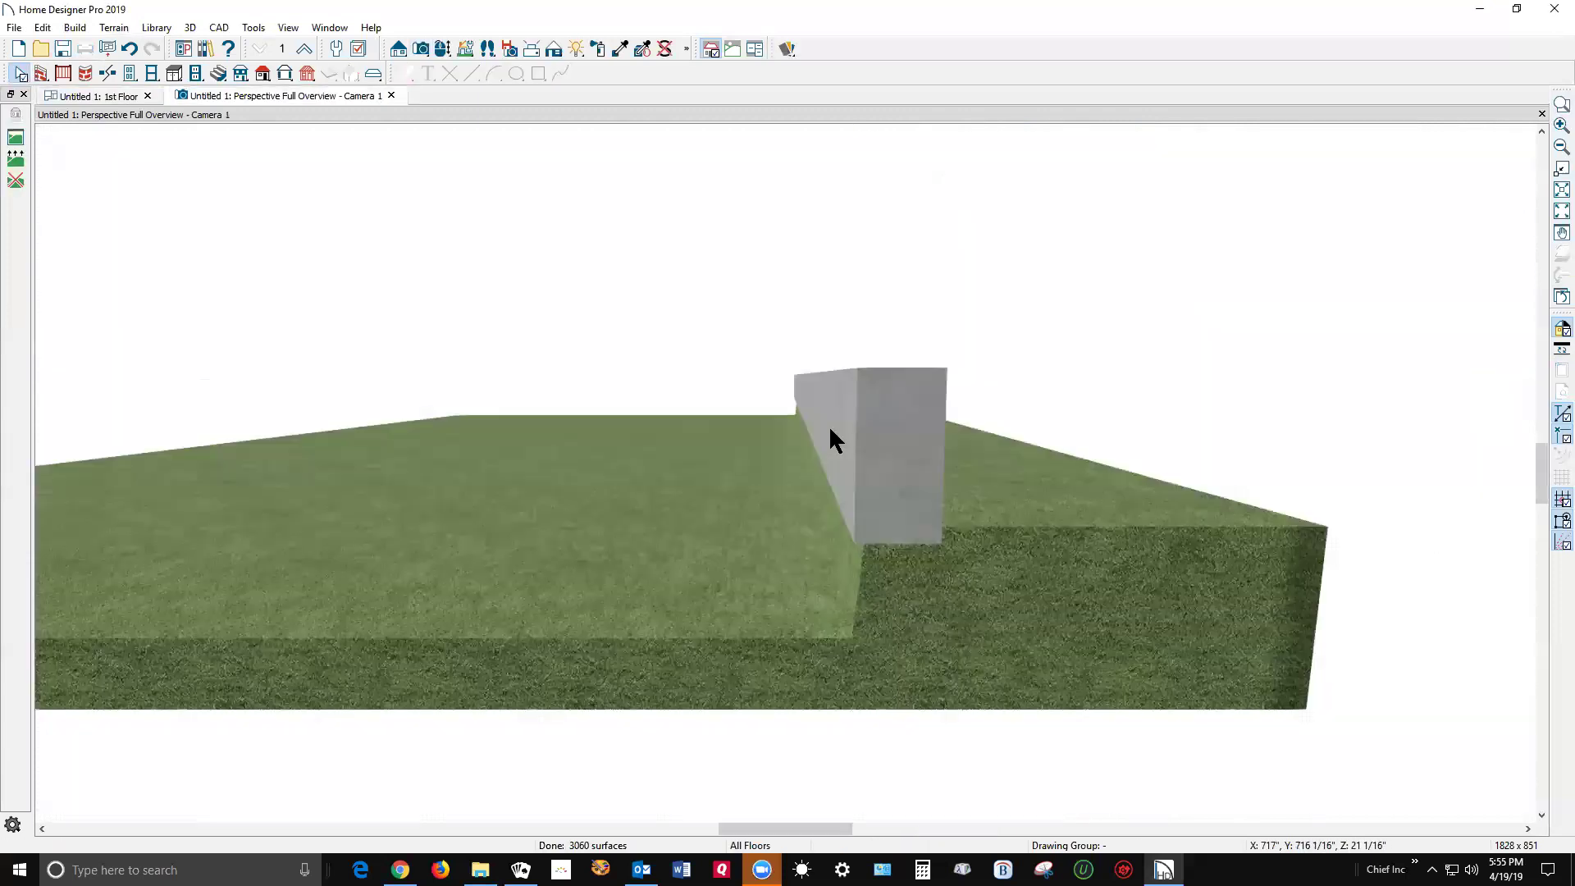
# Step: Lower the slab along the terrain break in the 3D view until its top sits just above the upper terrain level
pyautogui.click(892, 467)
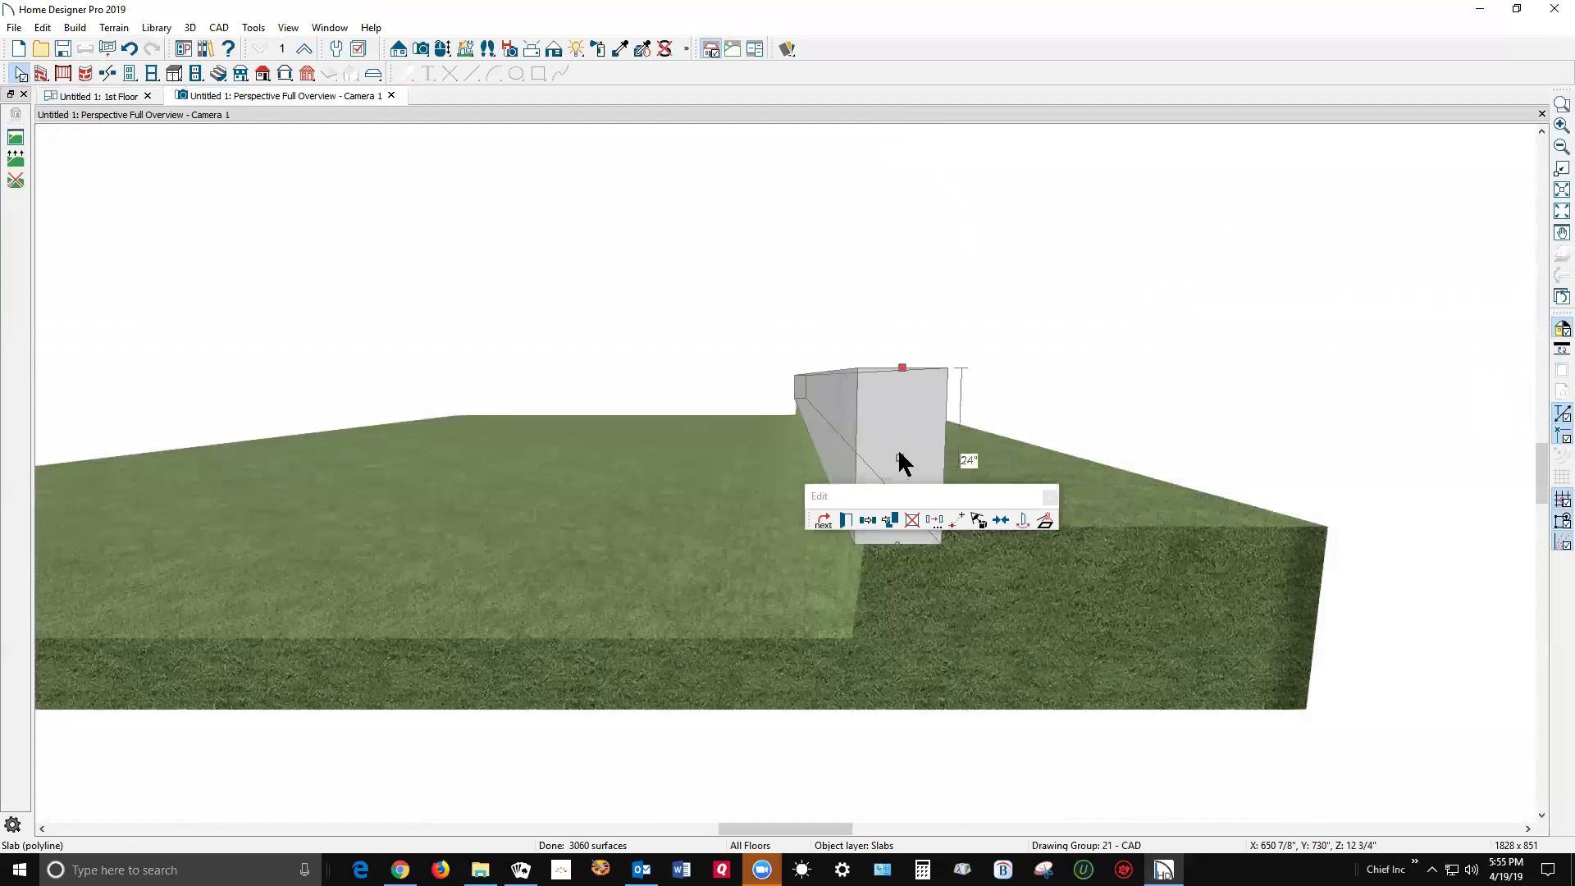
pyautogui.moveTo(900, 458); pyautogui.dragTo(834, 580)
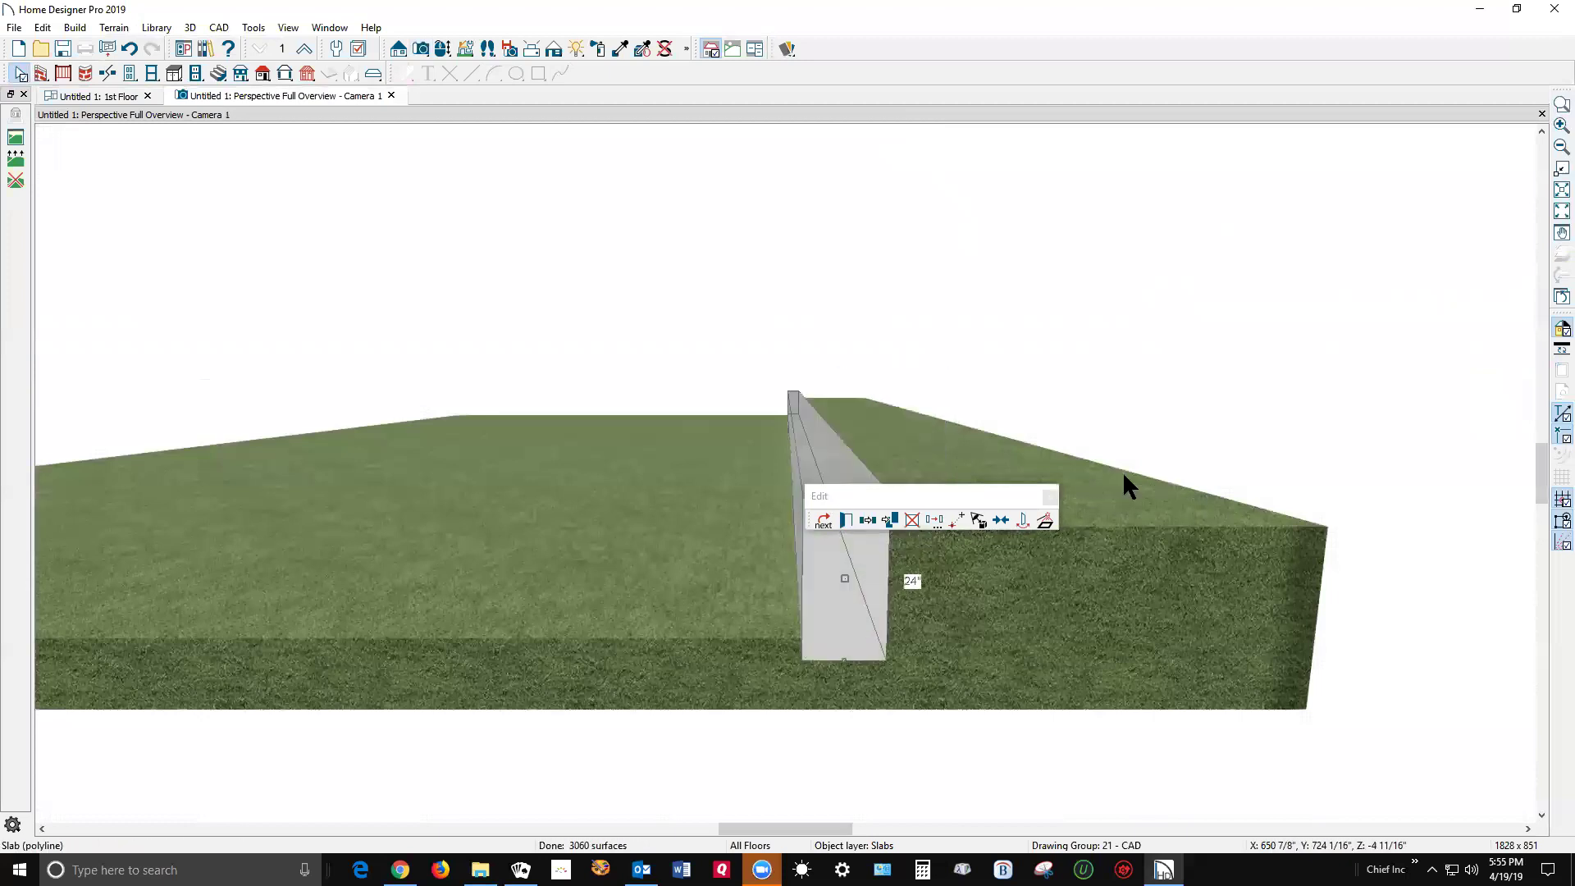
pyautogui.press('Escape')
pyautogui.scroll(-5, 991, 375)
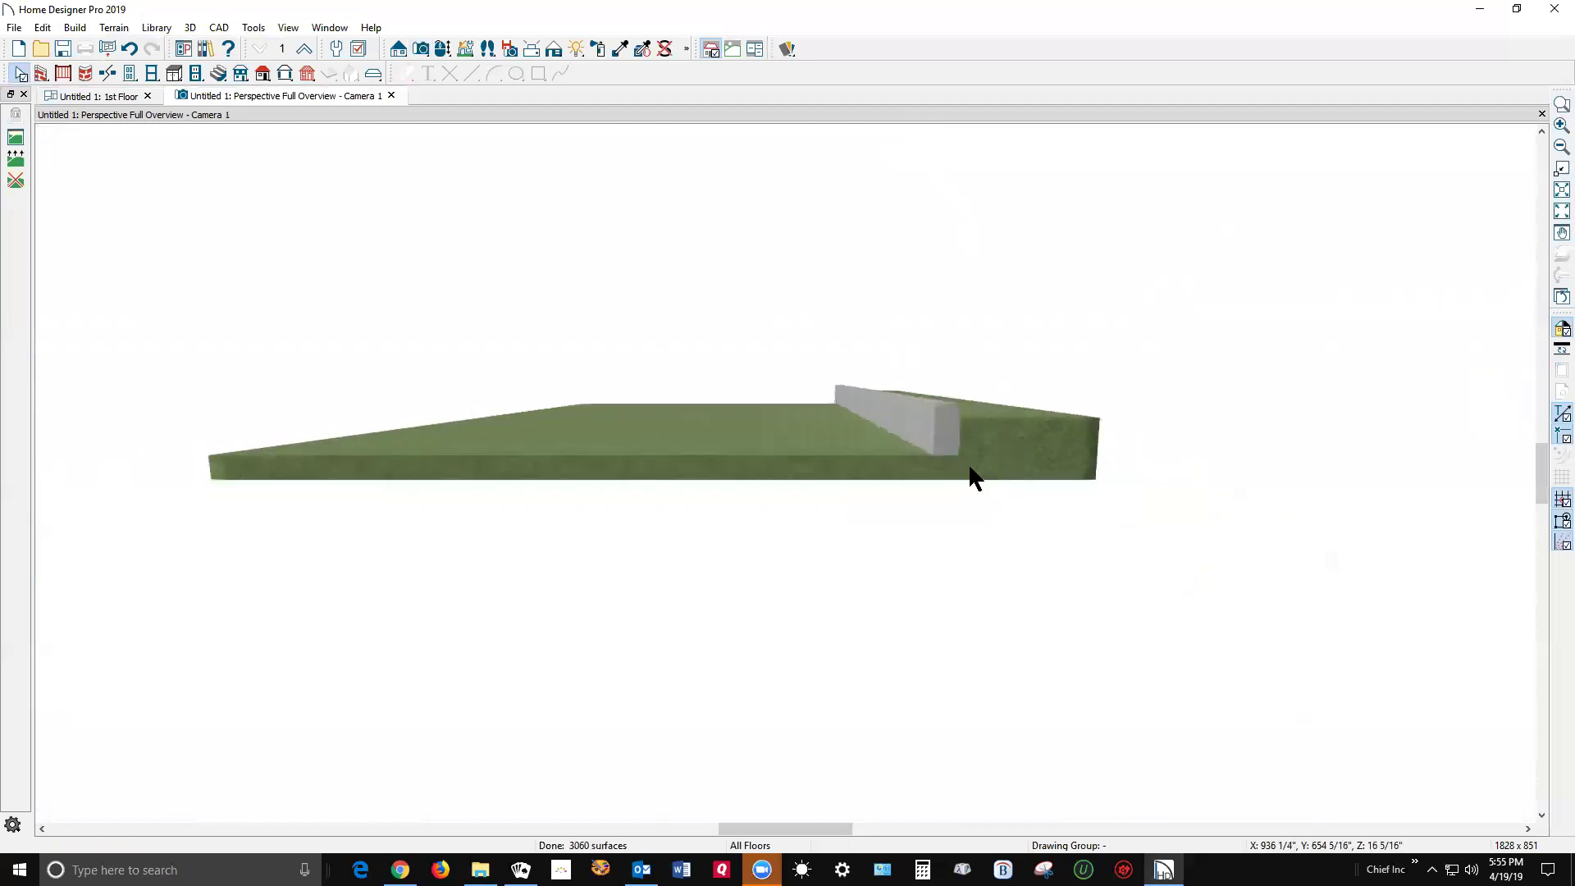
pyautogui.scroll(3, 997, 431)
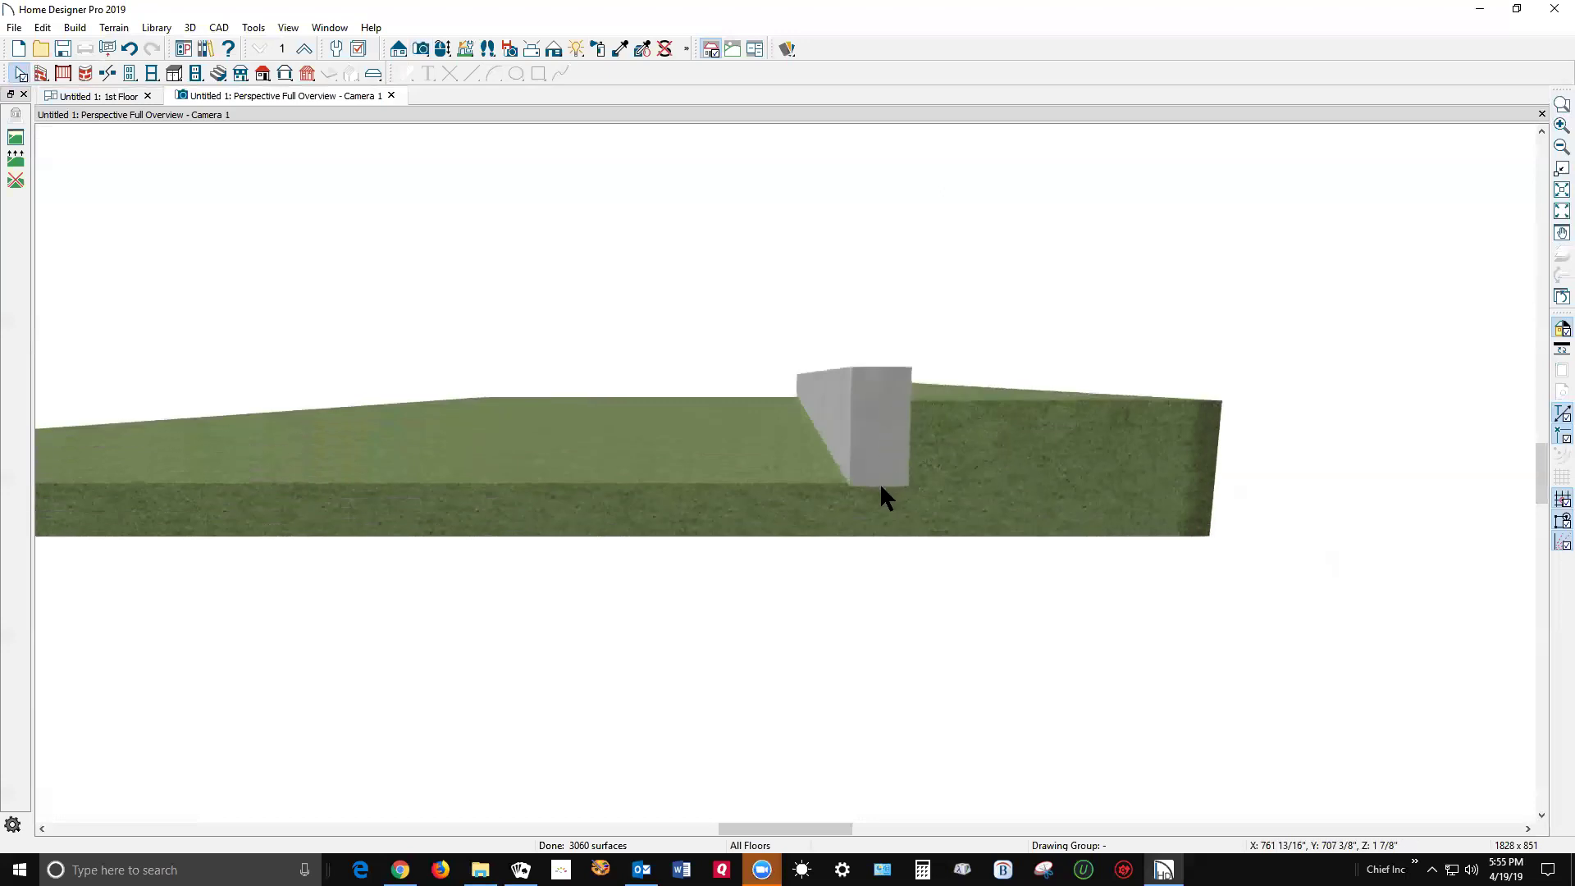
pyautogui.click(881, 447)
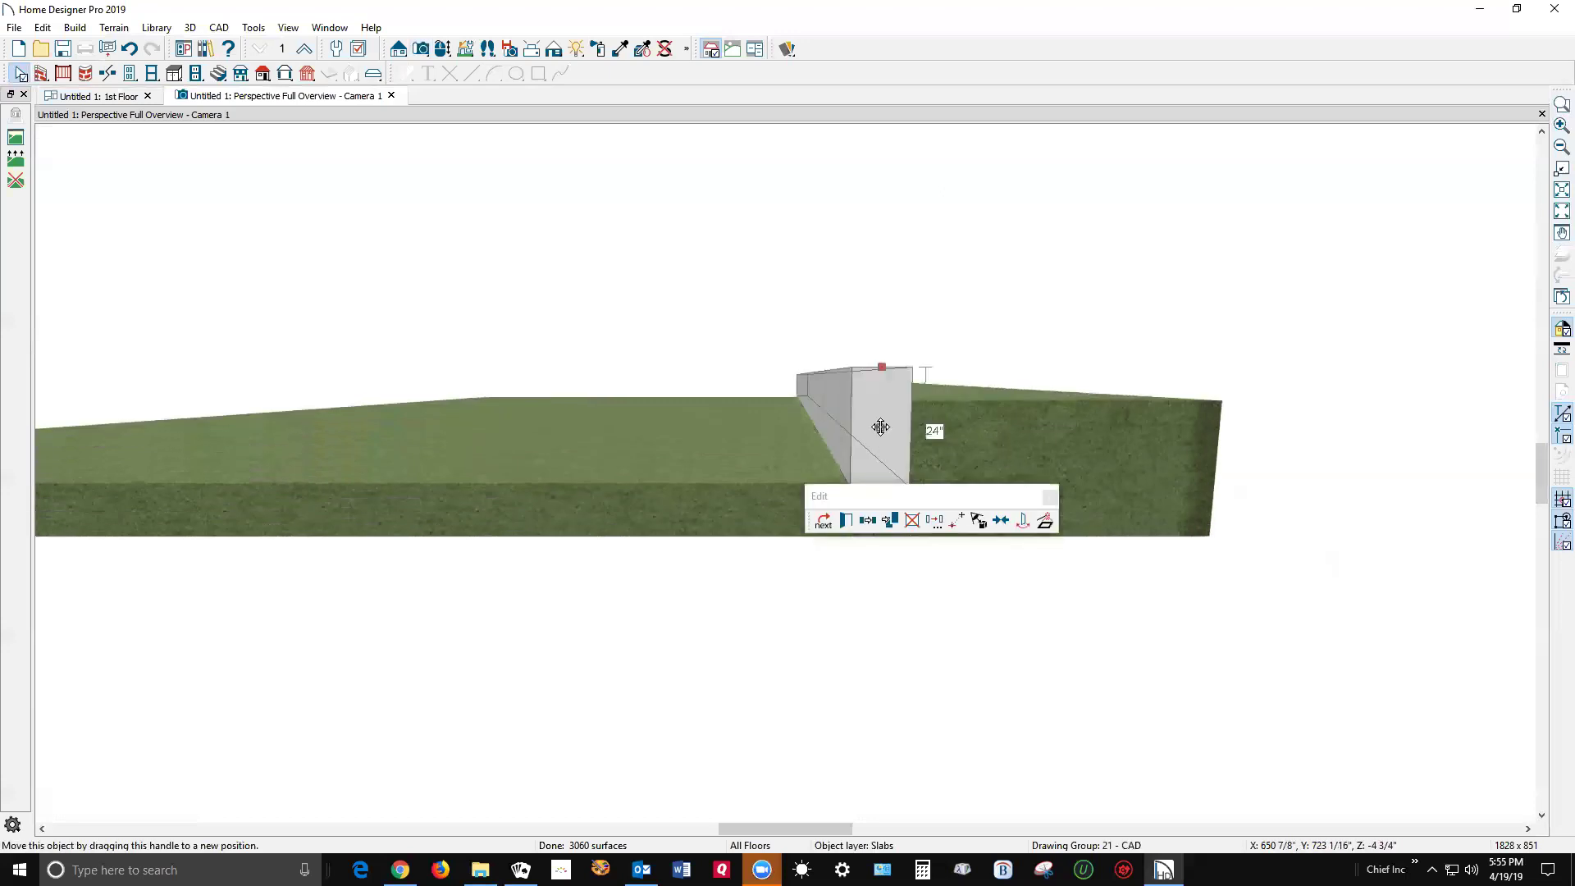
pyautogui.moveTo(881, 453); pyautogui.dragTo(876, 443)
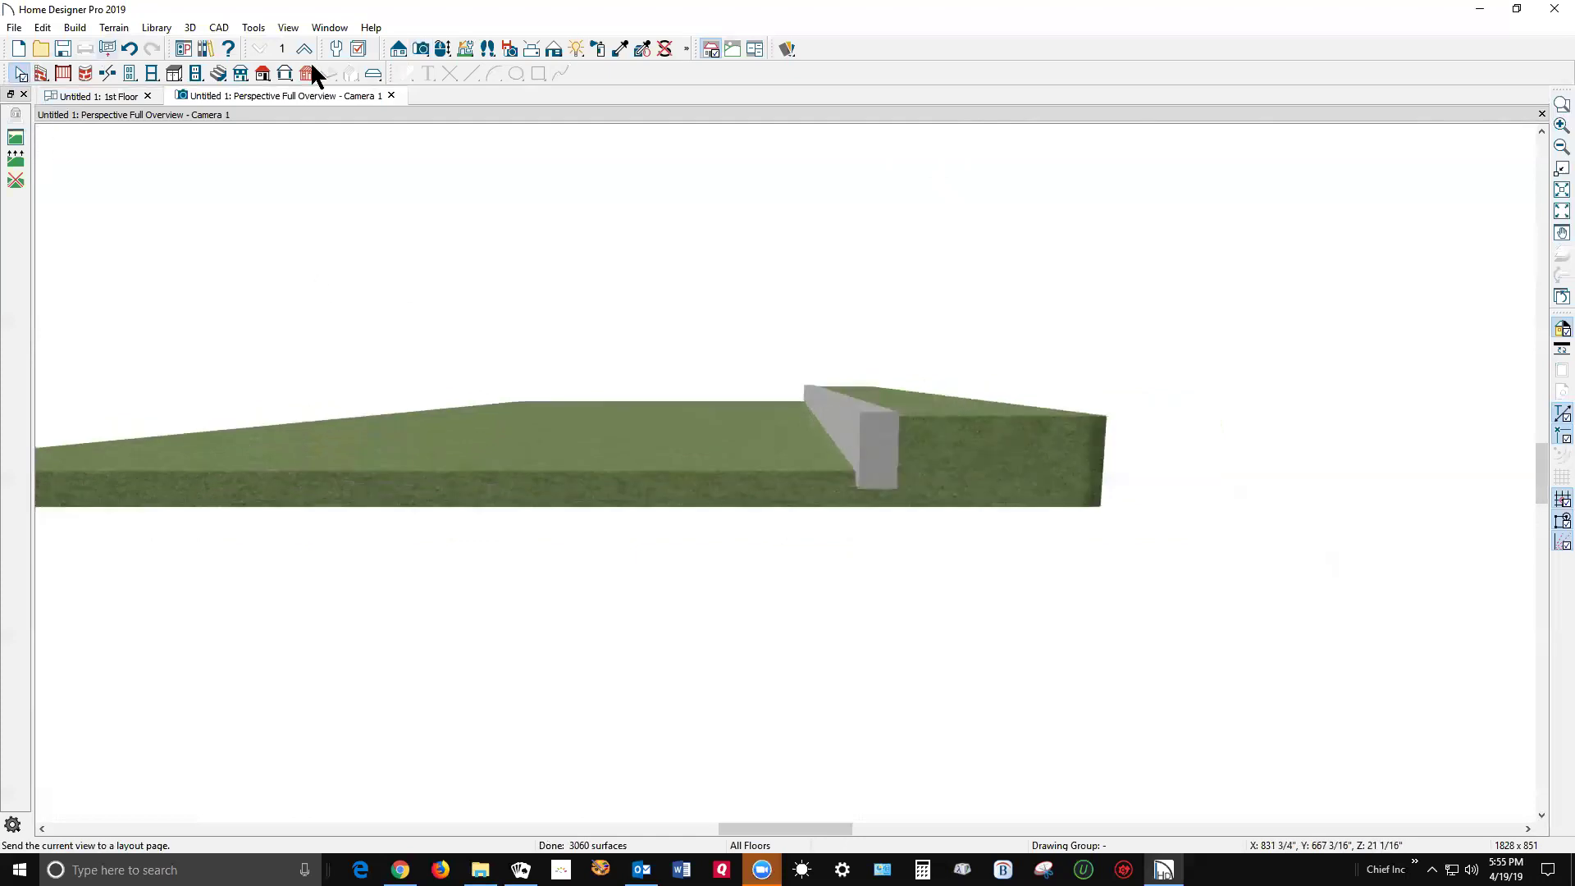
# Step: Orbit the camera to a higher angle to examine how the retaining wall fits along the terrain drop
pyautogui.click(443, 48)
pyautogui.moveTo(538, 306)
pyautogui.mouseDown()
pyautogui.moveTo(627, 397)
pyautogui.moveTo(574, 337)
pyautogui.moveTo(536, 330)
pyautogui.mouseUp()
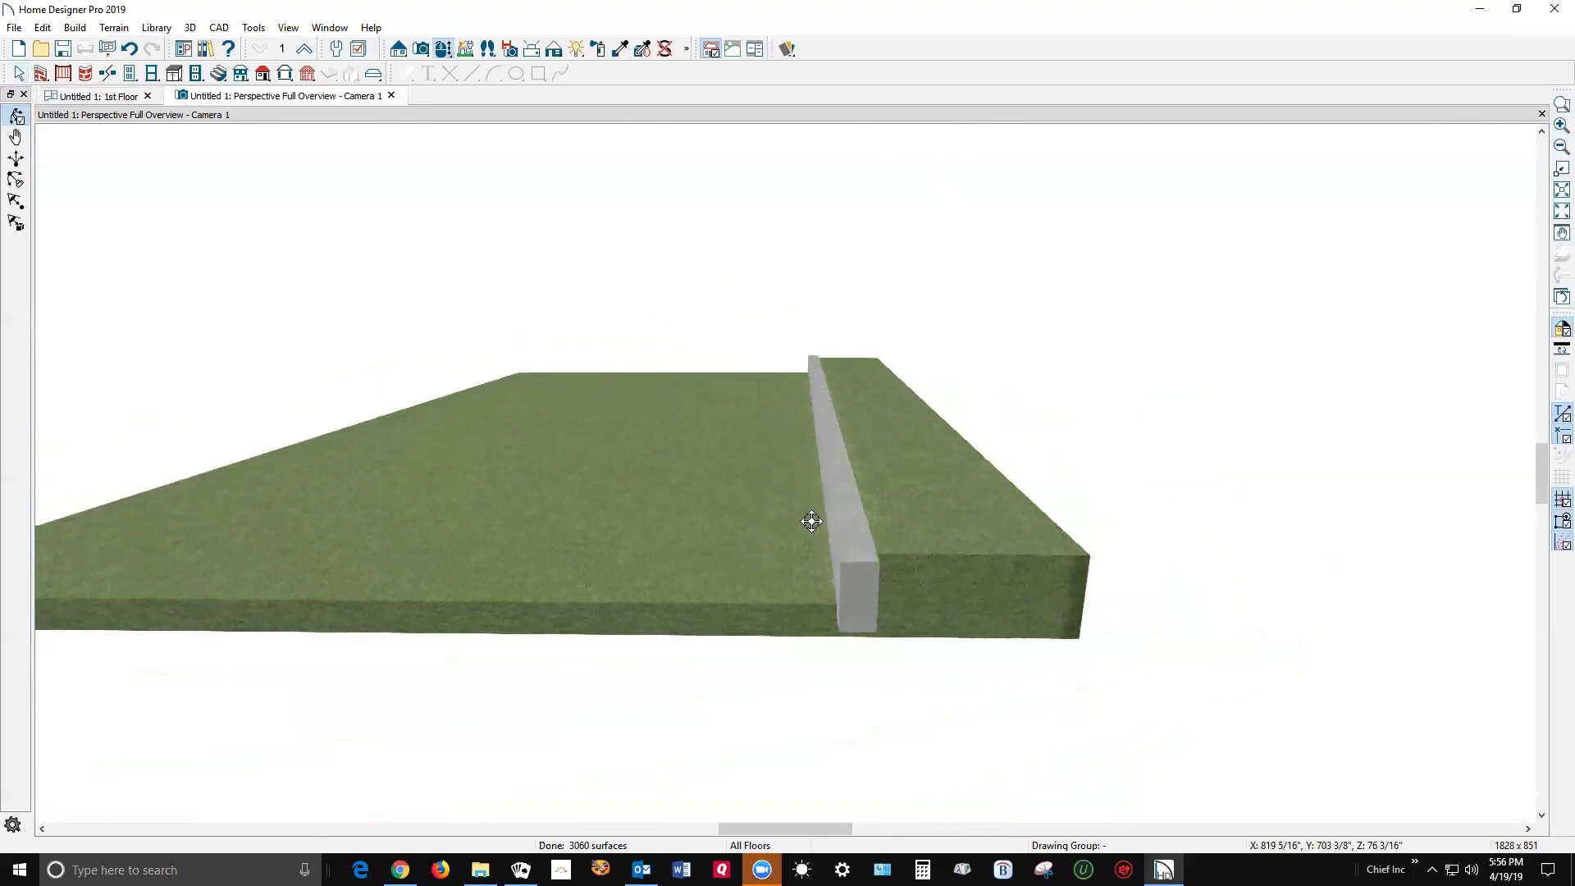
pyautogui.scroll(1, 819, 527)
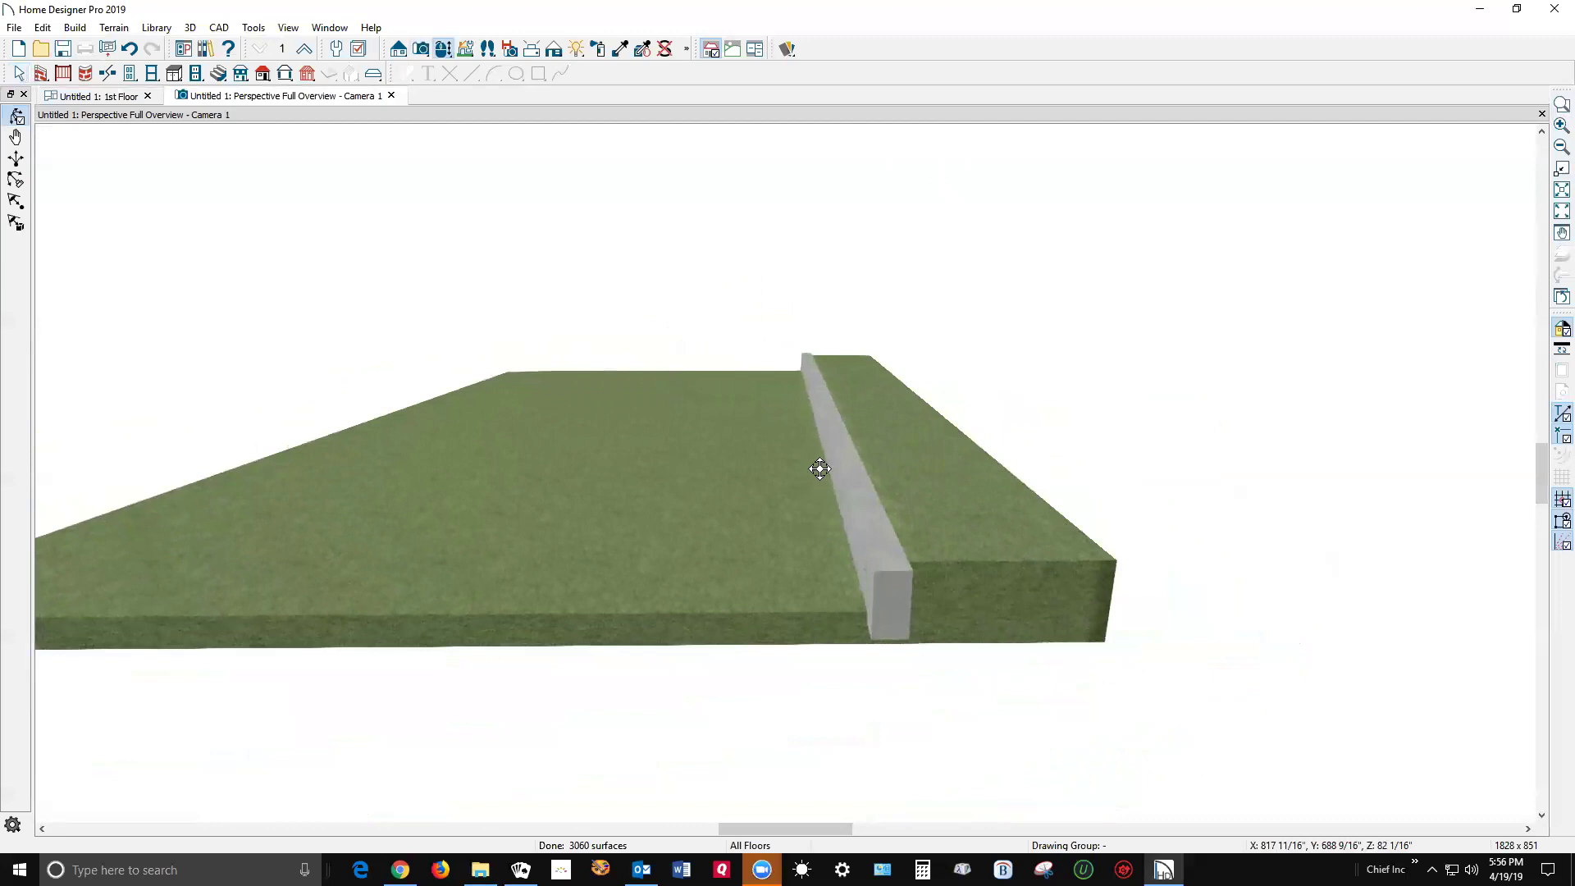
pyautogui.press('space')
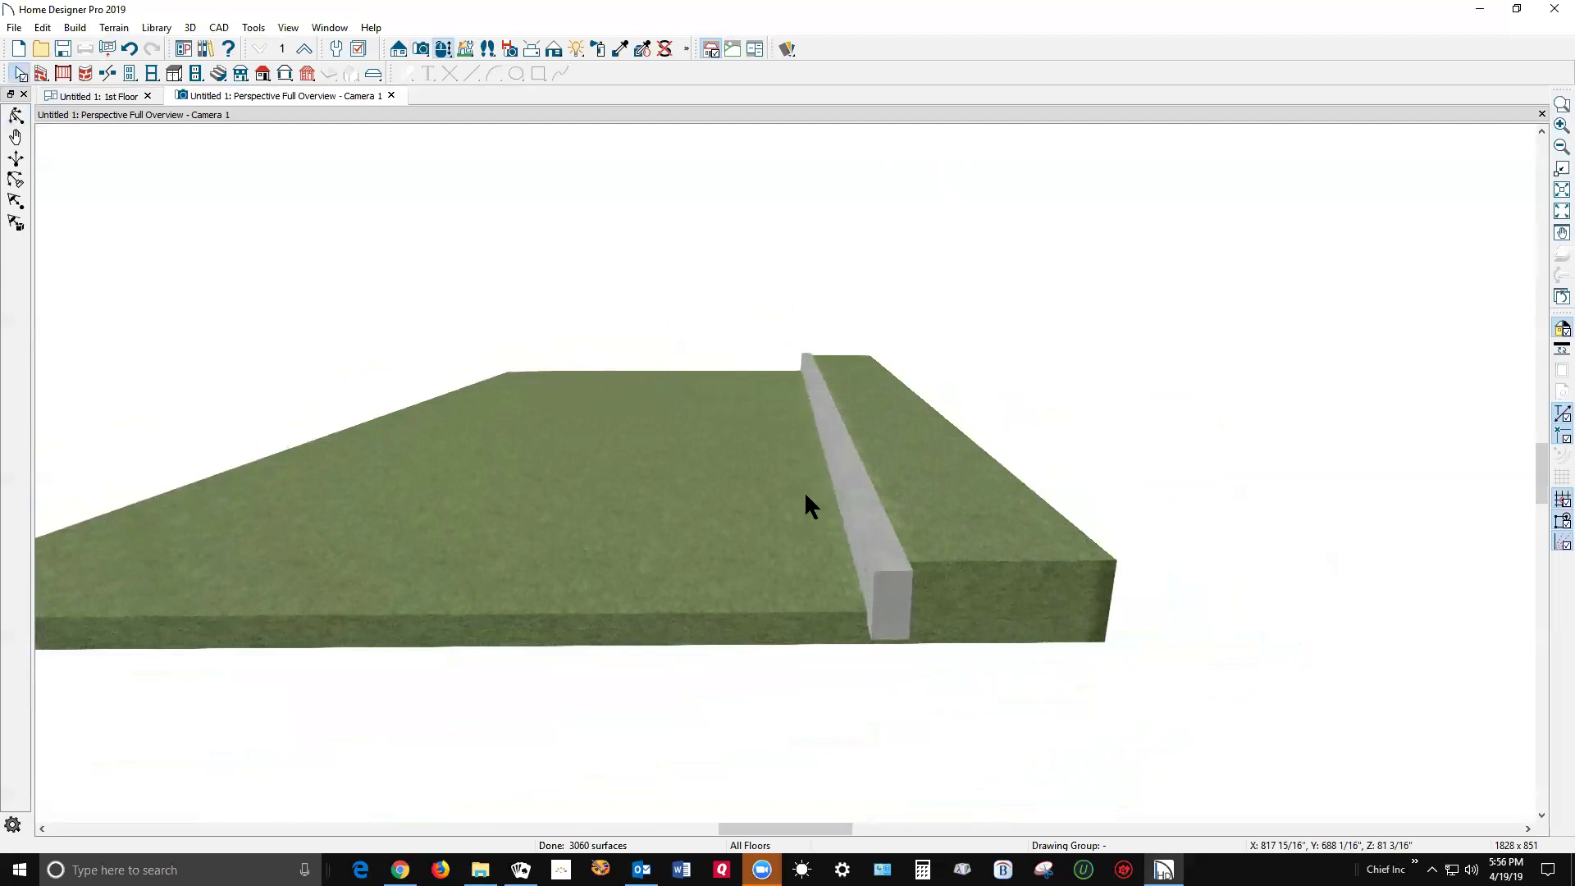